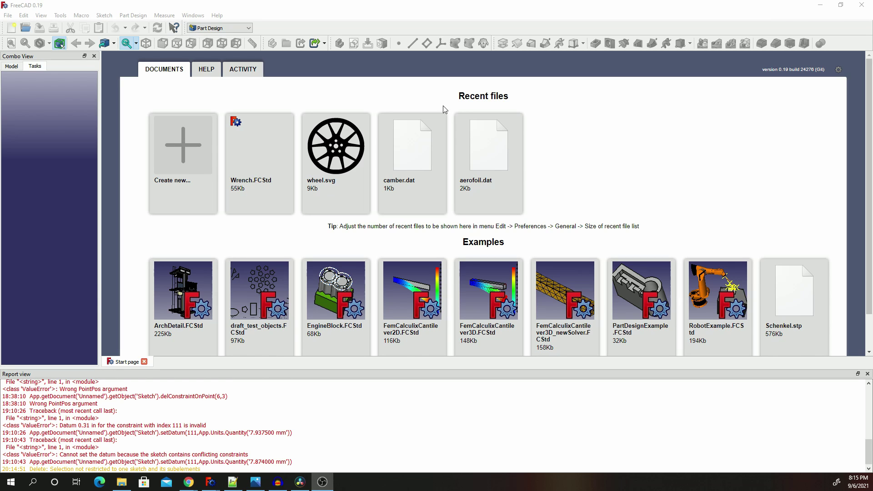
- Create a new unnamed Part Design document, hide the Report view, and add a body
left_click(237, 28)
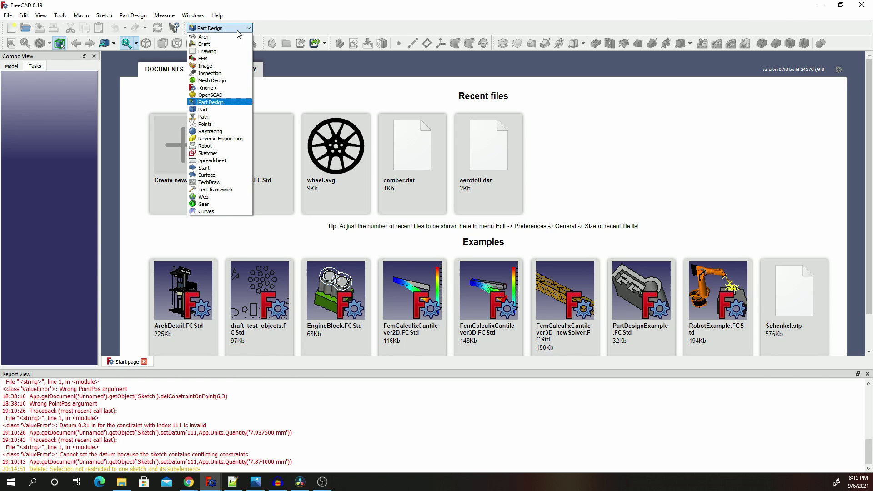
left_click(216, 102)
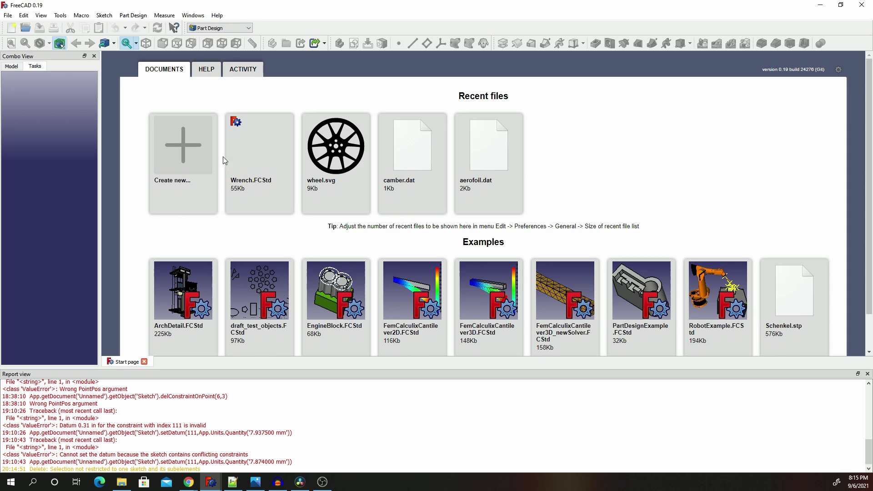
left_click(195, 162)
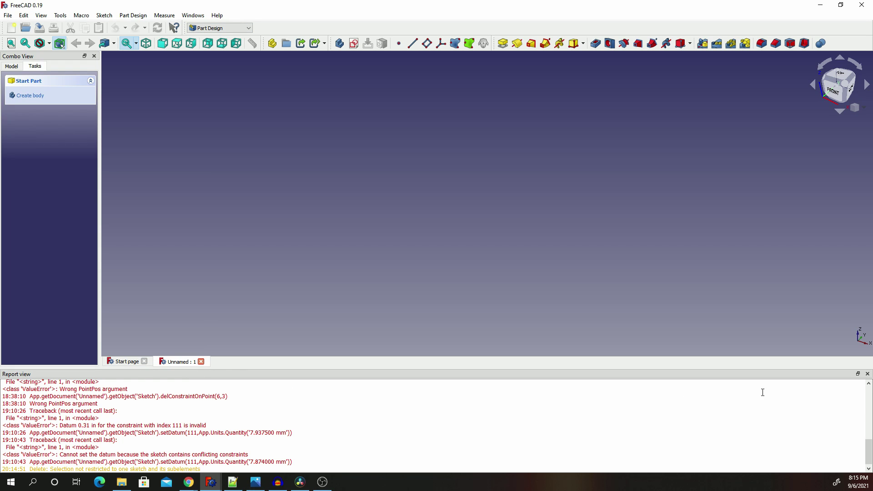
left_click(867, 373)
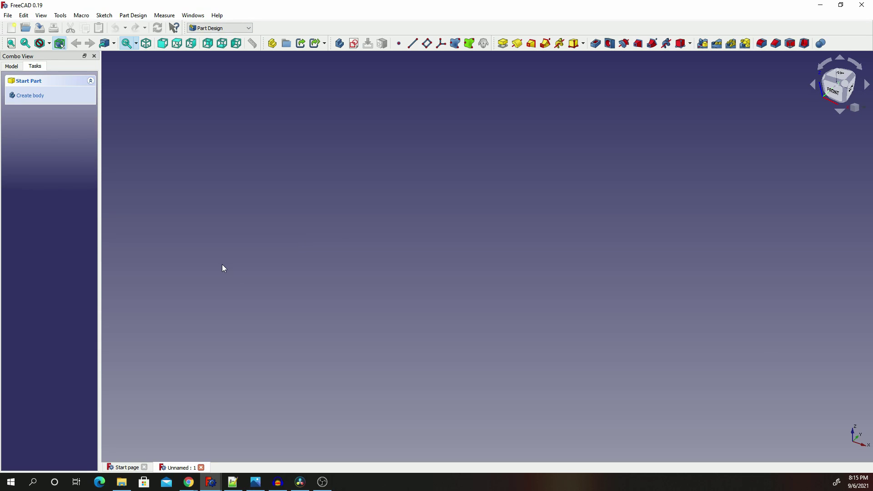
left_click(30, 96)
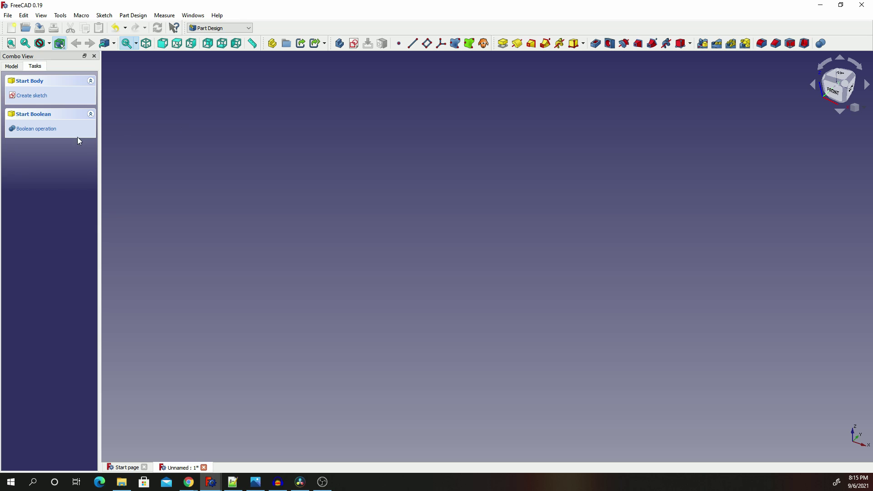
- Sketch a six-sided regular polygon on the XY plane, centred on the origin
left_click(30, 96)
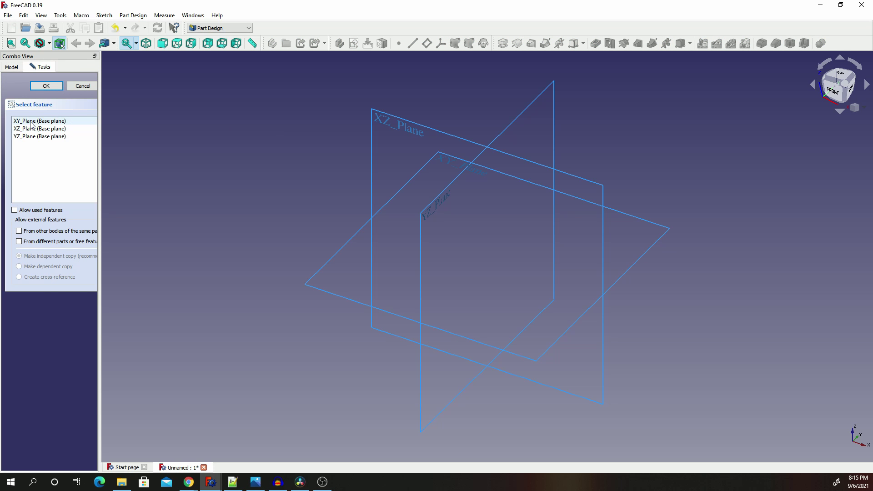
left_click(45, 86)
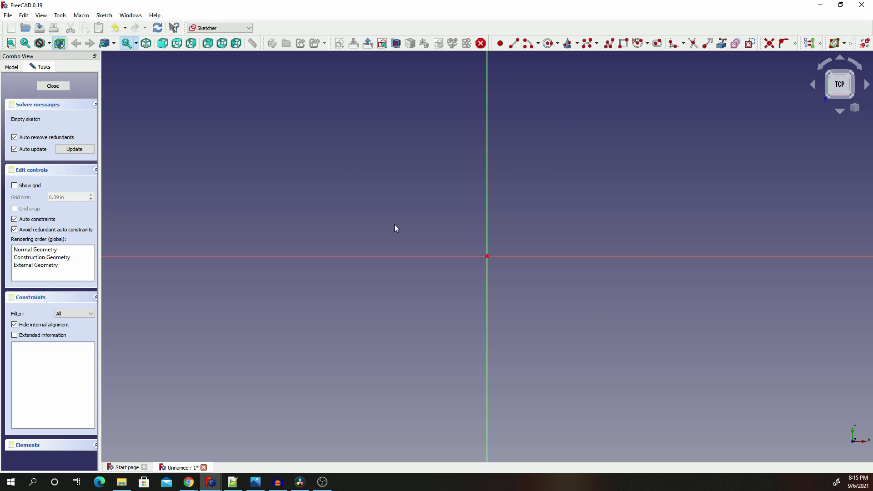
left_click(646, 44)
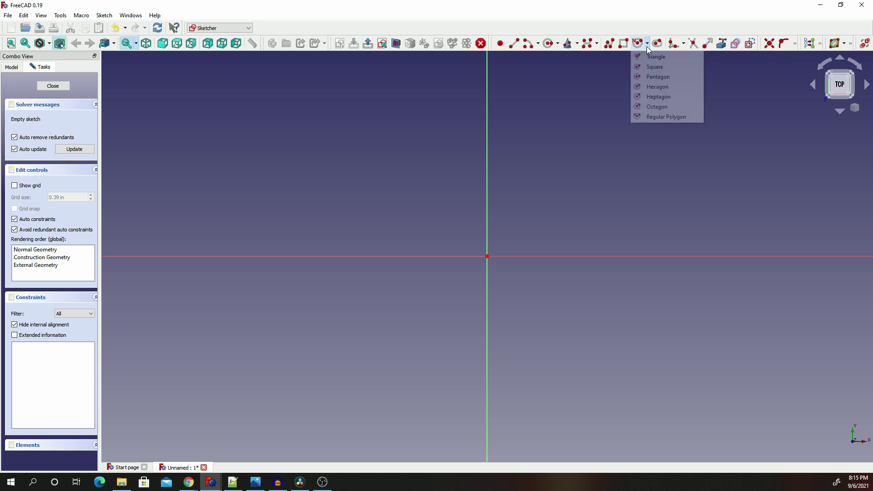
left_click(647, 116)
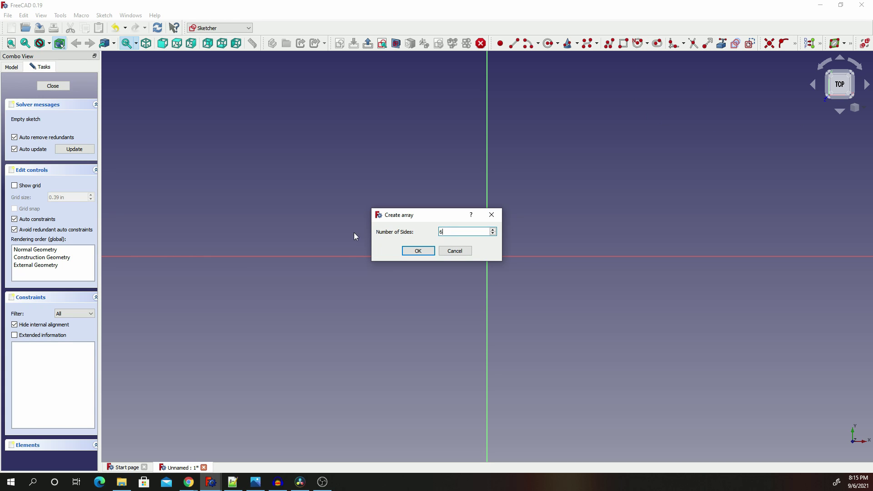
left_click(418, 252)
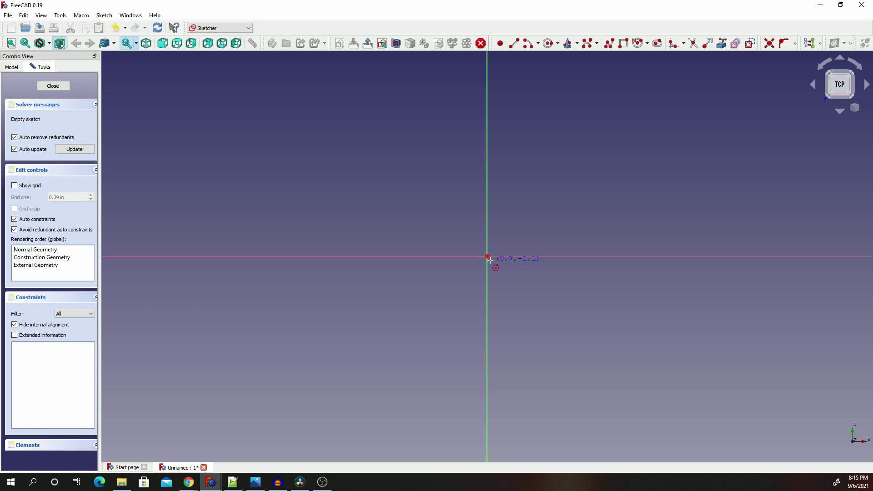
left_click(487, 256)
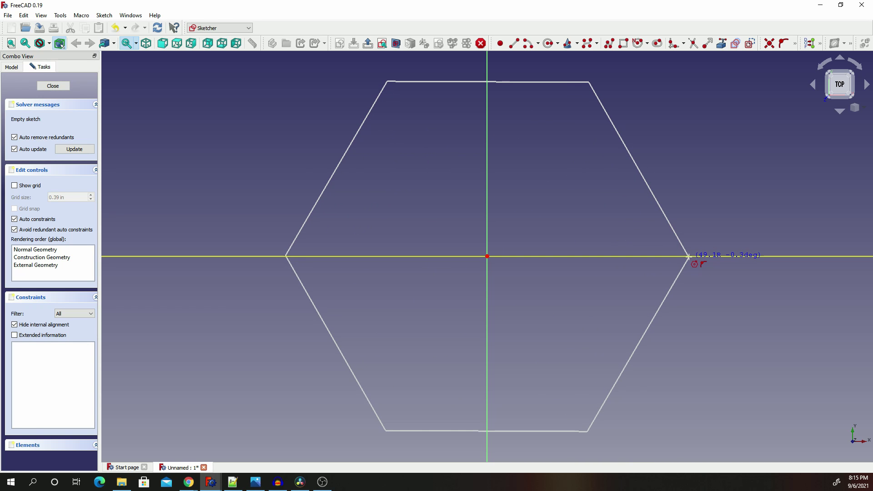
left_click(686, 256)
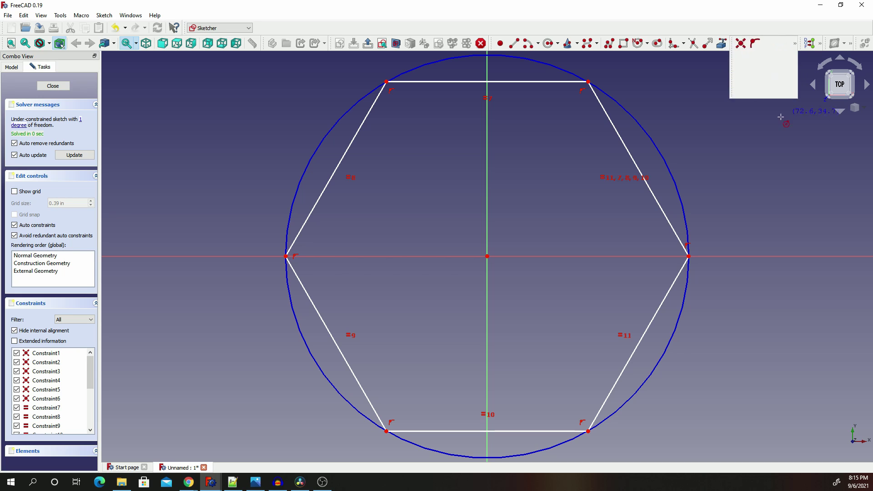
- Constrain the hexagon's circumscribed circle to a 0.5 in radius
left_click(795, 43)
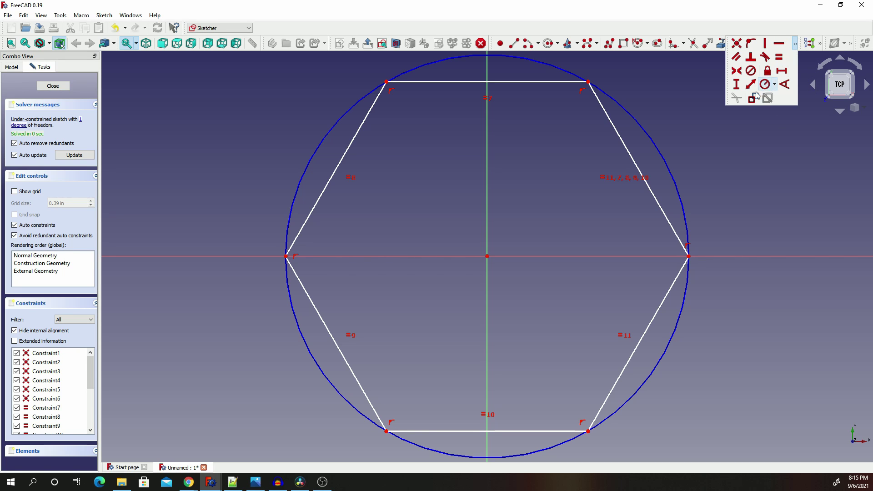
left_click(663, 150)
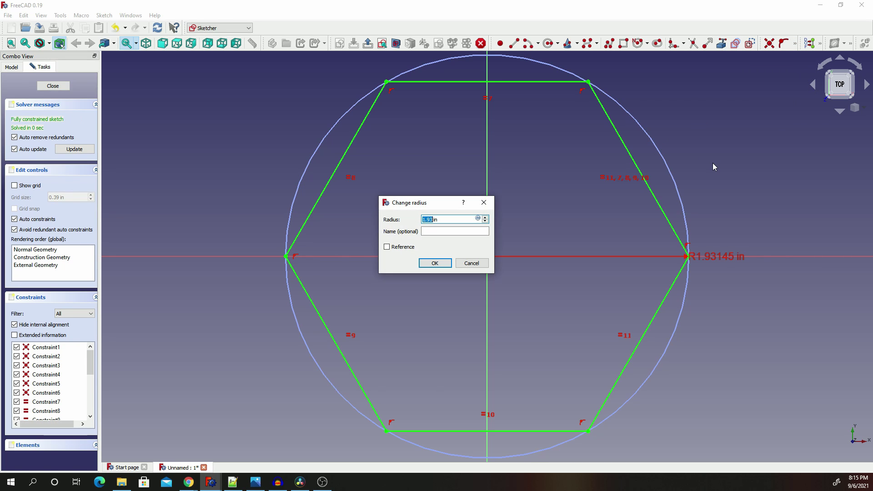
type("0.5")
key("Return")
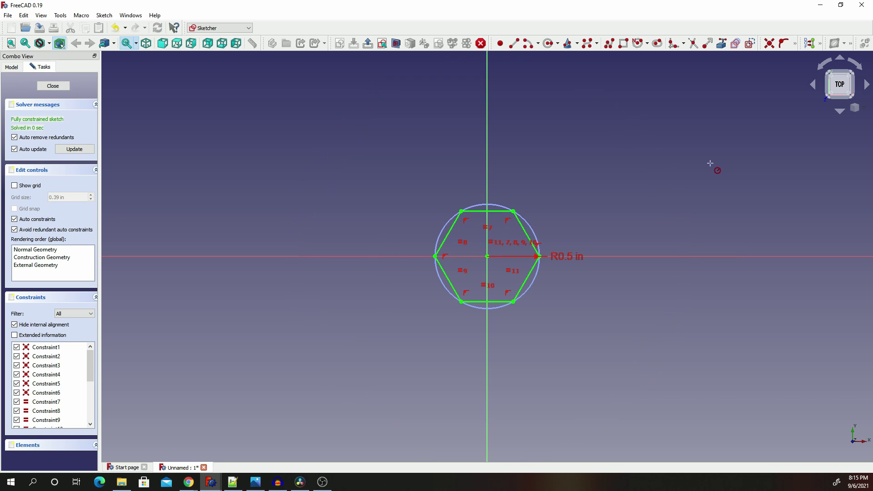
scroll(513, 237, "up", 2)
scroll(512, 237, "up", 1)
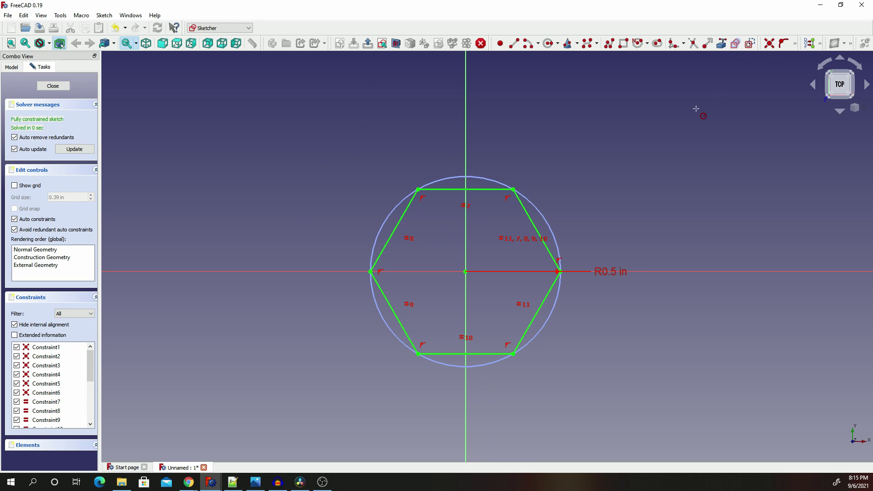
- Draw a second six-sided polygon at the origin with a corner pointing straight up
left_click(638, 43)
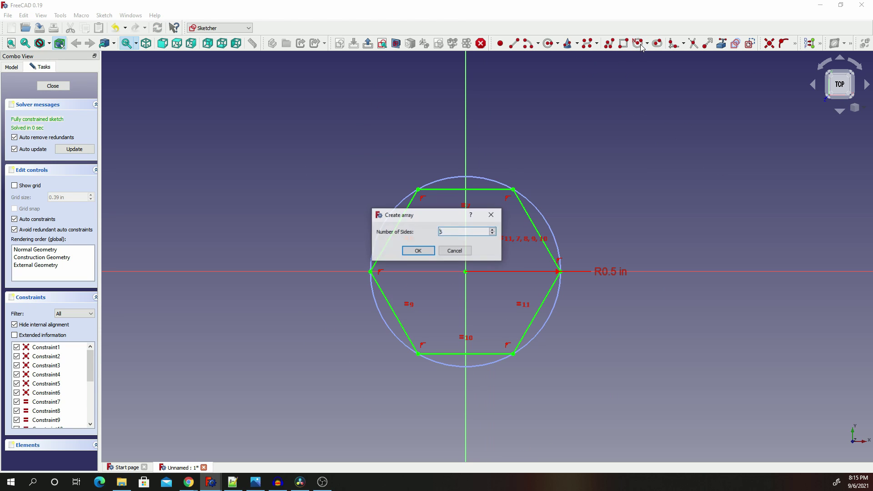
scroll(455, 234, "down", 1)
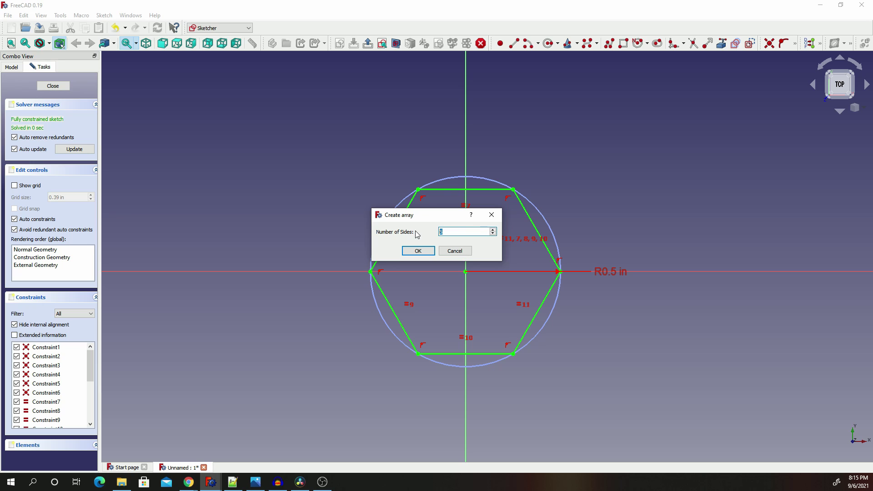
type("6")
key("Return")
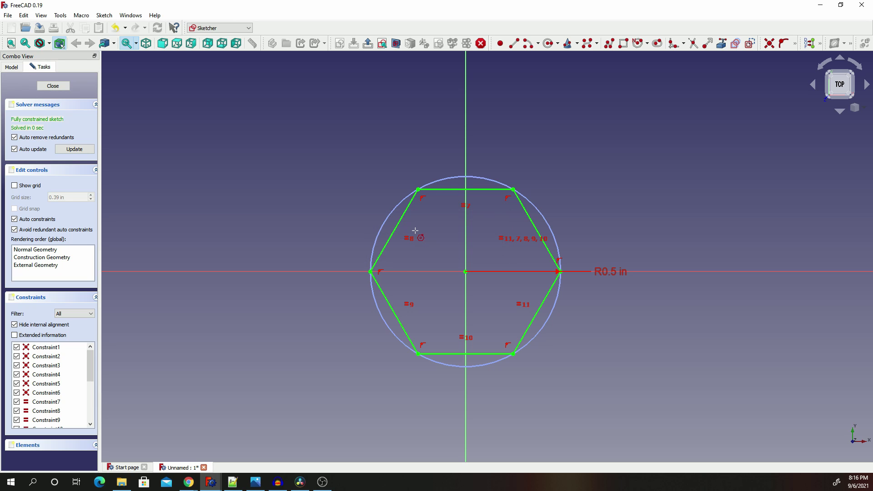
left_click(466, 271)
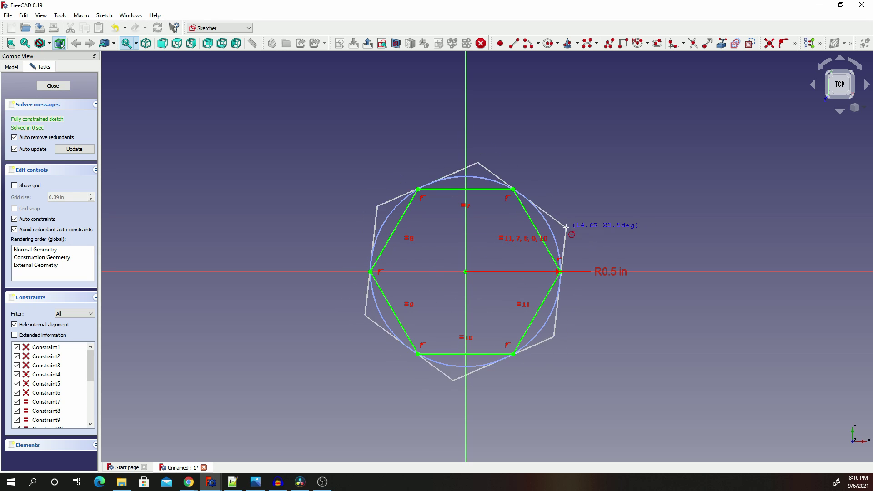
left_click(466, 133)
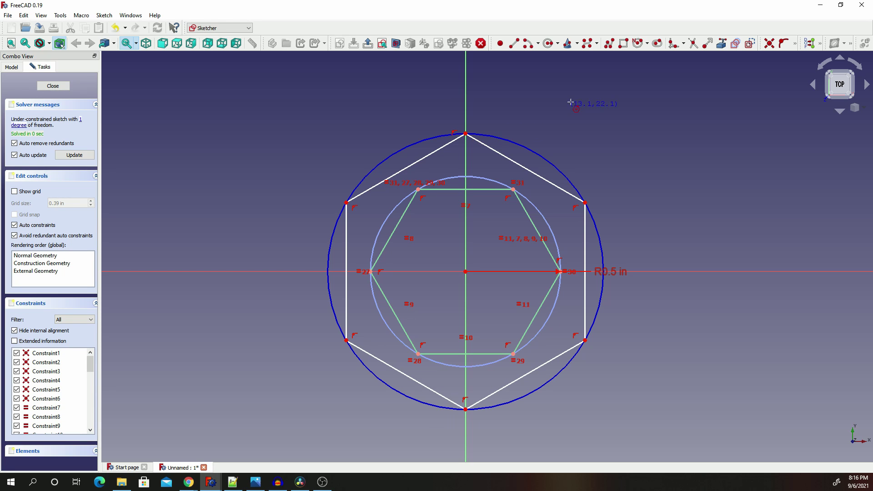
- Constrain the second hexagon's circle to a 0.5 in radius
left_click(795, 44)
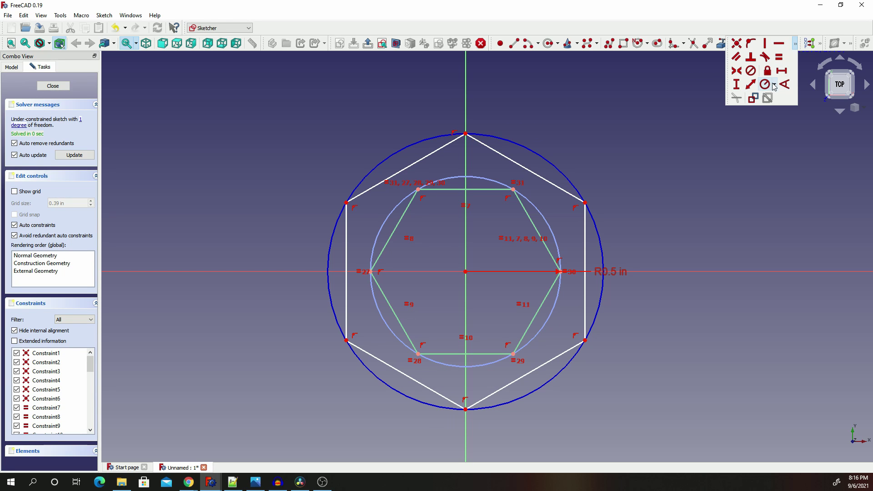
left_click(764, 84)
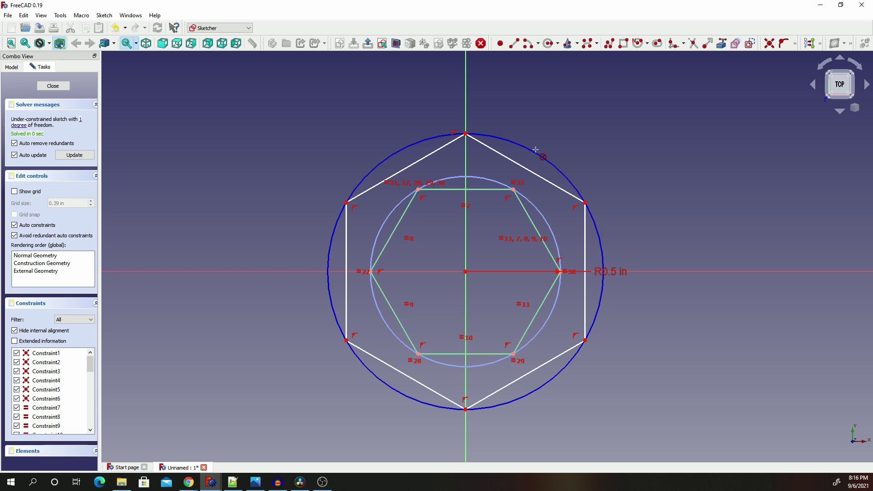
left_click(535, 151)
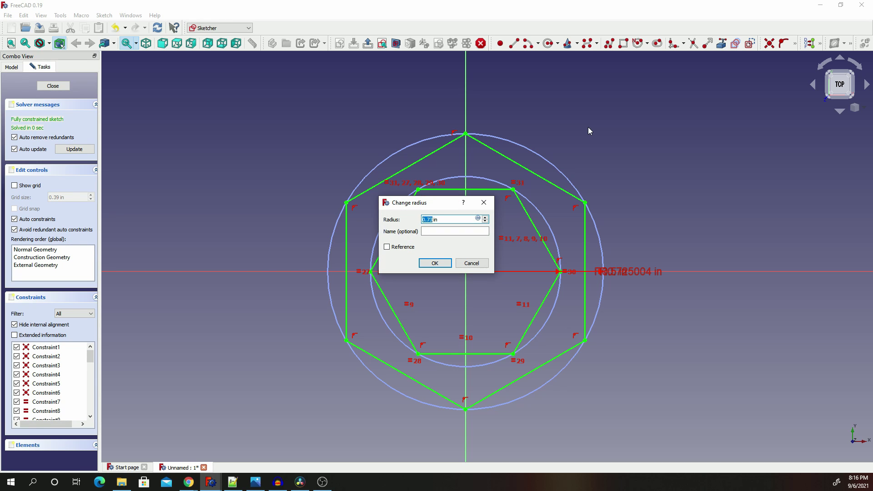
type("0.5")
key("Return")
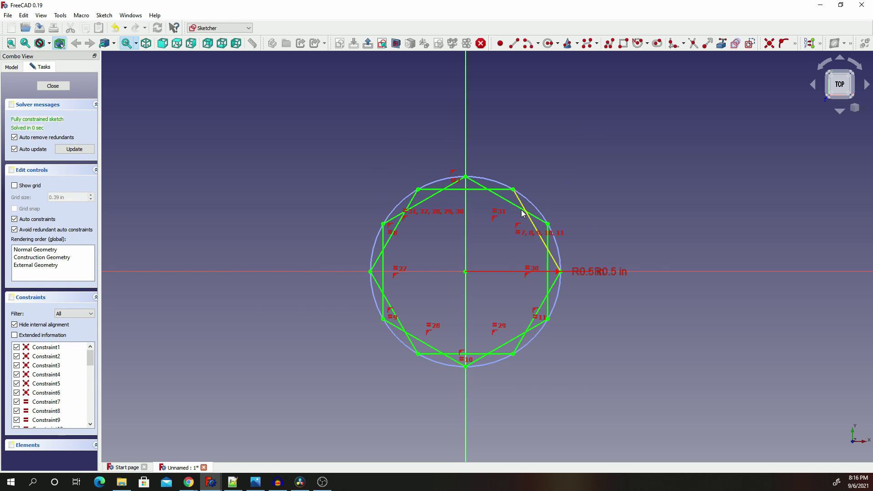
- Recentre the view and trim the crossing segments near the top of the star
scroll(520, 217, "up", 3)
scroll(500, 218, "down", 2)
scroll(359, 364, "up", 4)
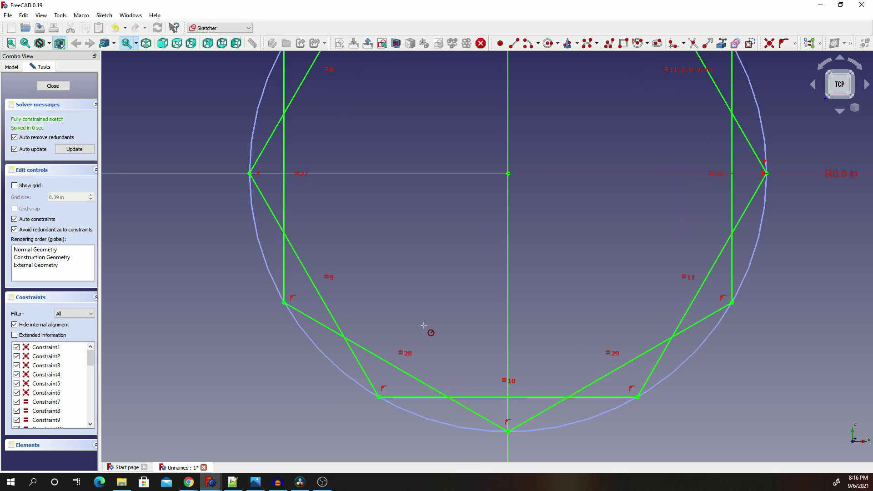
scroll(423, 326, "down", 2)
scroll(482, 151, "down", 1)
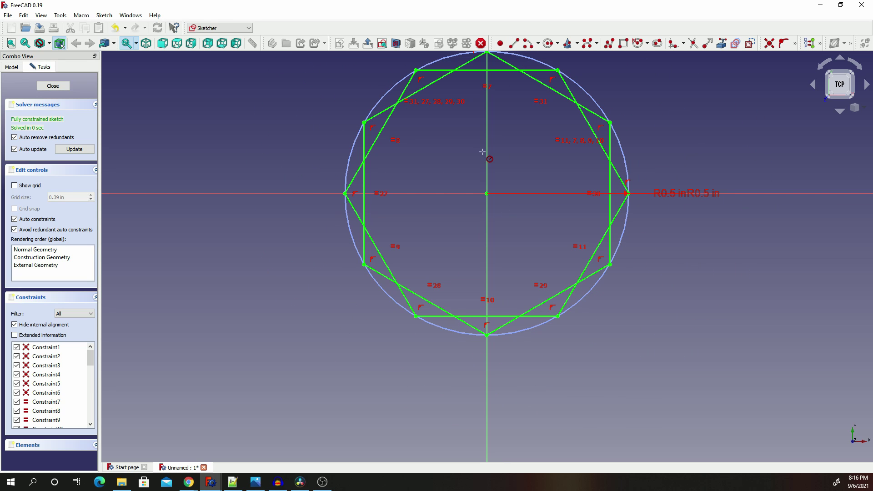
right_click_drag(482, 153, 476, 214)
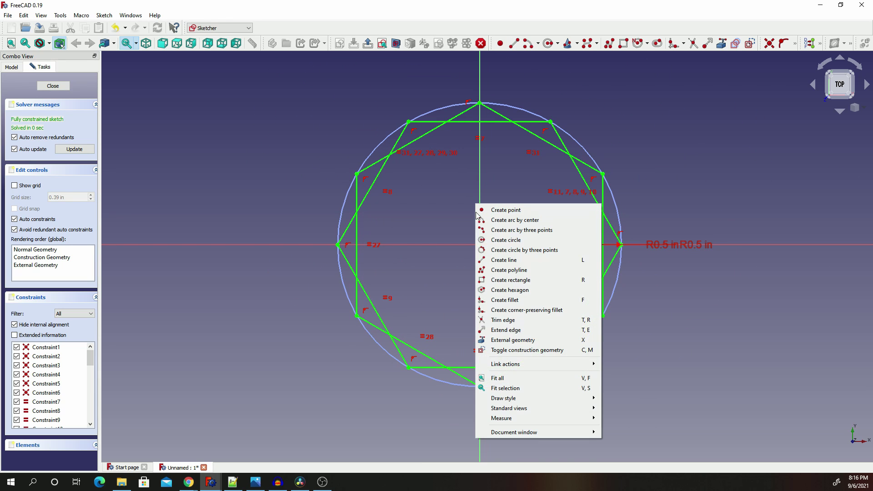
left_click(262, 181)
scroll(263, 173, "up", 2)
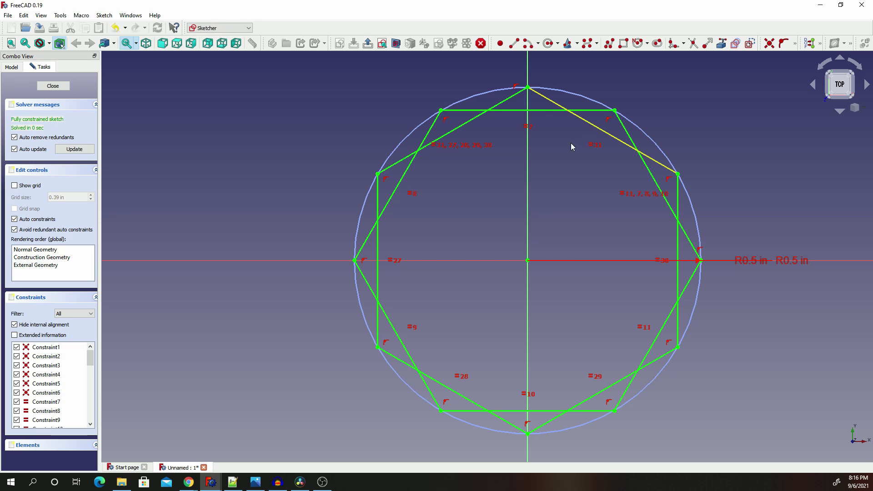
key("g")
key("t")
left_click(595, 126)
left_click(505, 110)
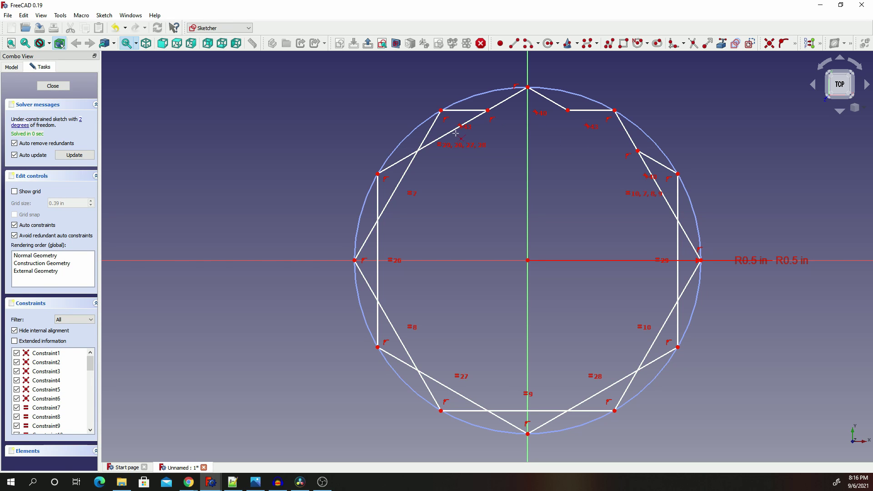
left_click(455, 132)
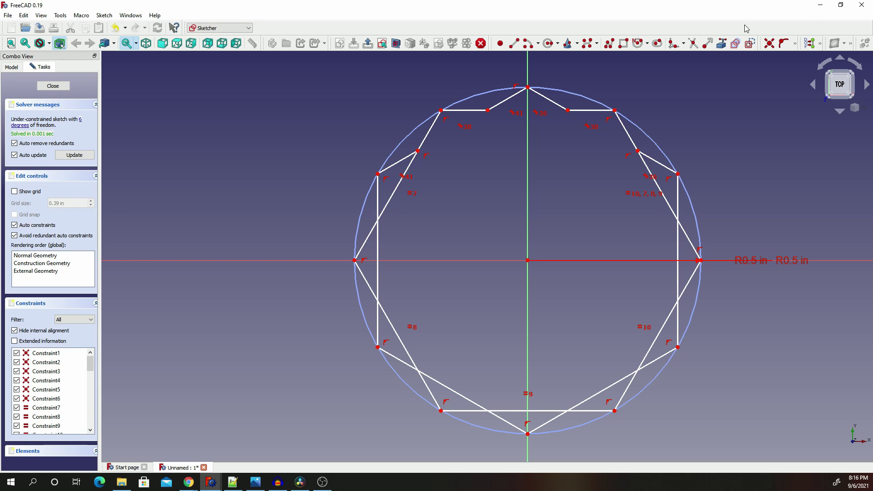
- Trim the remaining inner crossings on the left, bottom and right, then select the top-right edge
left_click(693, 43)
left_click(396, 187)
left_click(378, 268)
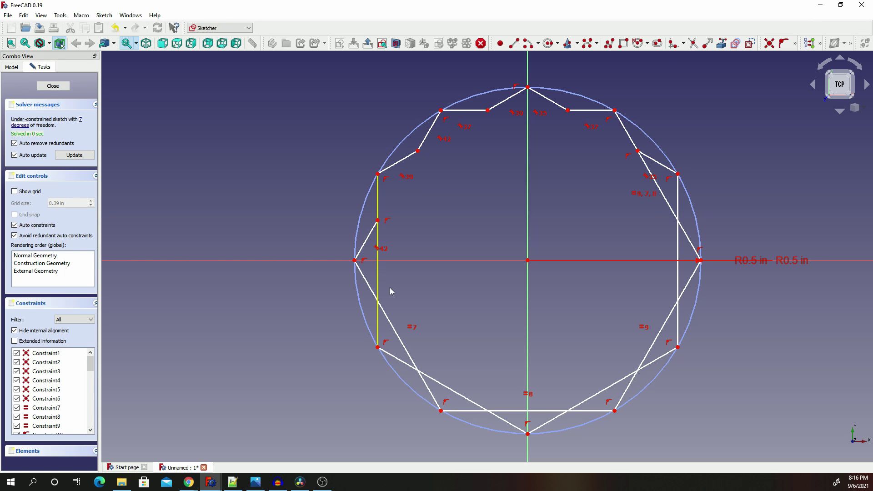
left_click(408, 350)
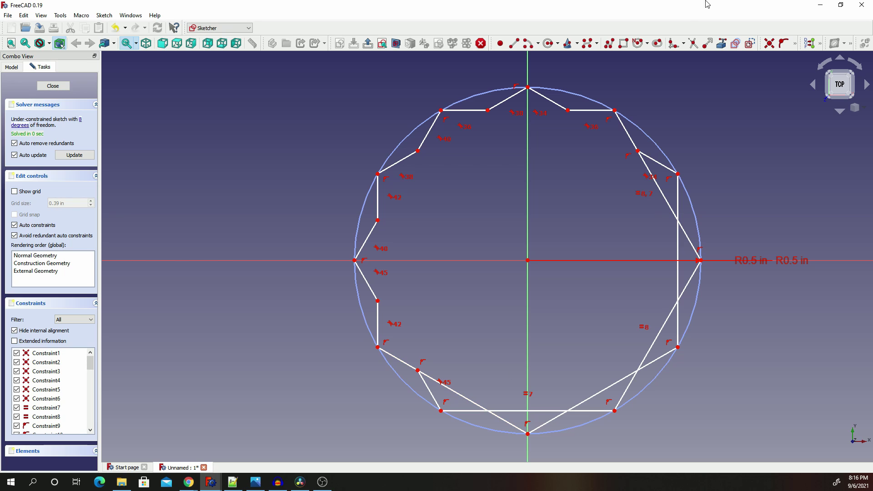
left_click(504, 410)
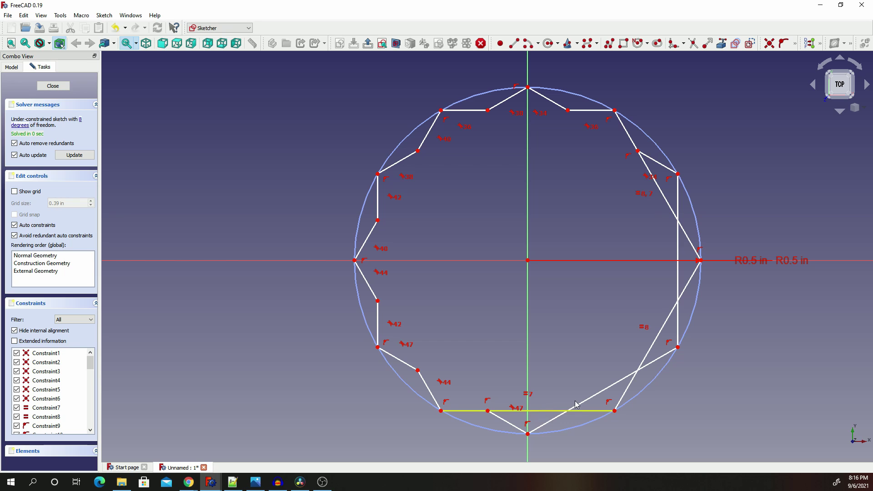
left_click(561, 410)
left_click(608, 388)
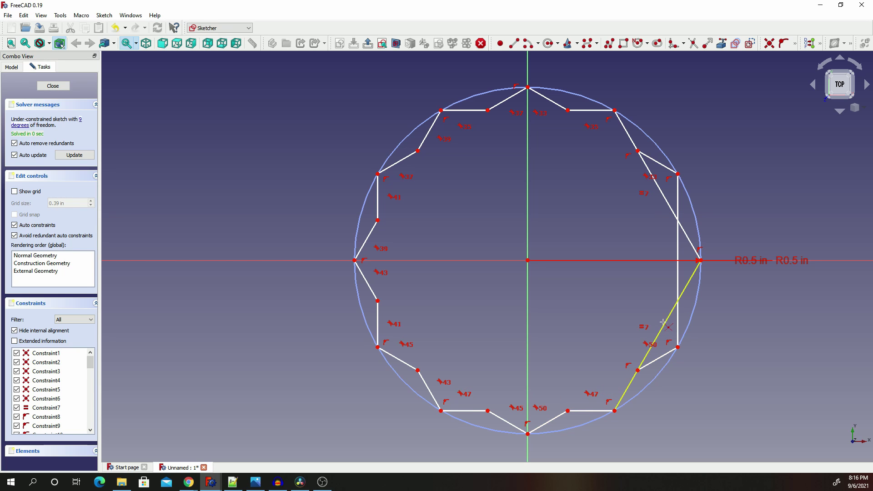
left_click(674, 307)
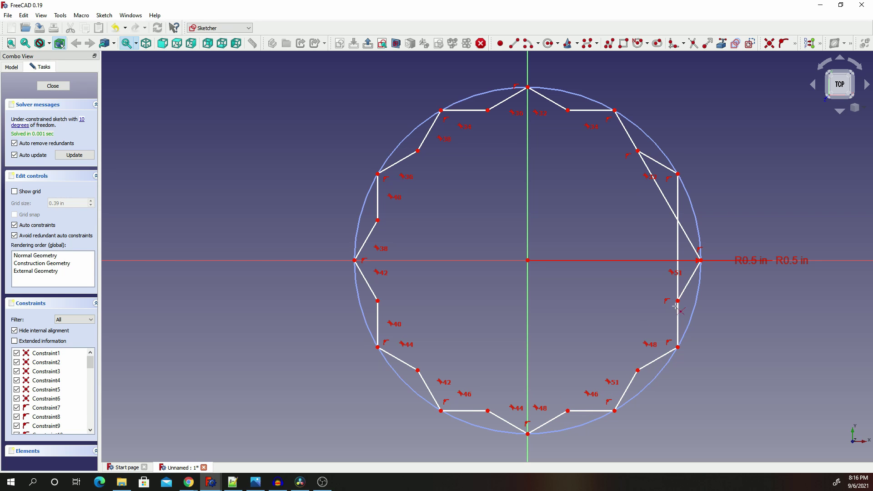
left_click(677, 249)
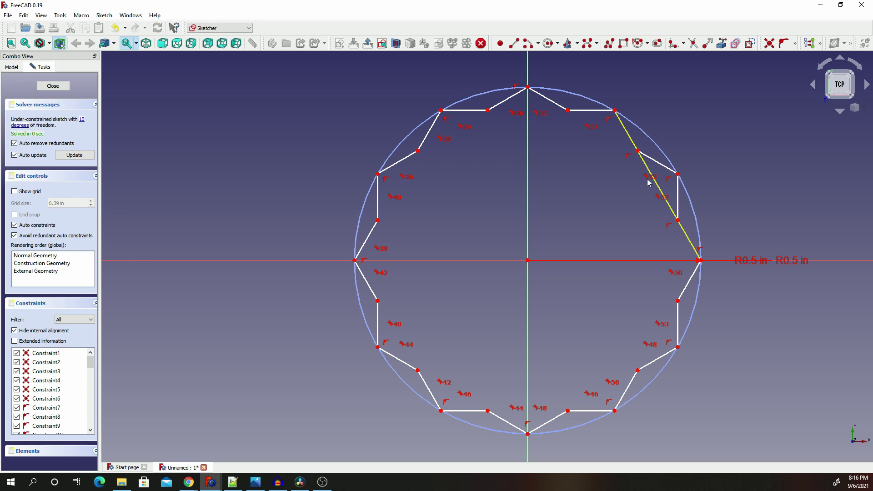
left_click(648, 181)
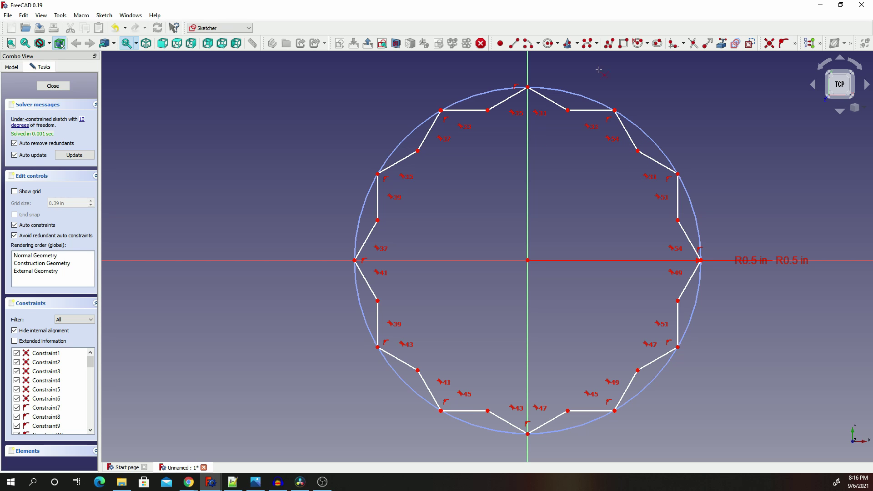
left_click(546, 100)
- Delete the two star edges meeting at the top point
key("Delete")
left_click(513, 96)
key("Delete")
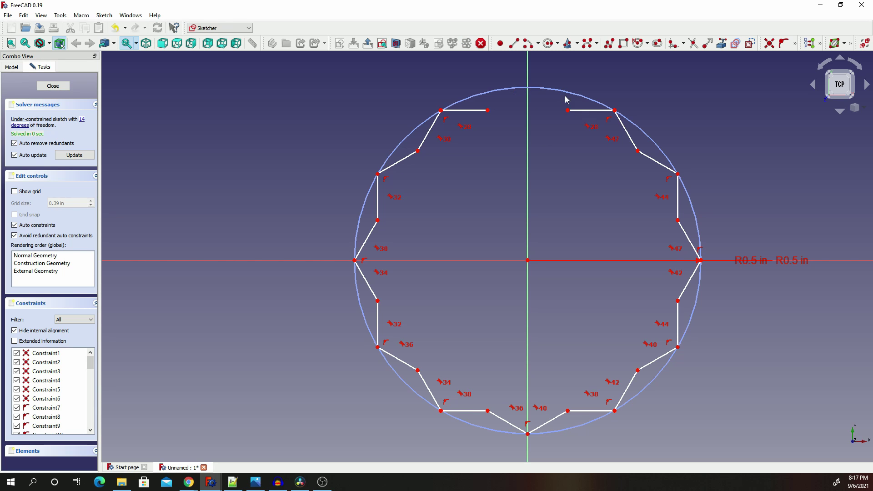
- Add a vertical distance constraint from the left gap endpoint to the centre
left_click(795, 45)
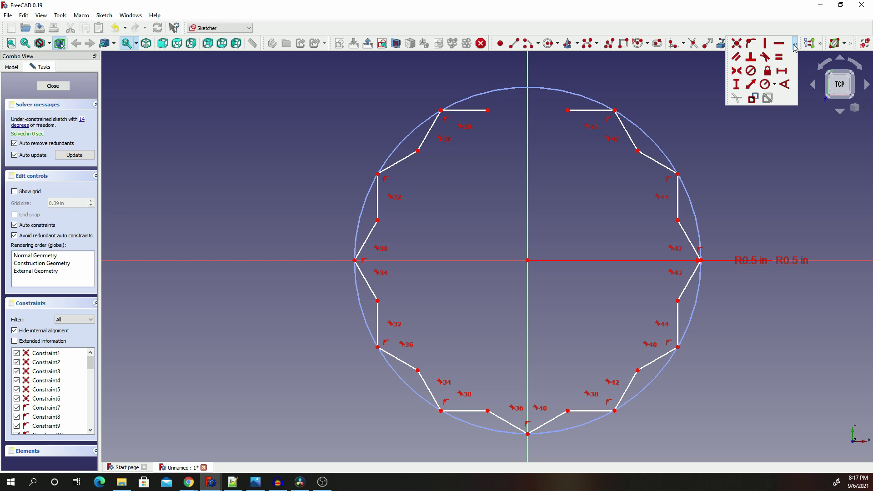
left_click(767, 73)
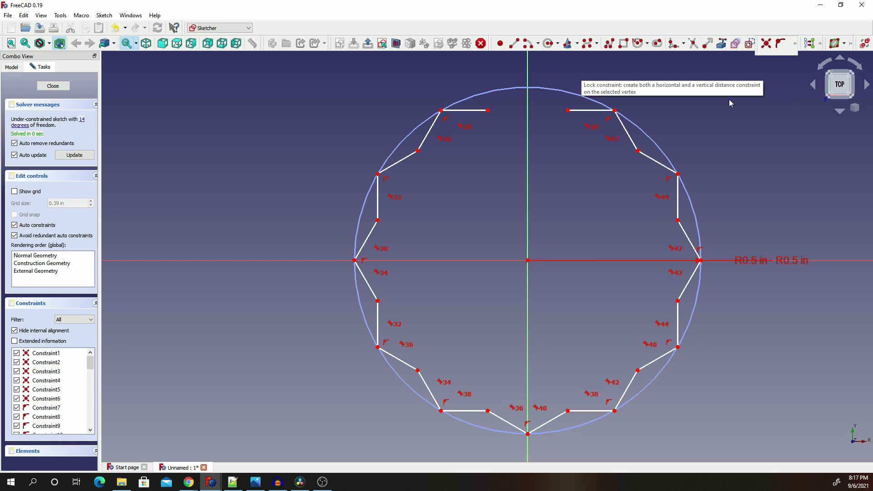
left_click(793, 47)
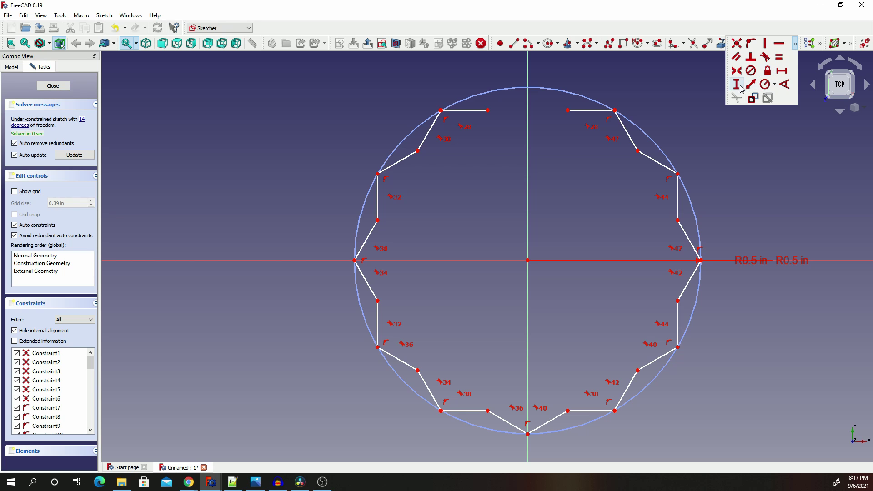
left_click(736, 85)
left_click(487, 110)
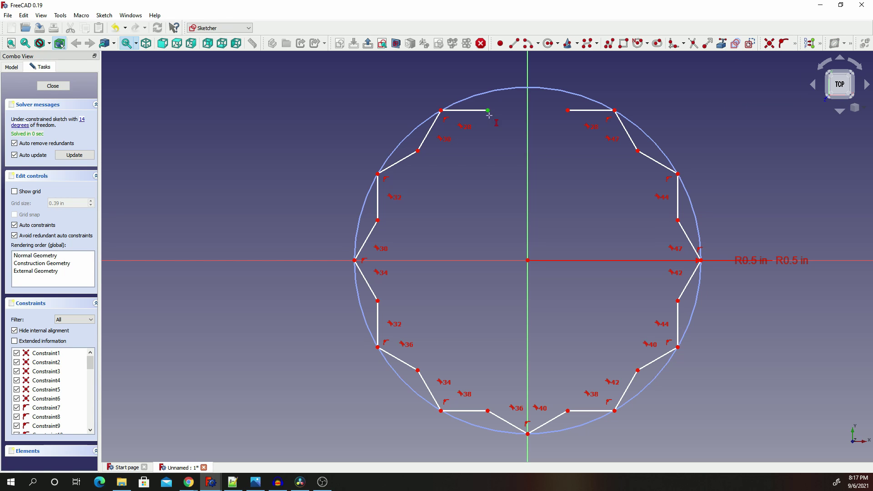
left_click(527, 260)
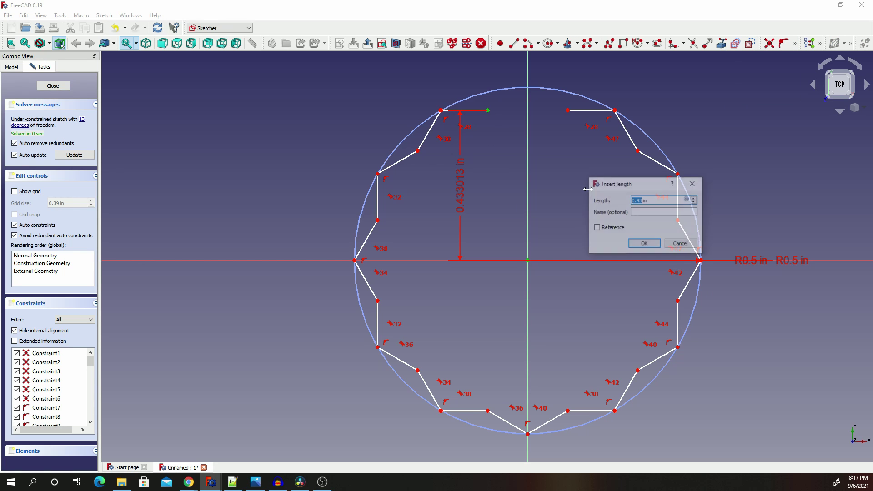
- Set both gap endpoints 0.43 in above the centre
left_click(642, 245)
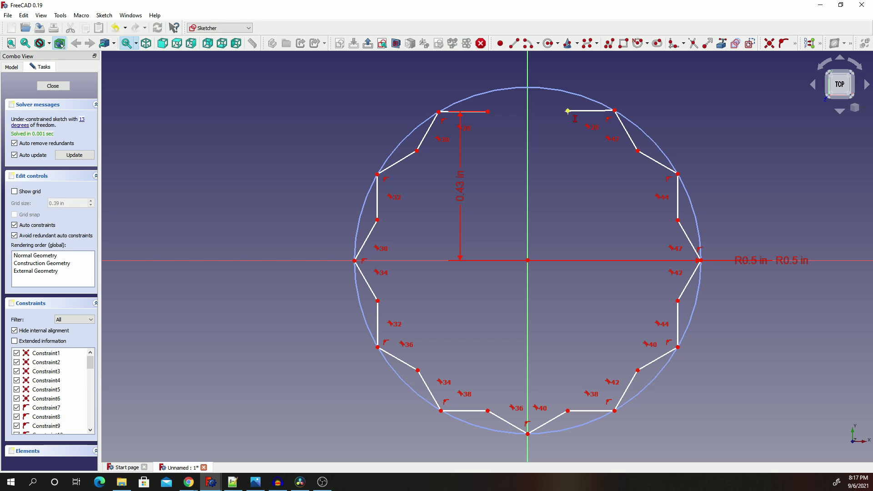
left_click(568, 110)
left_click(531, 260)
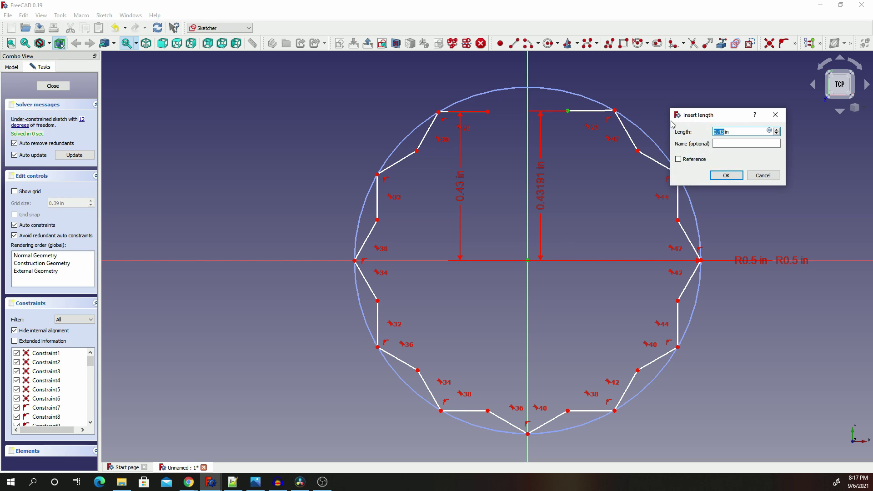
left_click(726, 175)
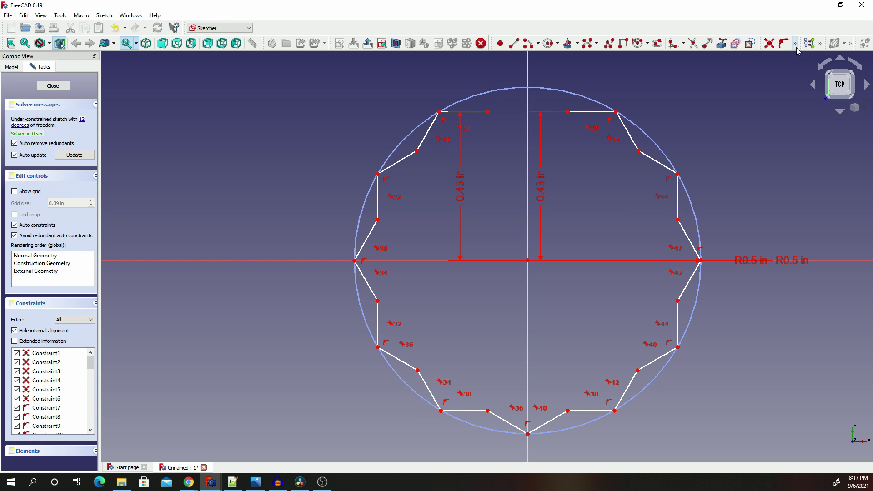
- Offset the left and right gap endpoints 0.12 in horizontally from the centre
left_click(795, 43)
left_click(783, 70)
left_click(528, 260)
left_click(645, 245)
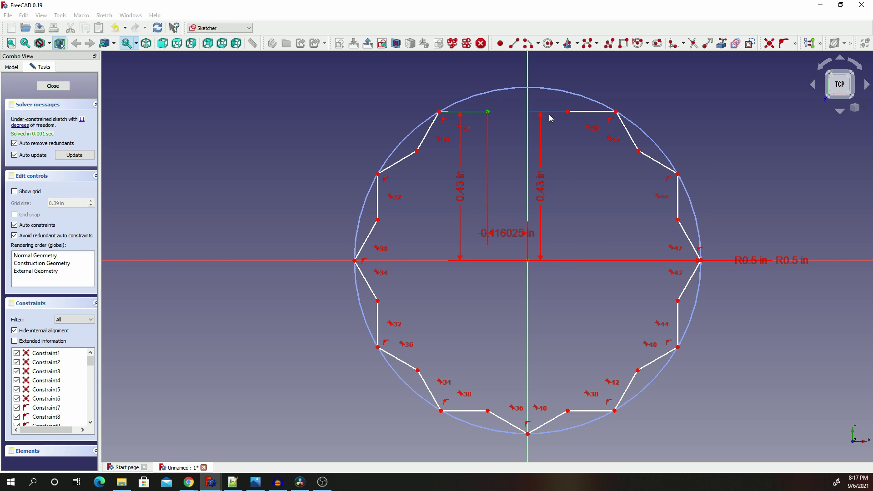
left_click(527, 260)
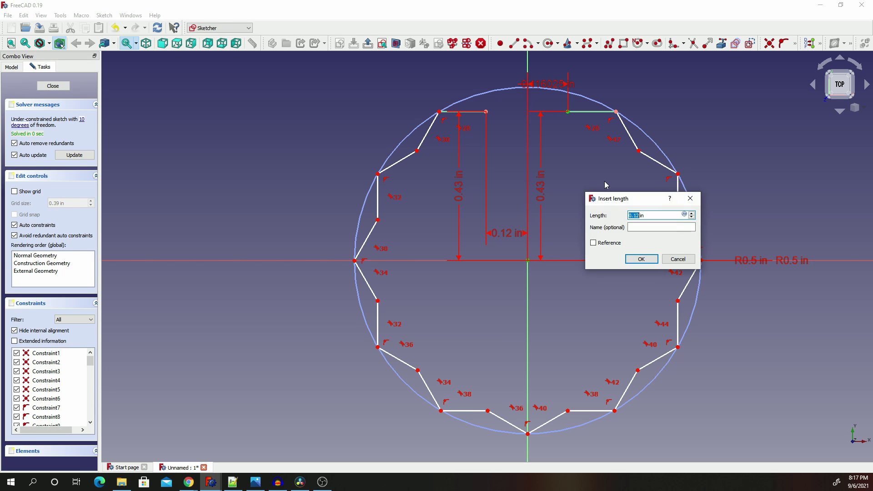
left_click(641, 259)
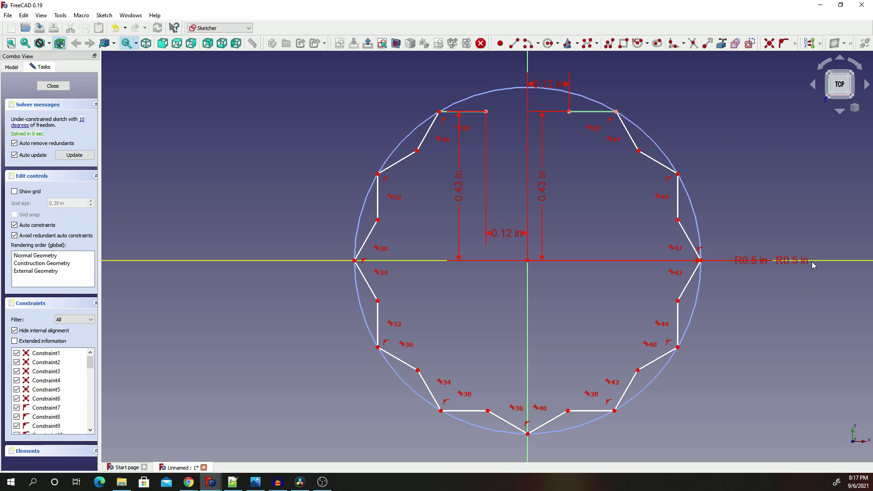
- Move the two R0.5 in labels apart and fillet the corner beside the right gap end
left_click_drag(789, 261, 811, 161)
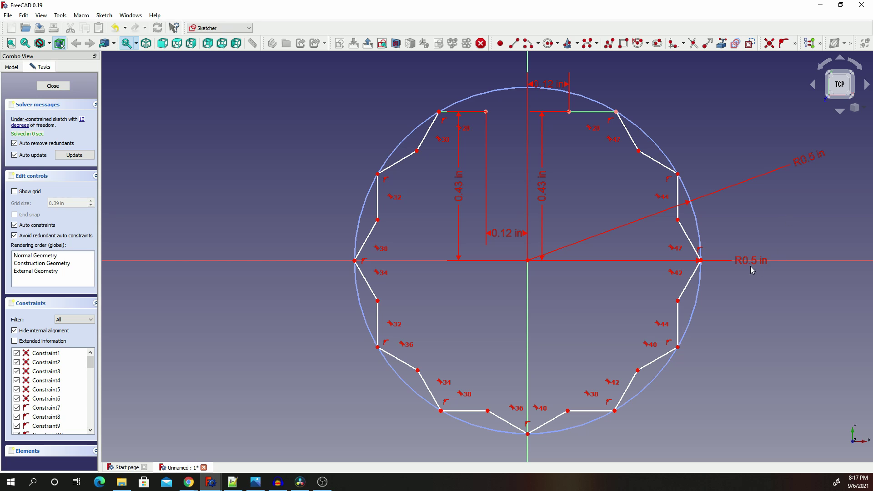
left_click_drag(750, 266, 740, 316)
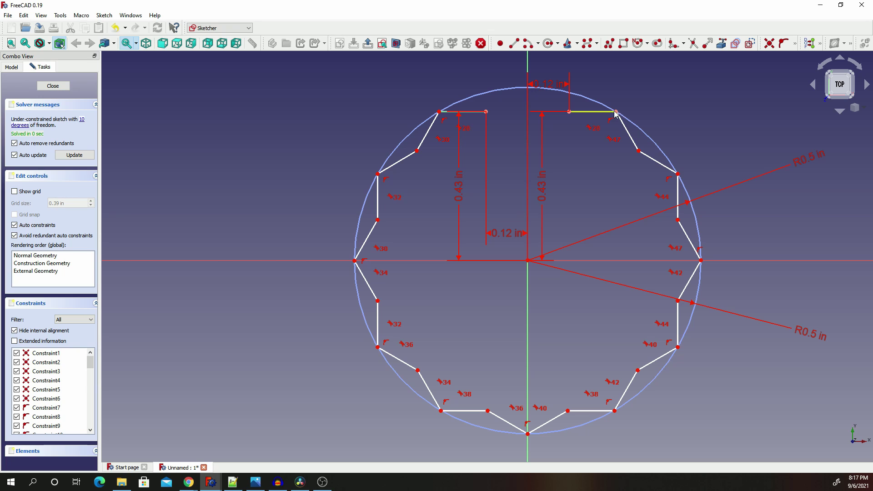
left_click(671, 44)
key("Escape")
left_click(626, 140)
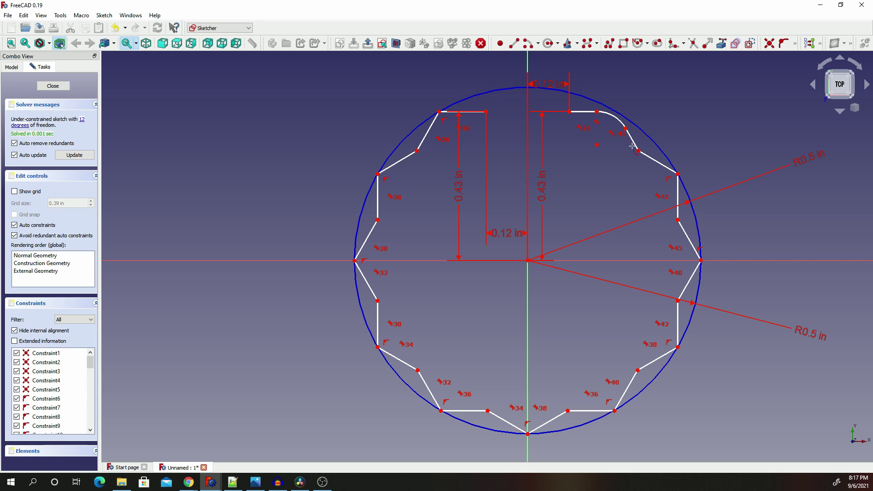
- Fillet the star corners down the right side to the rightmost point
left_click(664, 177)
left_click(684, 225)
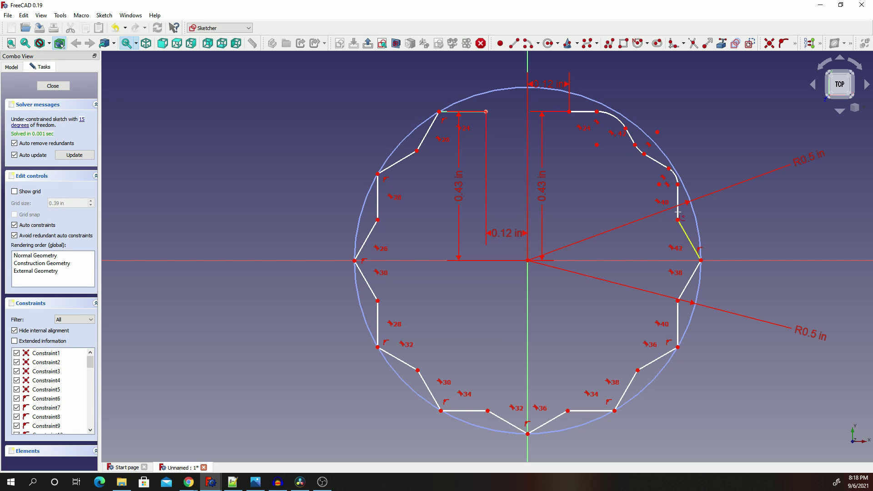
left_click(687, 238)
left_click(683, 291)
left_click(682, 294)
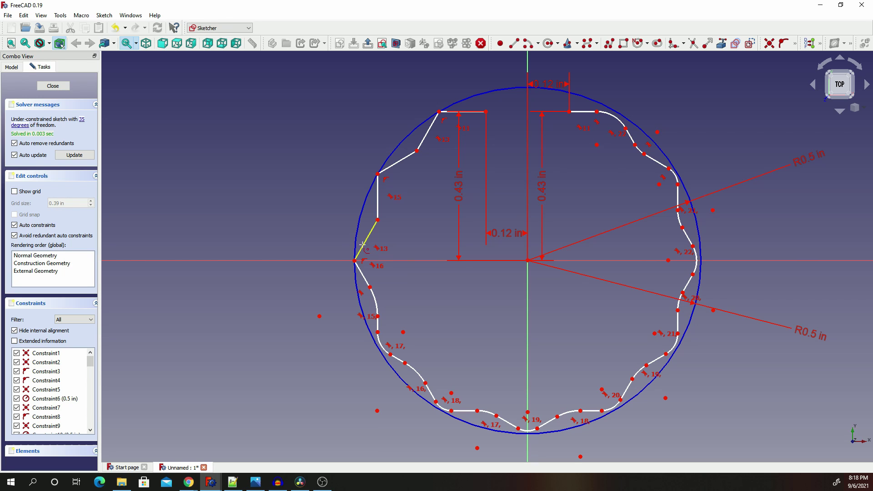
- Fillet the star corners on the left and upper-left, then delete the stray segment
left_click(366, 239)
left_click(361, 270)
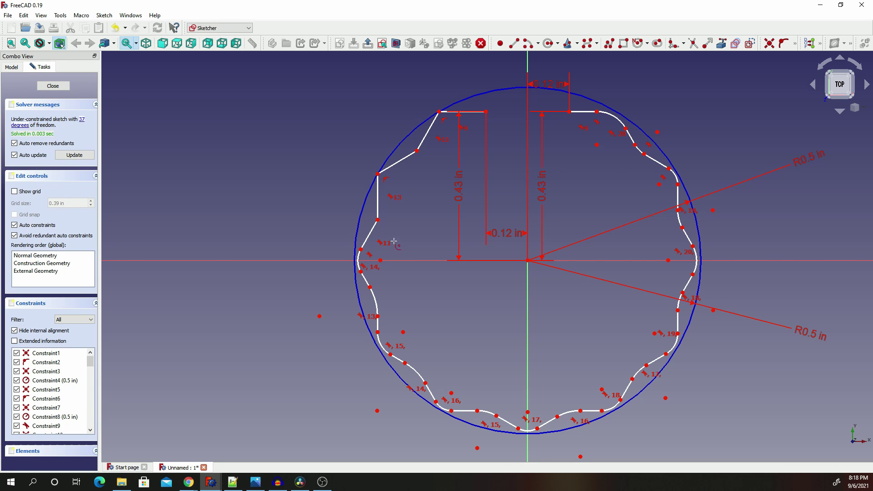
left_click(377, 200)
left_click(372, 233)
left_click(378, 190)
left_click(394, 169)
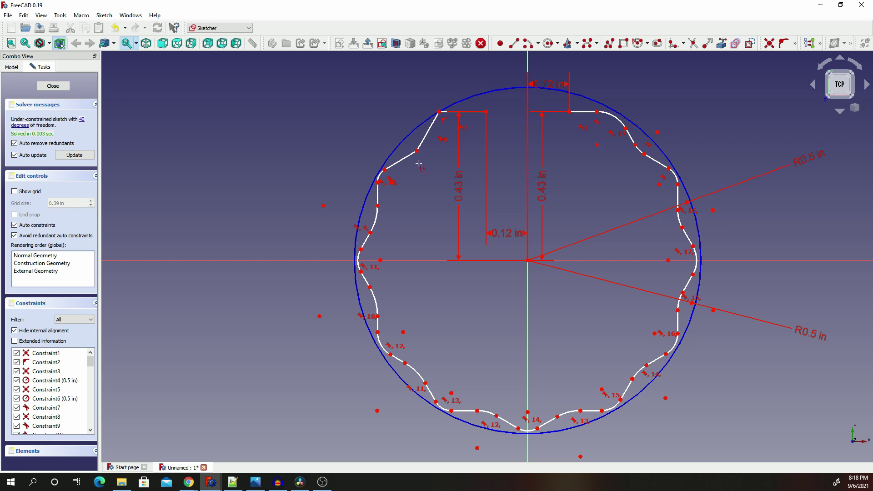
left_click(423, 139)
left_click(434, 129)
key("Delete")
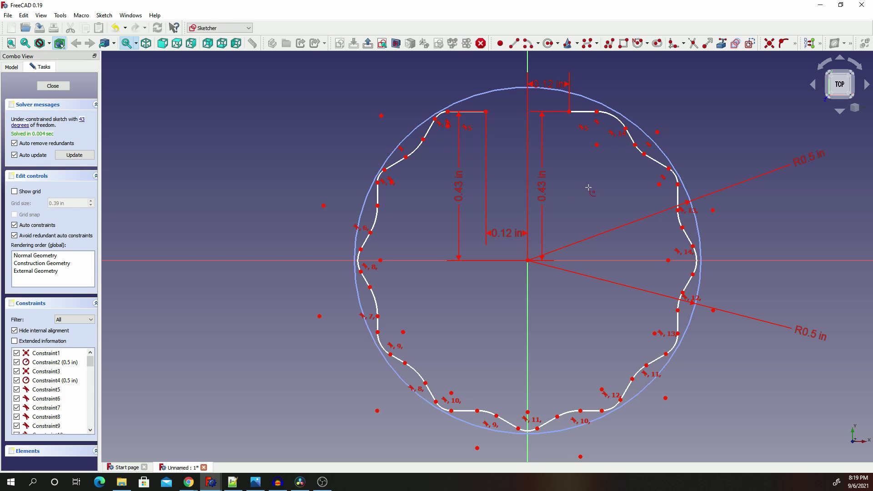
- Give the top-right gap fillet arc a 0.035 in radius constraint
left_click(795, 43)
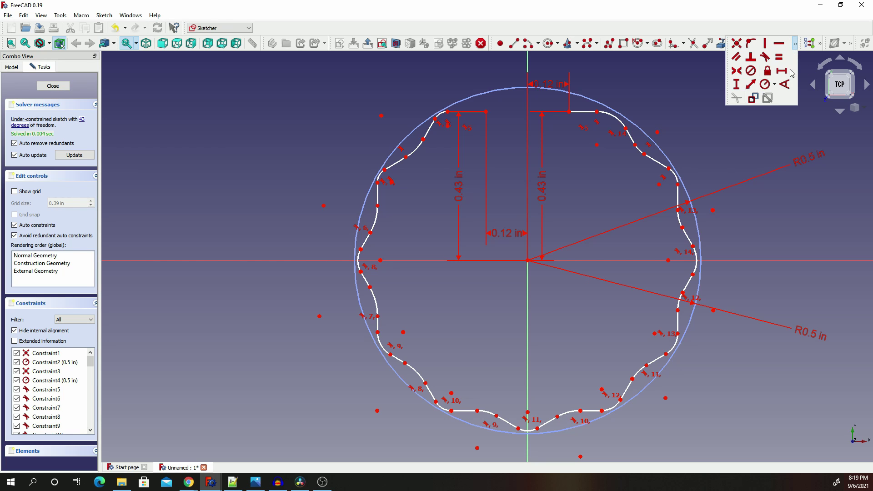
left_click(767, 89)
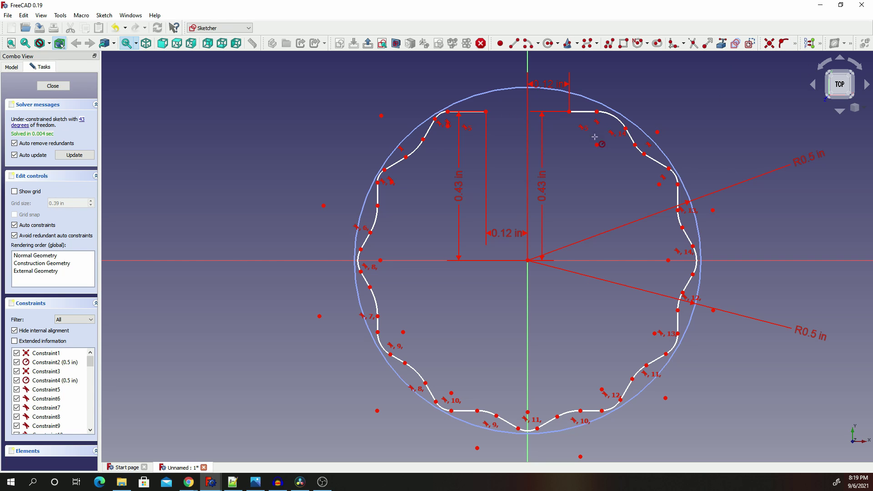
left_click(610, 117)
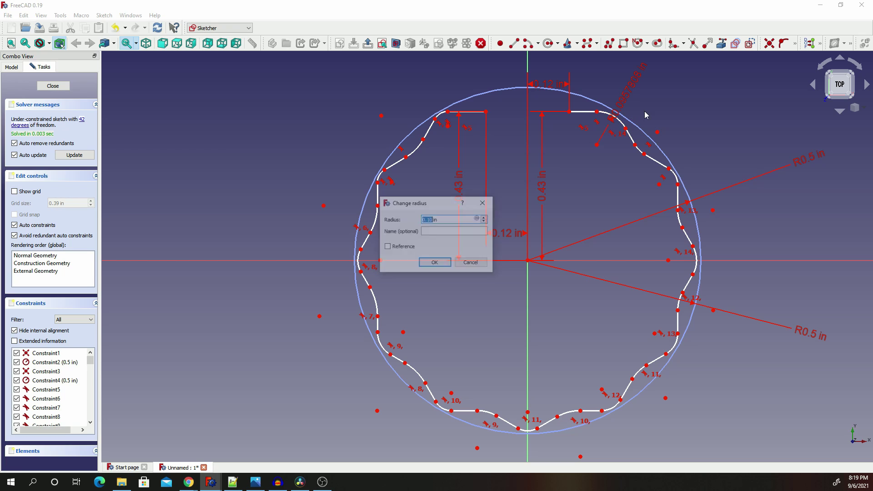
type("0")
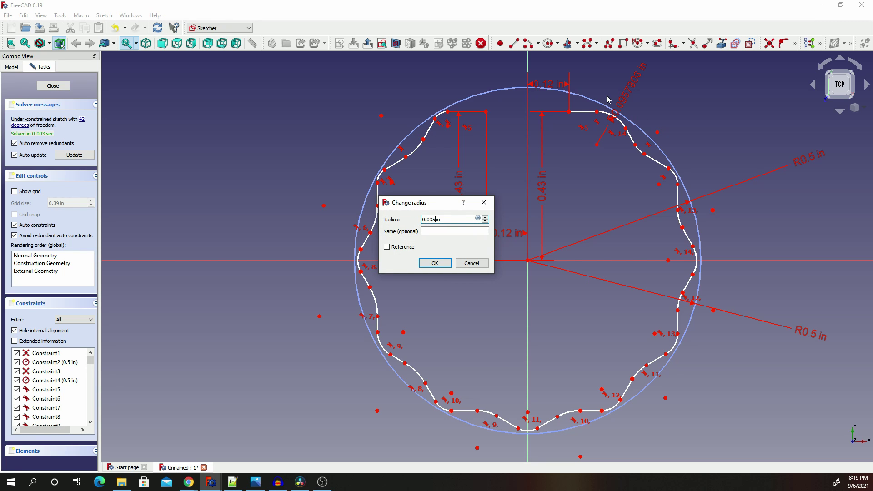
triple_click(446, 221)
left_click(435, 262)
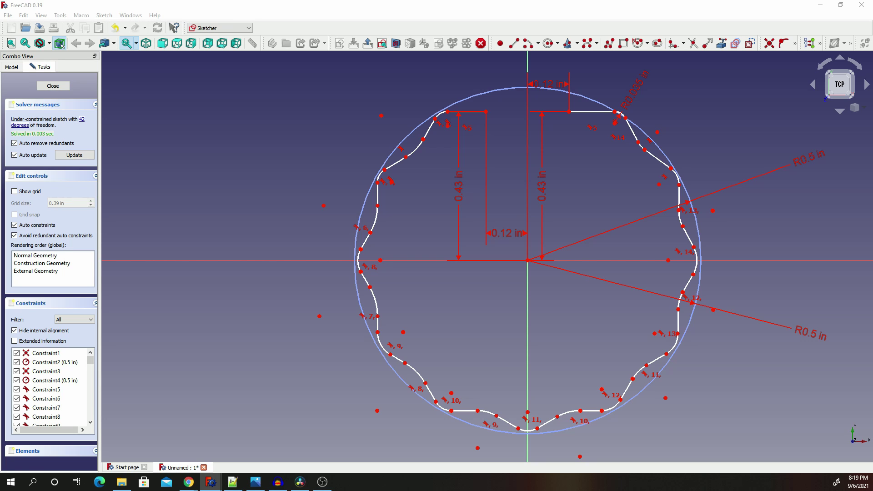
scroll(657, 168, "up", 1)
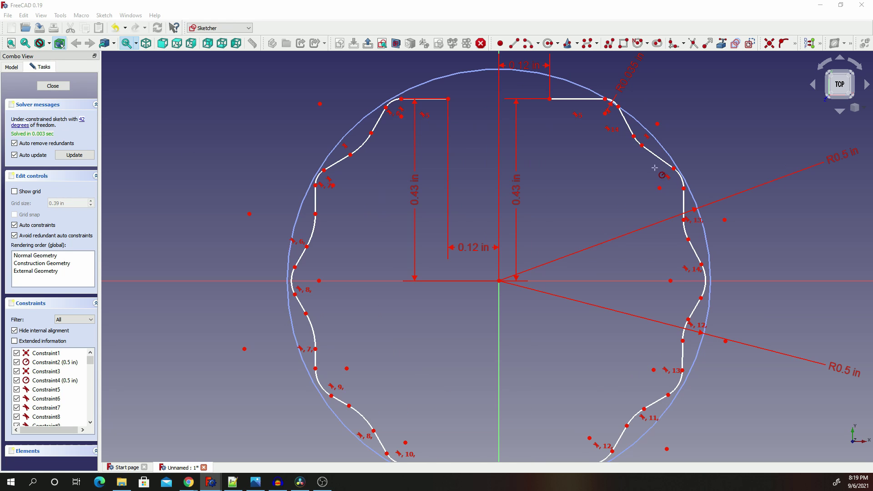
- Apply a 0.035 in radius to the next two fillet arcs
left_click(637, 141)
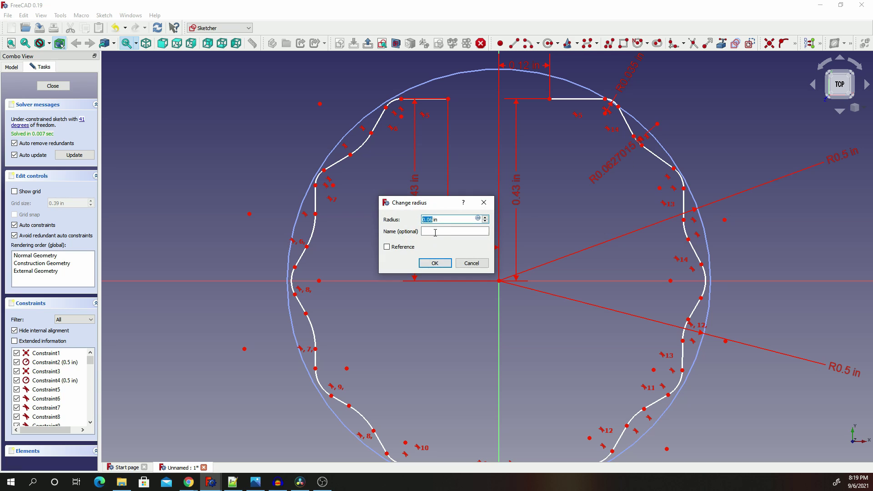
type("0.035")
left_click(435, 262)
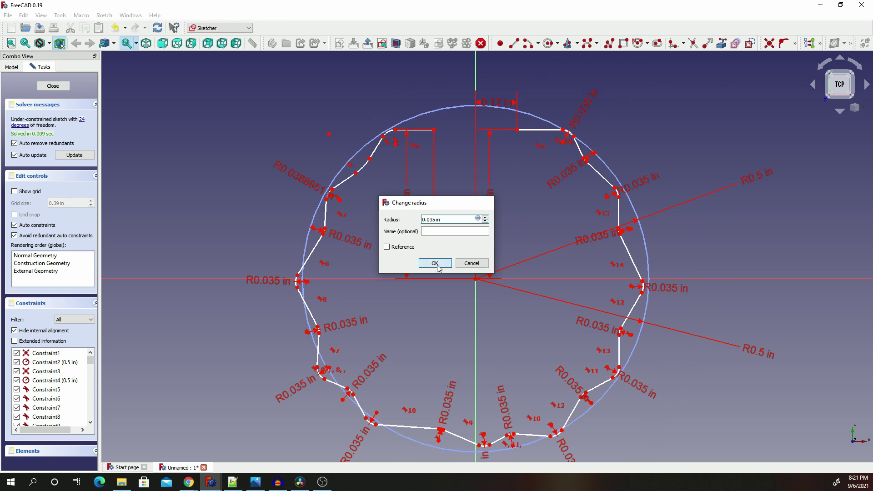
left_click(435, 262)
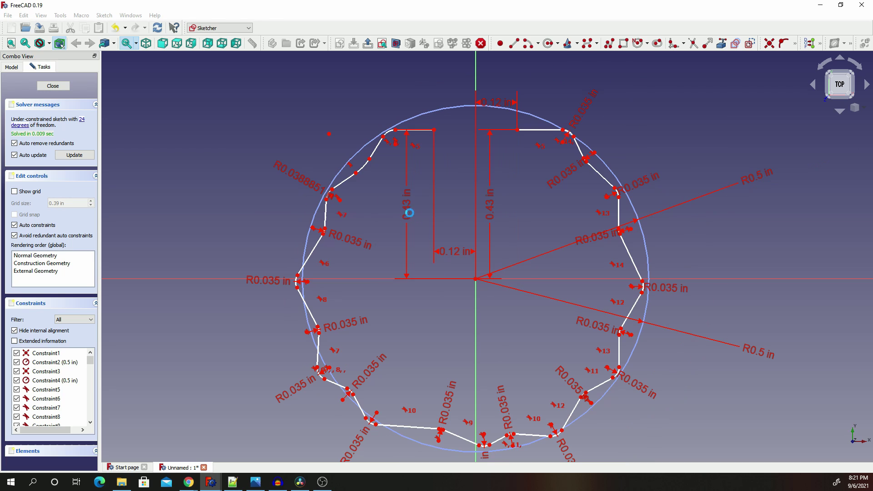
- Constrain the upper-left fillet arcs to 0.035 in radius
left_click(363, 167)
type("0.035")
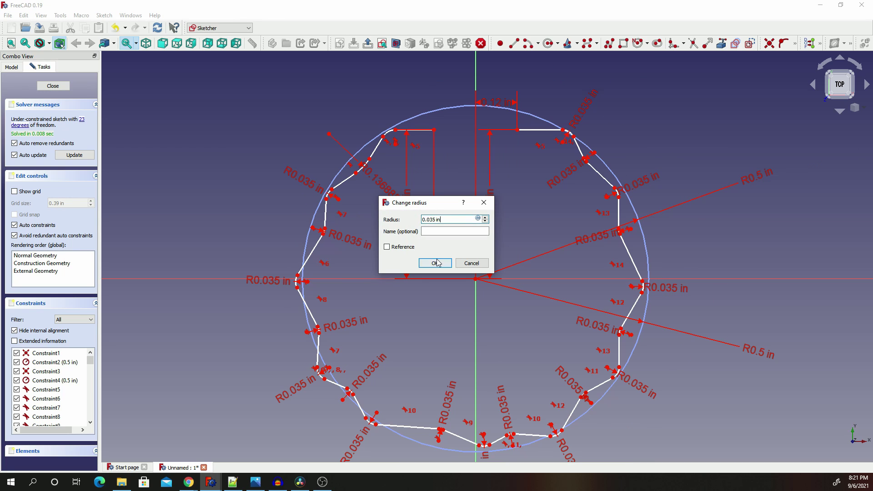
left_click(434, 263)
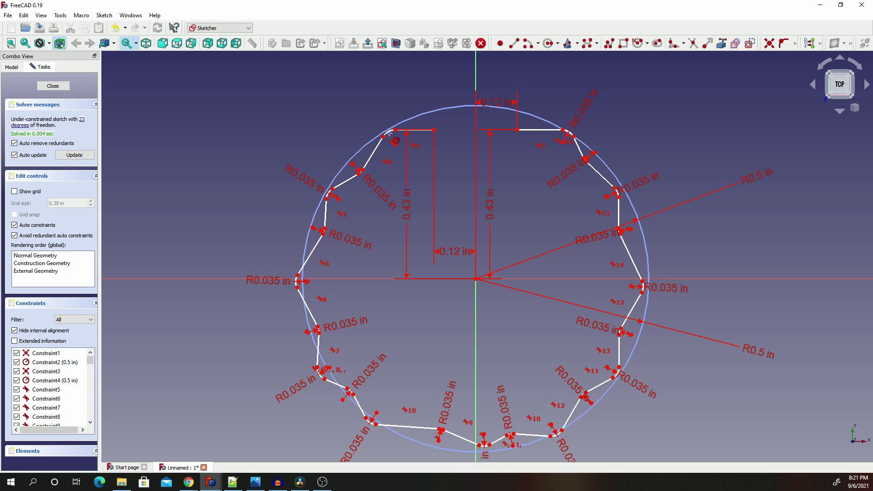
left_click(388, 132)
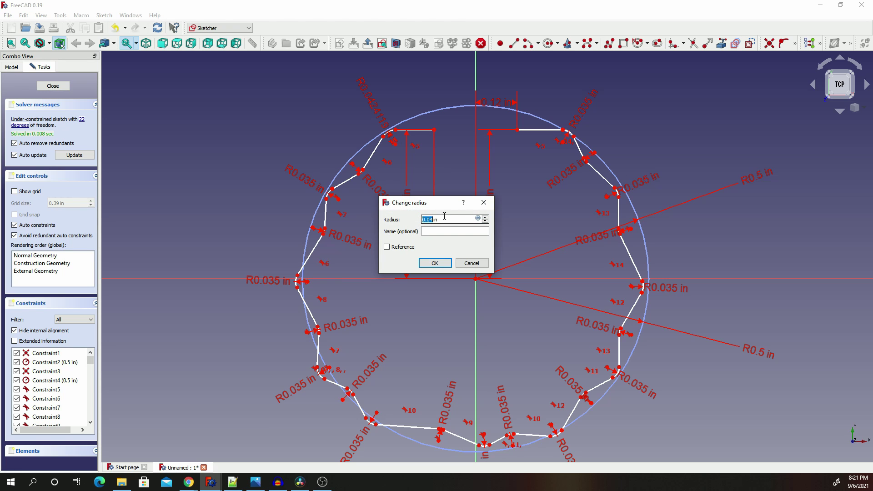
type("0.035")
left_click(434, 260)
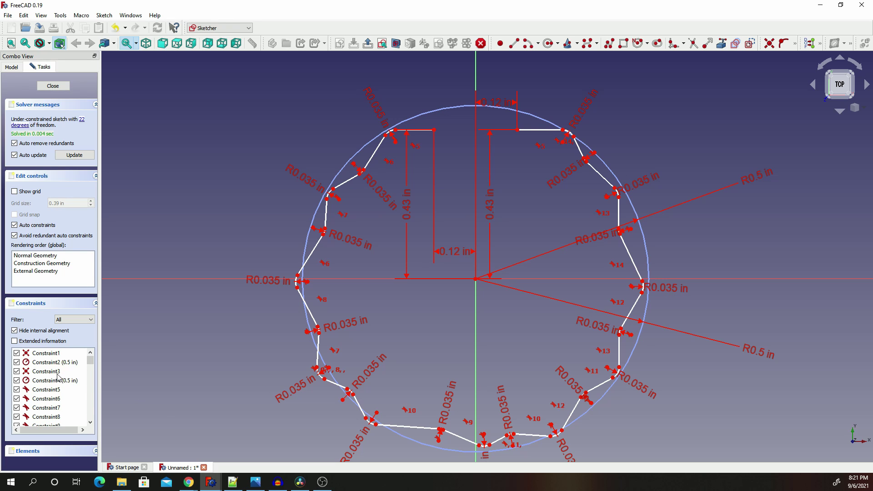
scroll(58, 377, "down", 20)
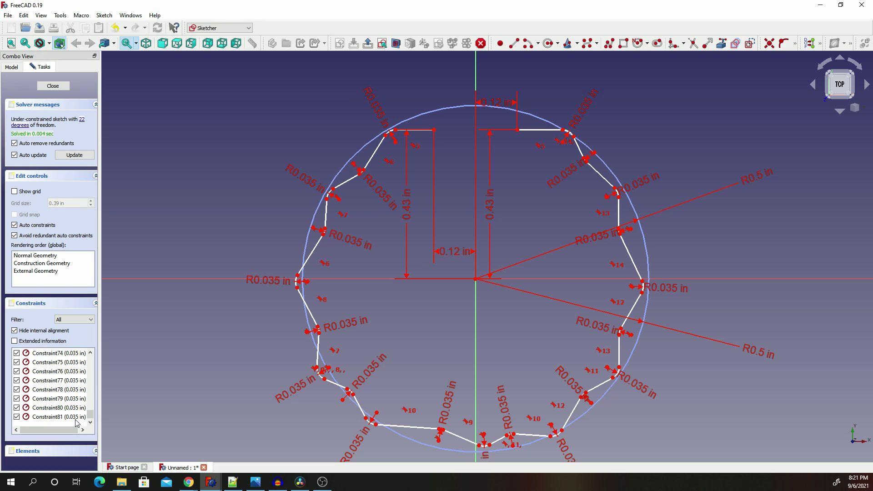
scroll(77, 423, "up", 1)
scroll(79, 411, "up", 4)
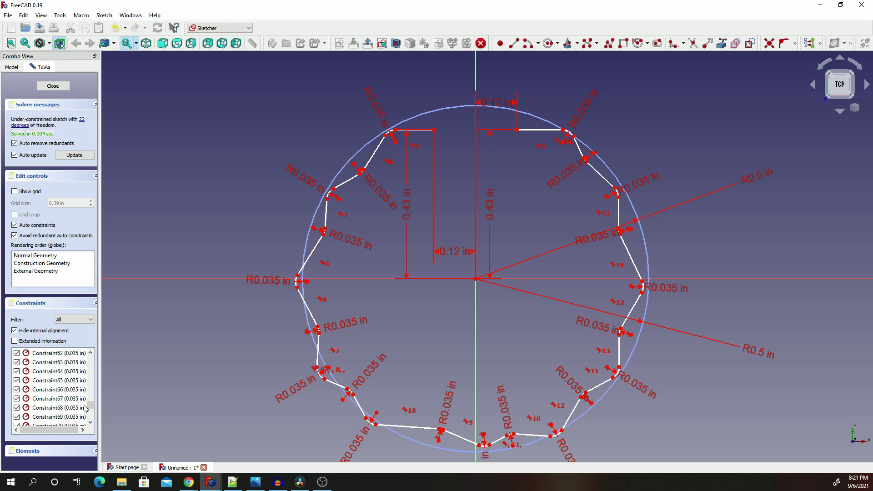
scroll(83, 405, "up", 1)
scroll(79, 401, "up", 2)
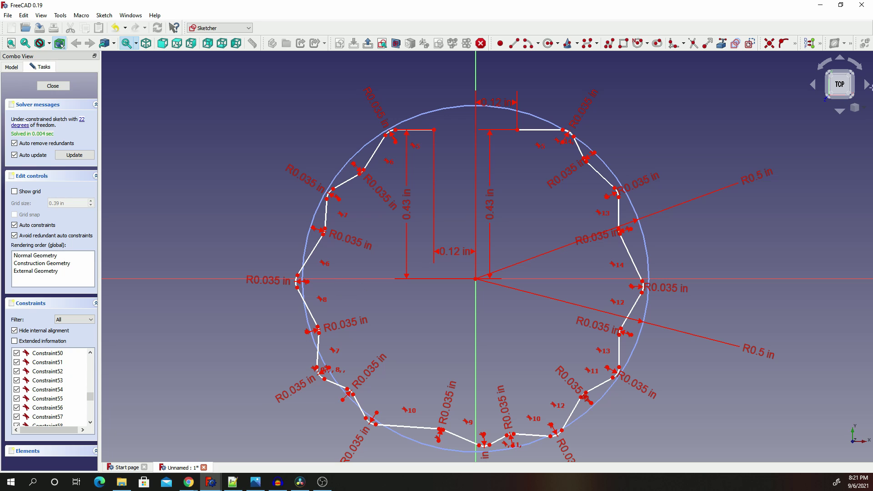
scroll(562, 115, "up", 3)
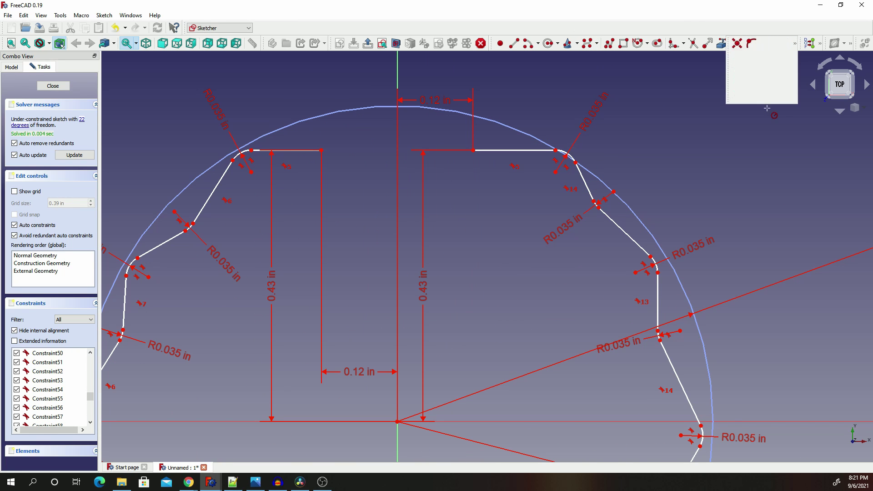
- Give the top horizontal, diagonal and next lower star edges 0.11 in lengths
left_click(796, 45)
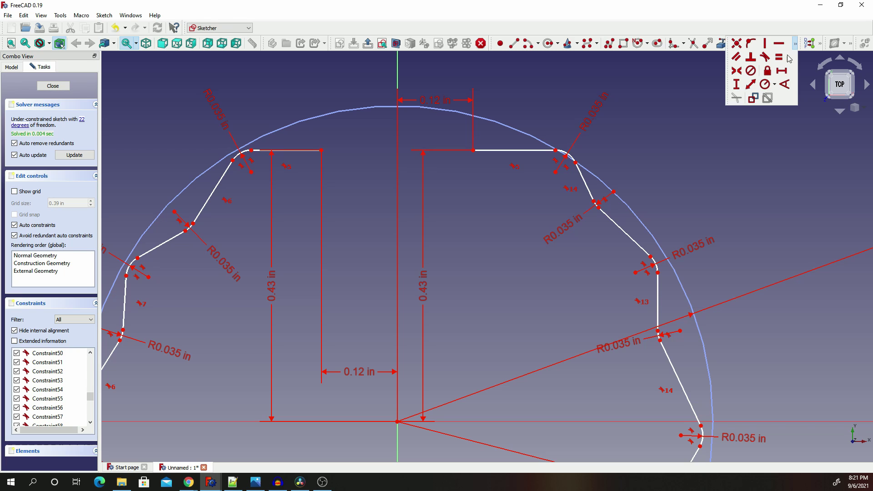
left_click(754, 88)
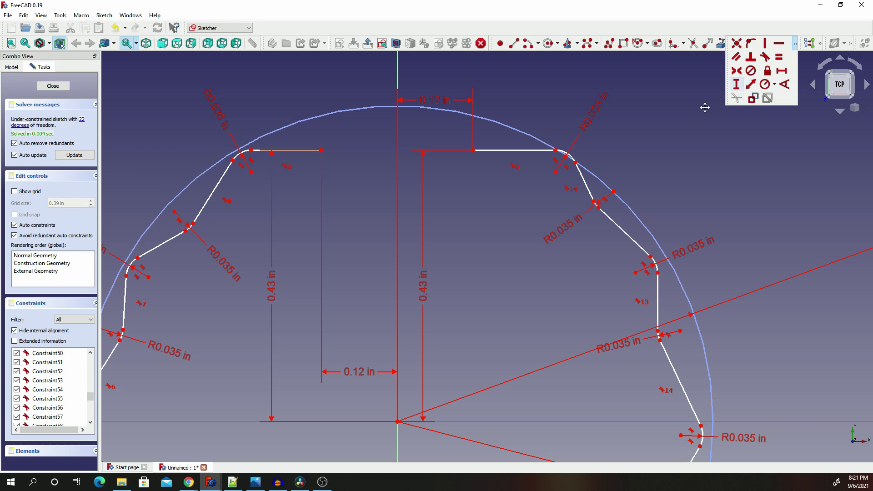
left_click(512, 149)
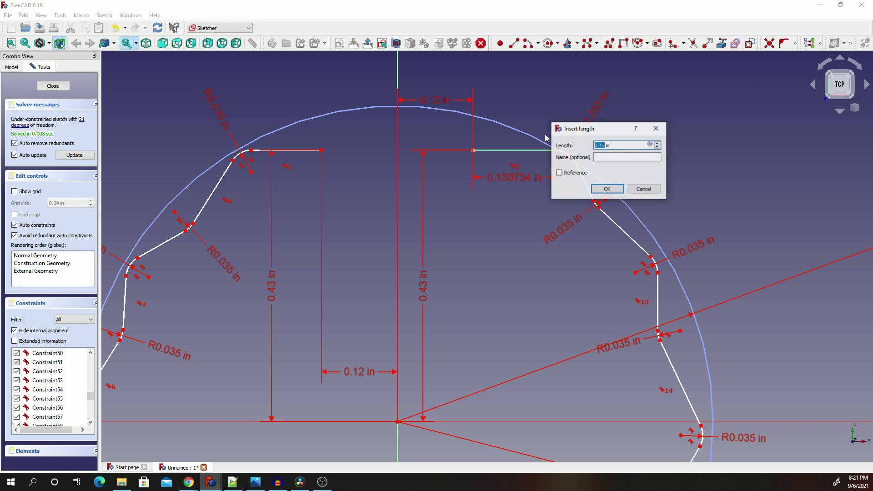
type("0")
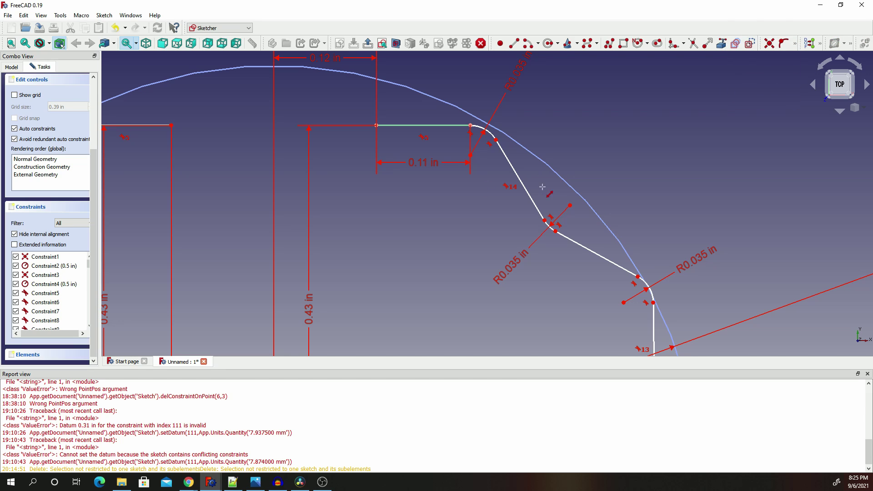
left_click(557, 158)
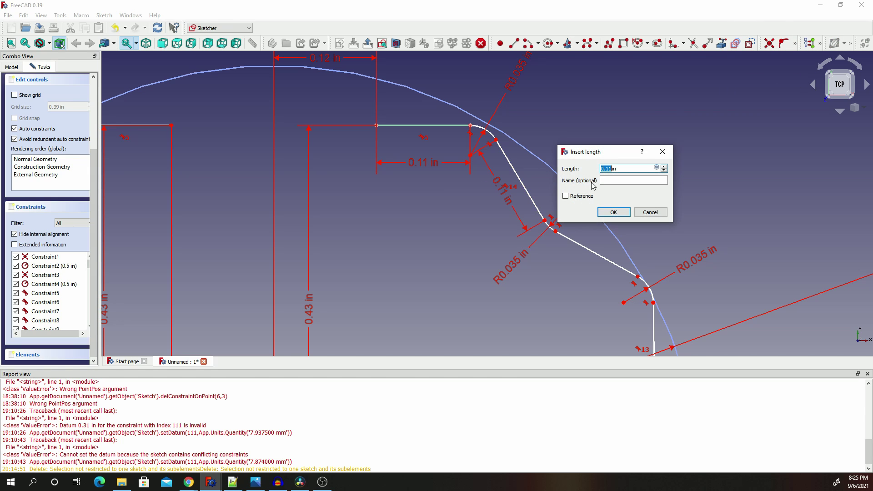
key("Escape")
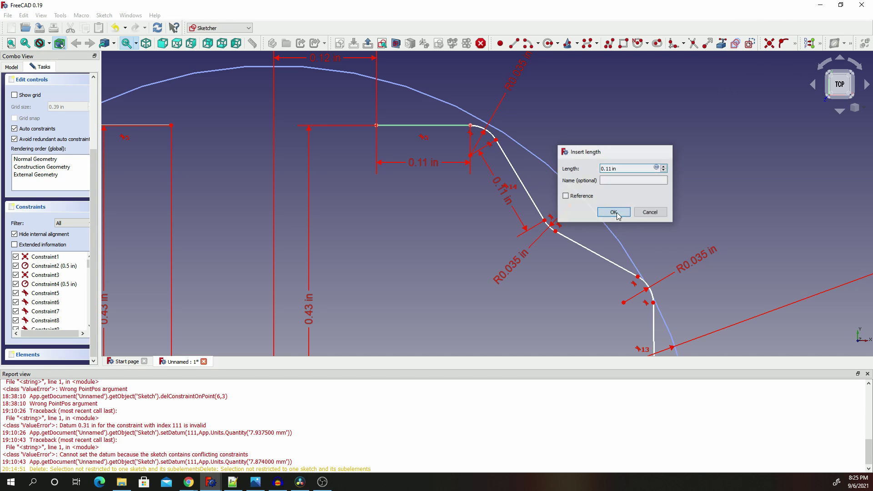
left_click(592, 251)
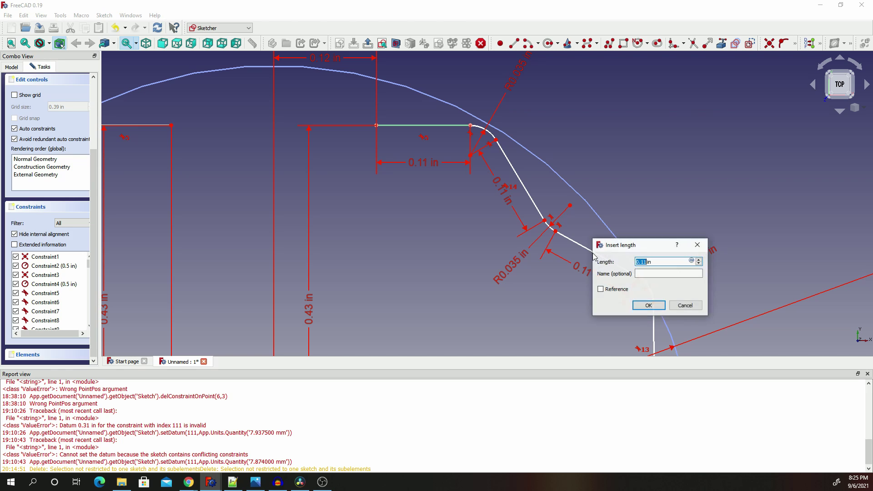
left_click(649, 305)
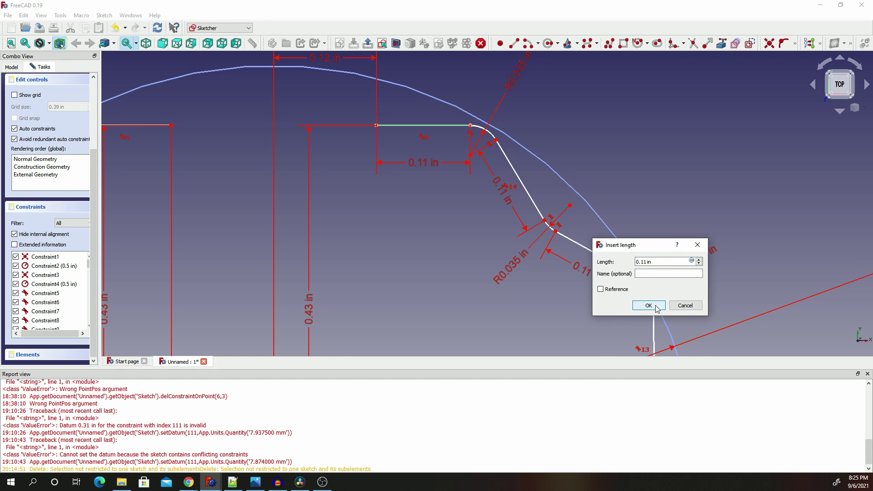
- Constrain the vertical star edge to a 0.11 in length
scroll(717, 312, "down", 3)
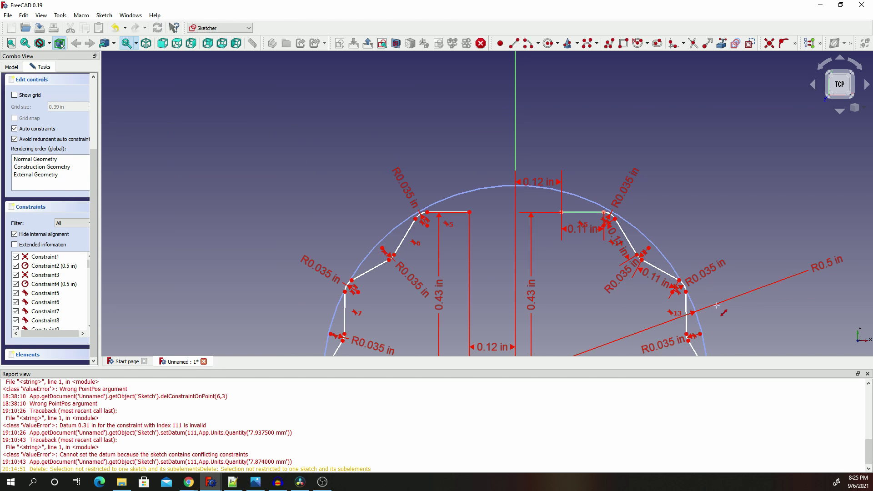
scroll(653, 257, "up", 5)
scroll(653, 258, "down", 5)
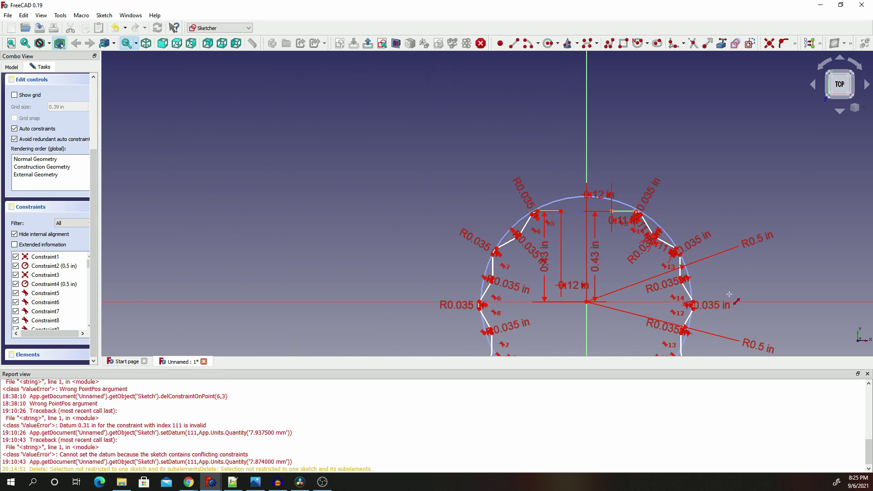
scroll(612, 185, "up", 5)
scroll(566, 96, "down", 1)
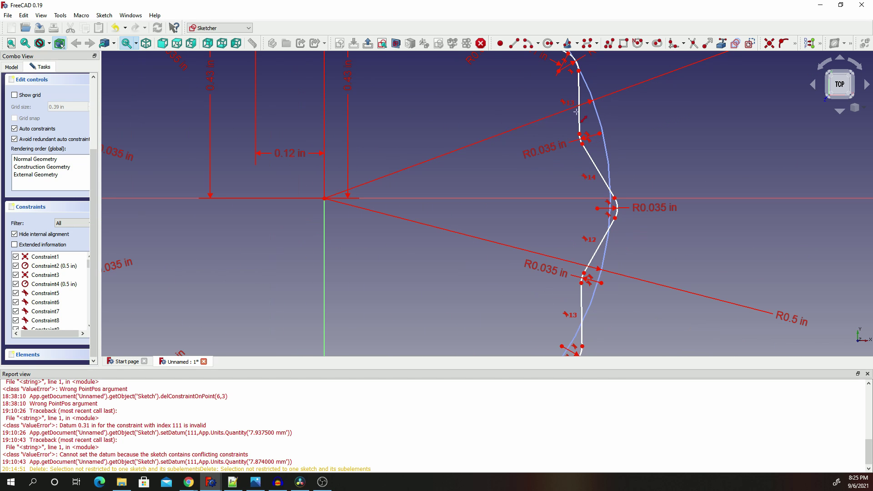
left_click(582, 121)
key("i")
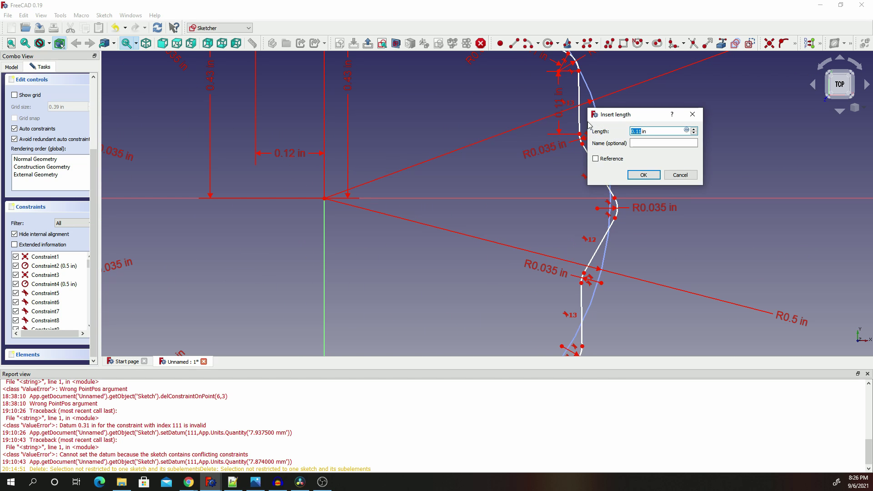
left_click(647, 175)
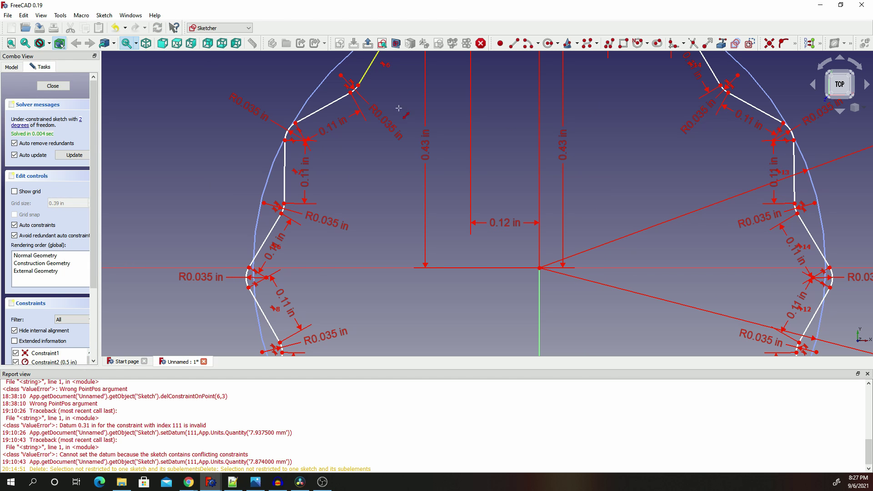
- Set 0.11 in lengths on the last top flat edges, fully constraining the sketch
left_click(368, 68)
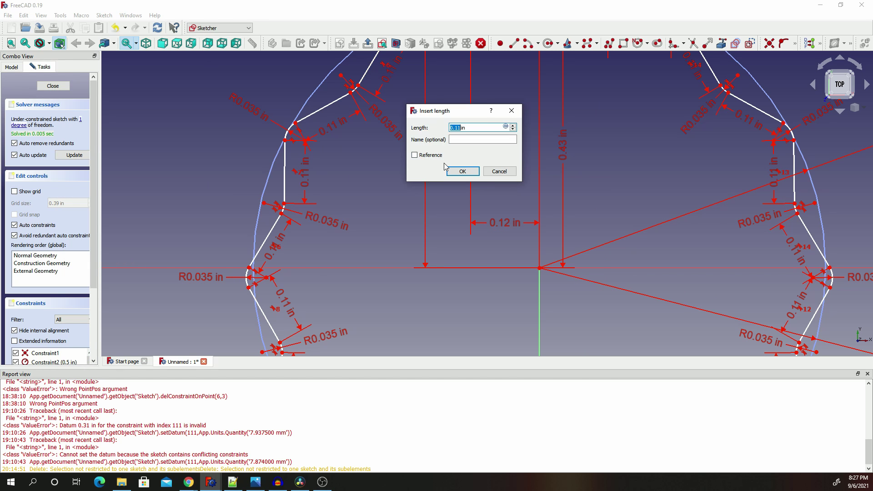
left_click(461, 172)
scroll(408, 72, "down", 4)
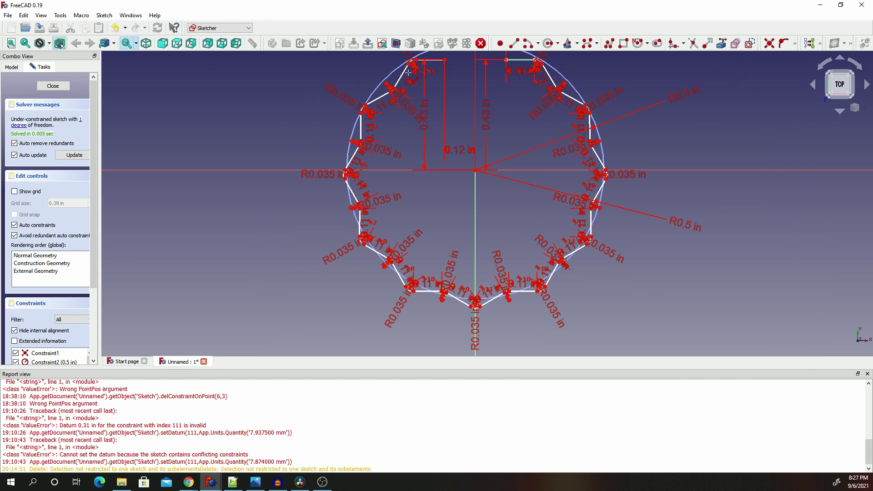
scroll(402, 54, "up", 5)
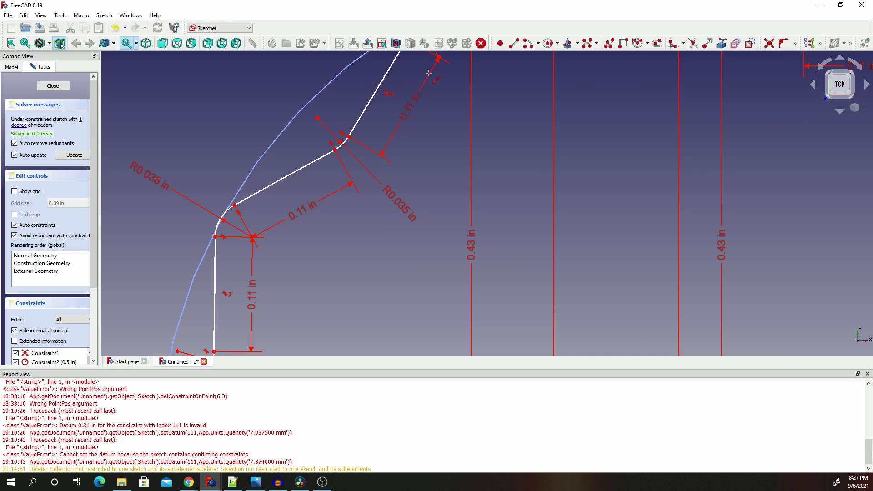
scroll(429, 71, "down", 4)
scroll(437, 68, "up", 5)
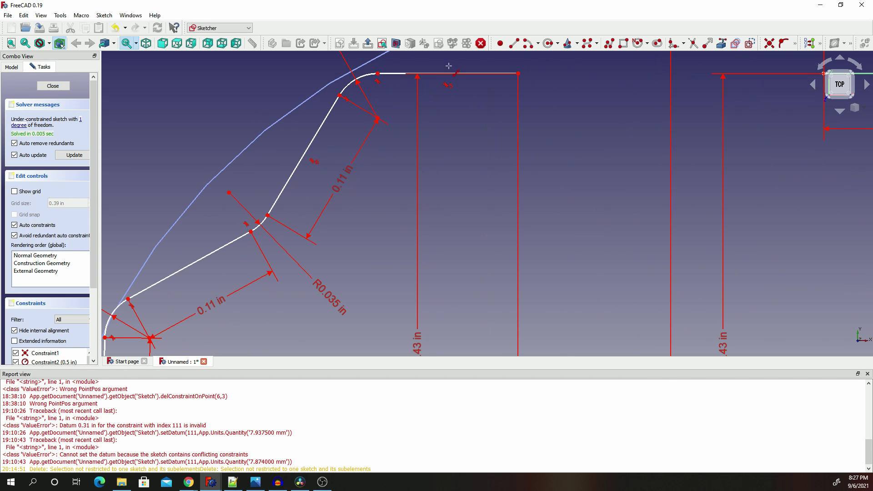
left_click(455, 73)
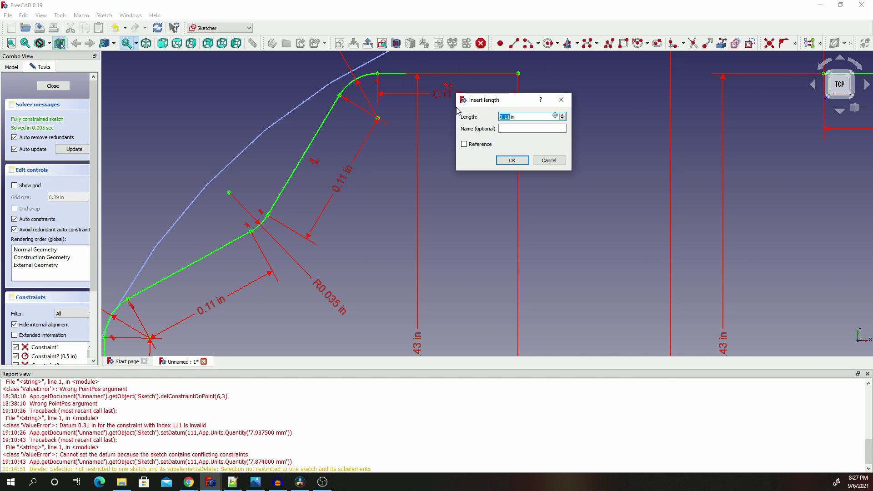
left_click(512, 160)
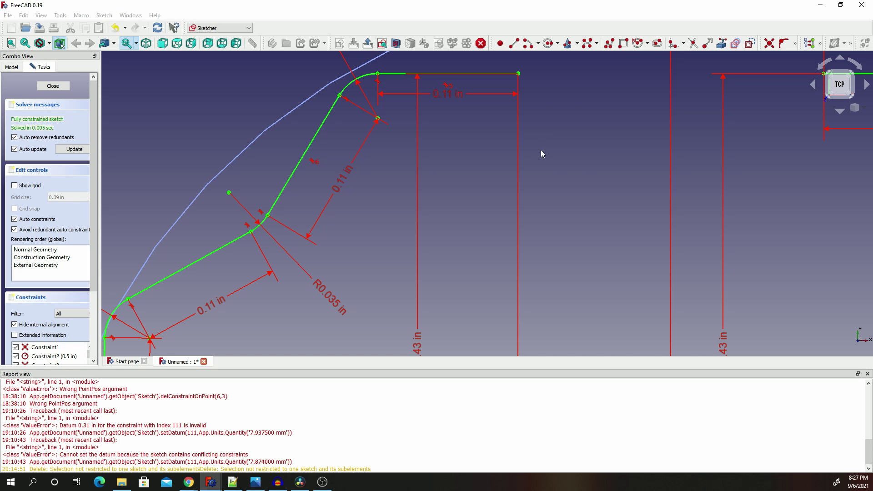
scroll(541, 149, "down", 6)
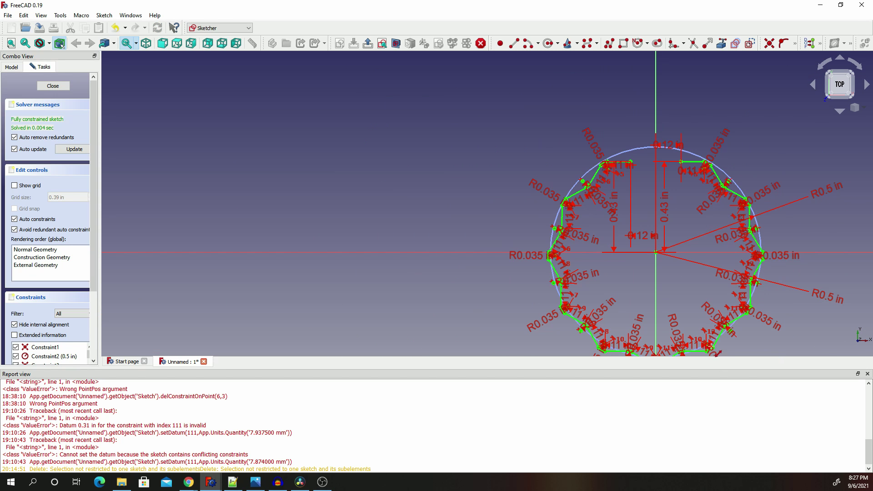
scroll(759, 288, "down", 2)
scroll(758, 288, "up", 10)
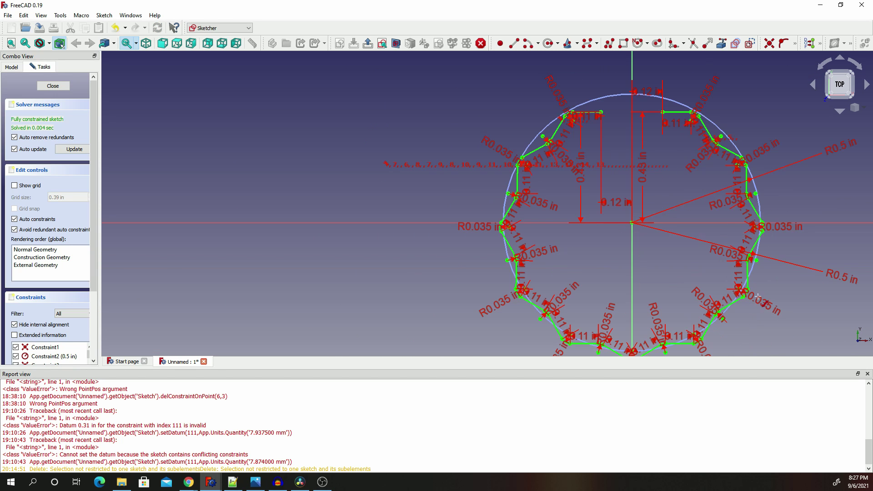
scroll(766, 195, "down", 6)
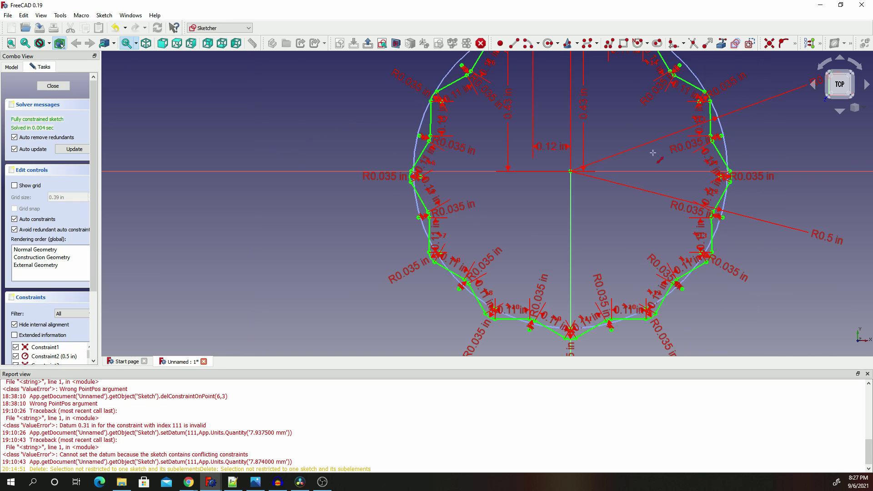
scroll(713, 222, "up", 4)
scroll(590, 125, "down", 5)
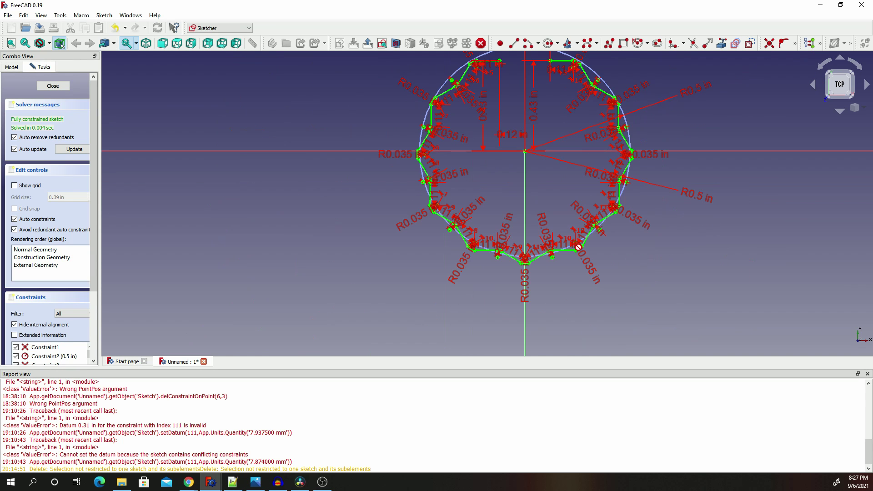
scroll(556, 113, "up", 5)
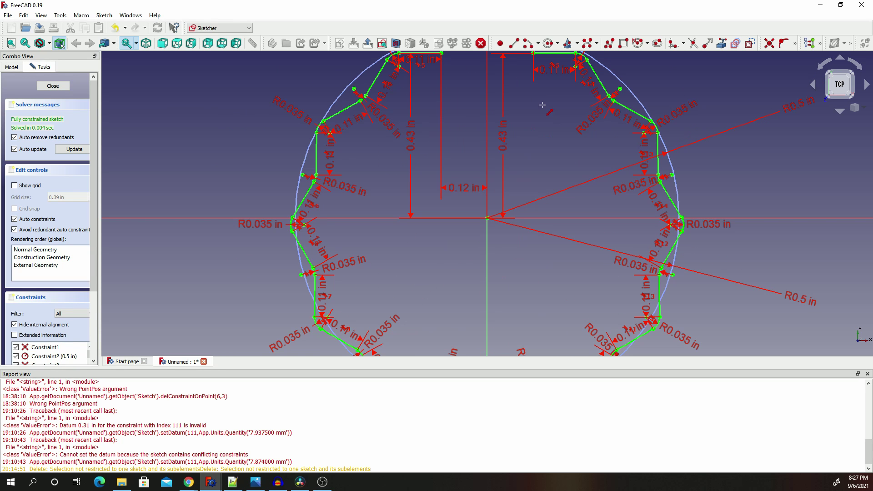
scroll(502, 124, "down", 5)
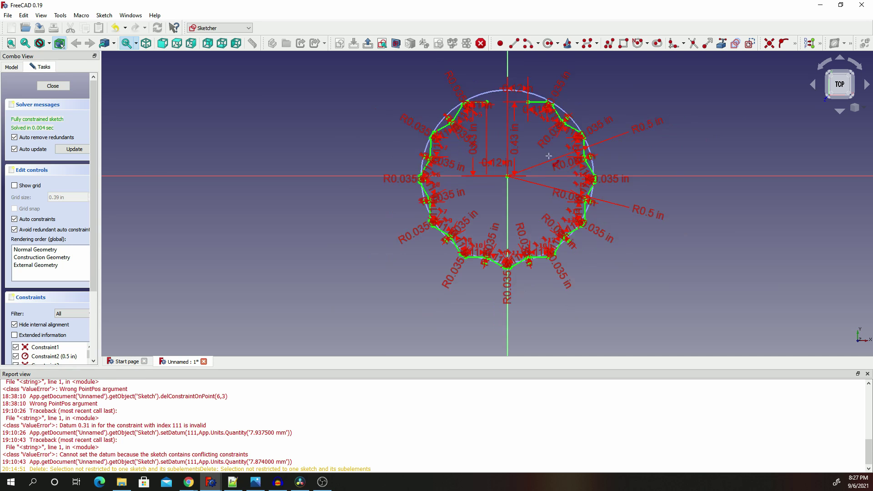
scroll(538, 132, "up", 5)
scroll(504, 110, "down", 4)
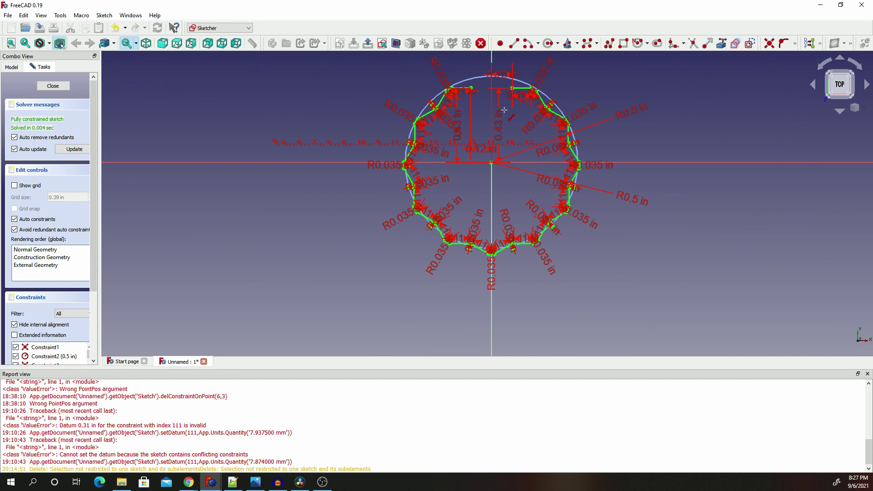
scroll(494, 76, "up", 2)
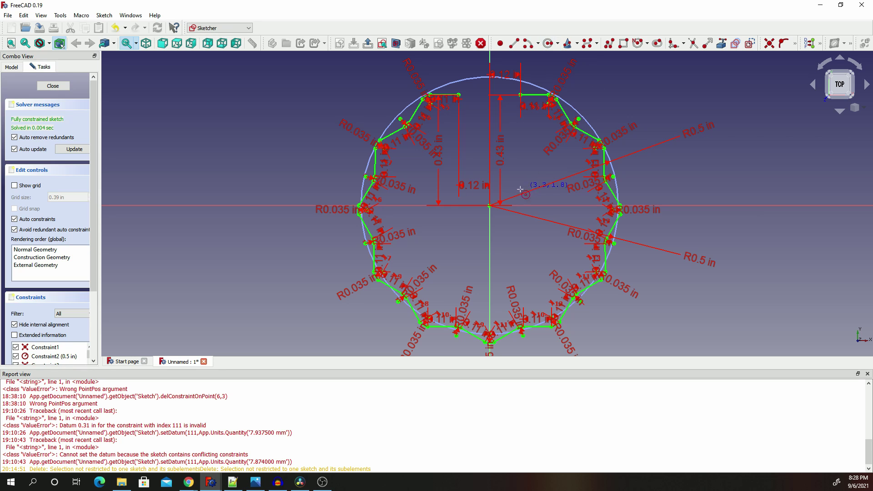
- Draw a circle centred on the origin around the star opening and give it a 0.7 in radius
left_click(490, 205)
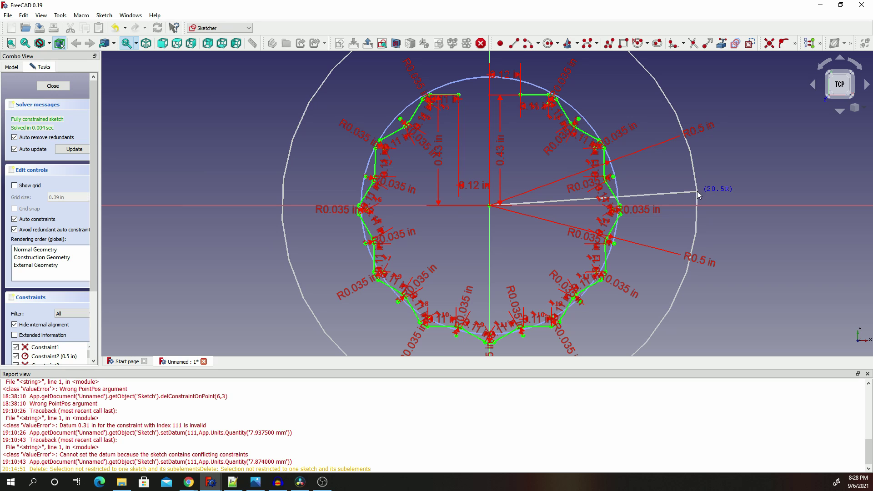
left_click(698, 195)
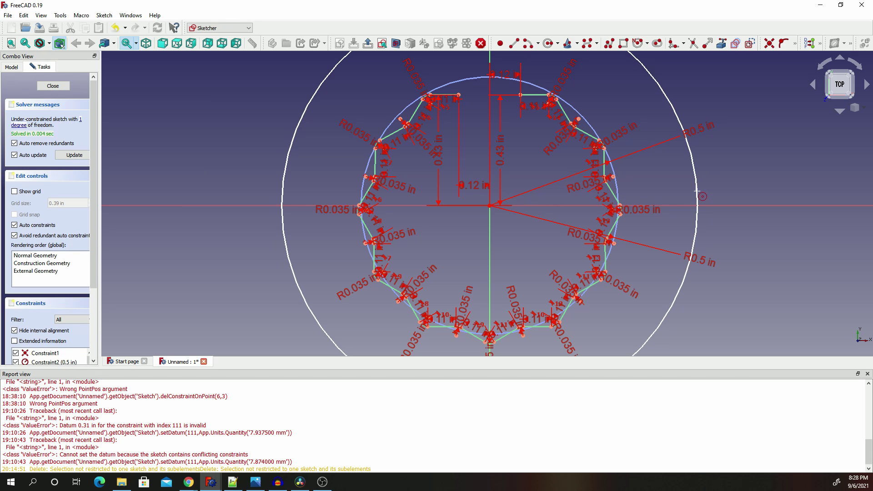
left_click(795, 44)
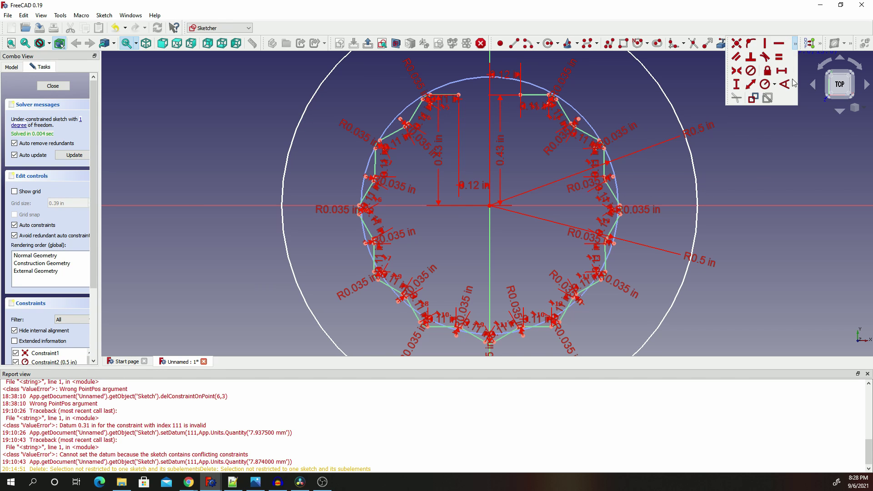
left_click(679, 169)
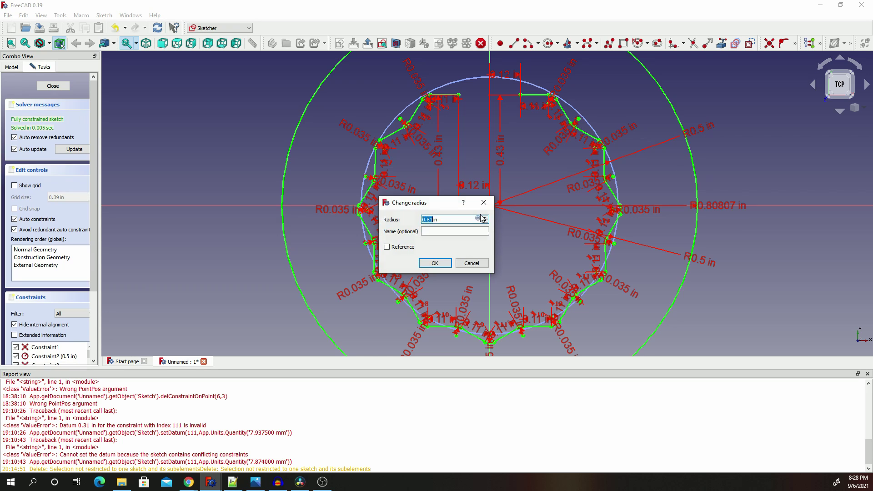
type("0")
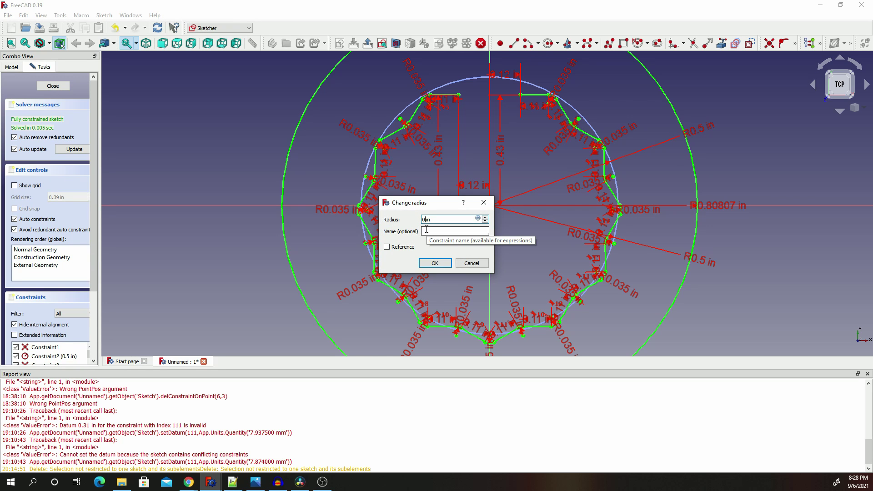
key("Return")
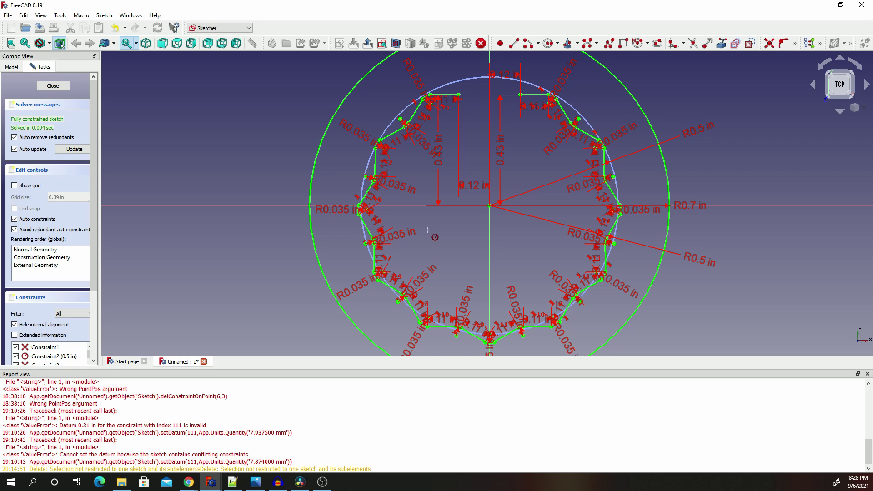
scroll(431, 236, "down", 4)
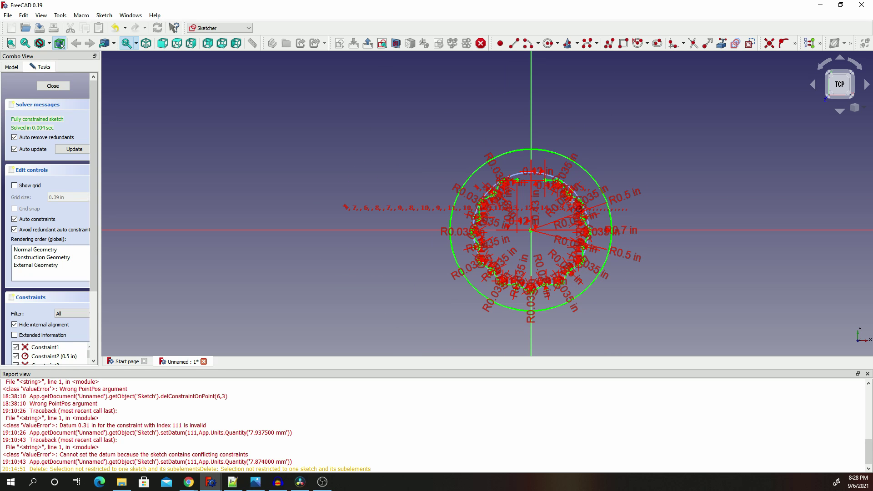
scroll(561, 304, "down", 2)
scroll(568, 239, "up", 6)
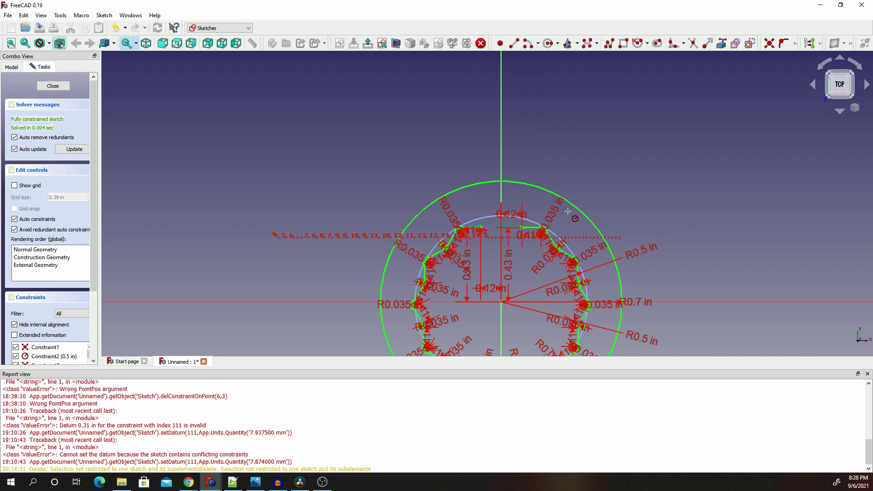
scroll(541, 204, "up", 1)
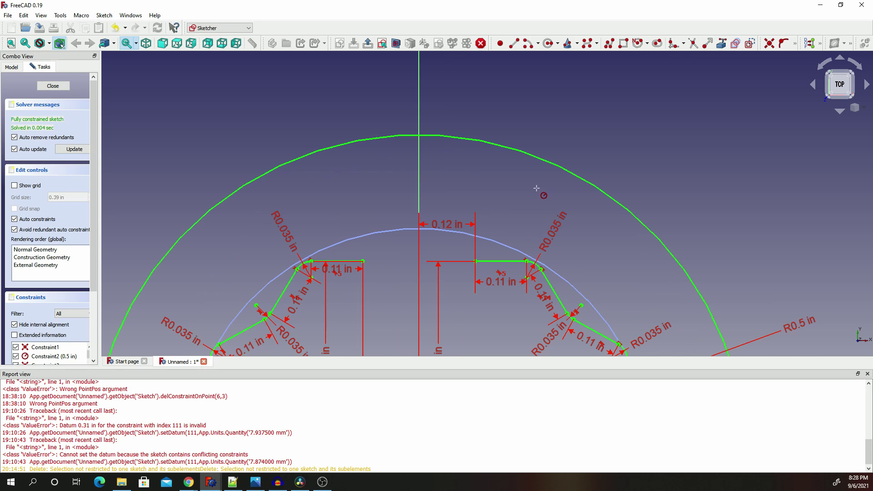
- Draw vertical lines up from both top flats past the outer circle and trim the arc between them
left_click(510, 46)
left_click(362, 260)
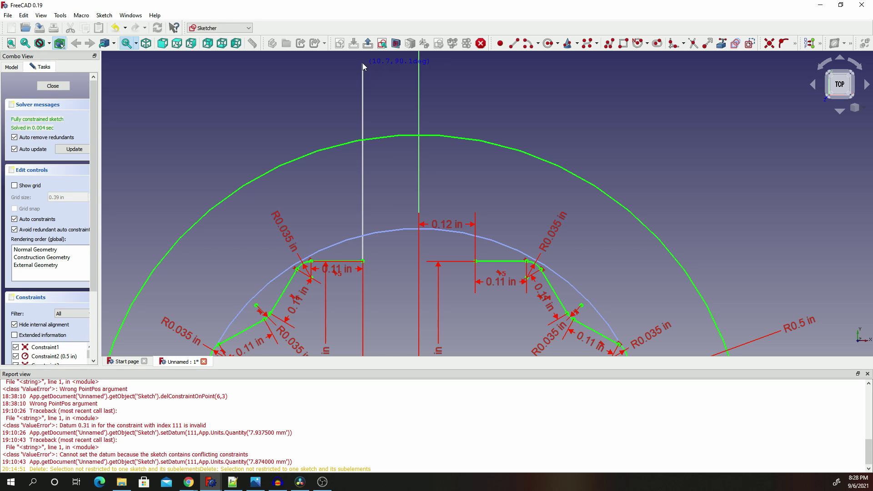
left_click(362, 64)
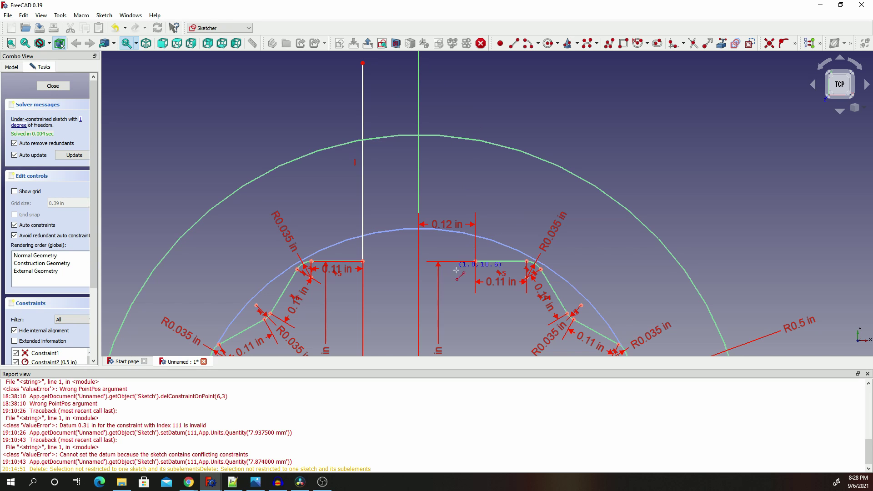
left_click(475, 260)
left_click(545, 77)
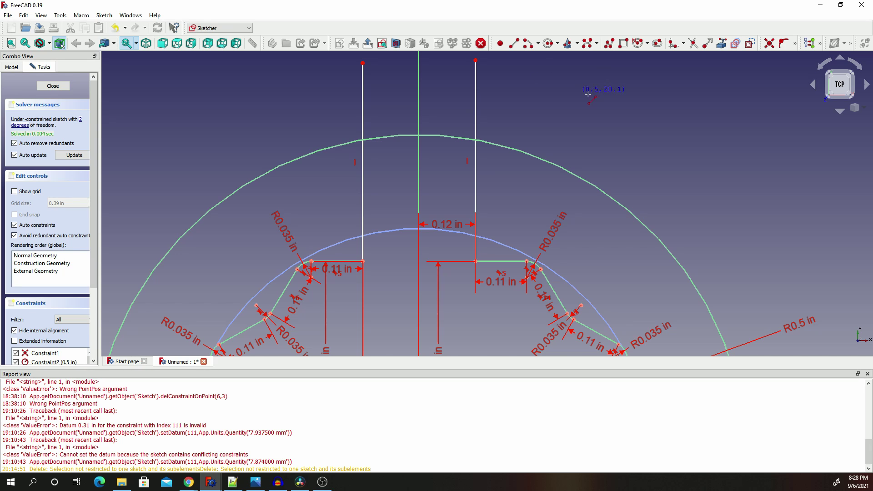
left_click(694, 43)
left_click(445, 140)
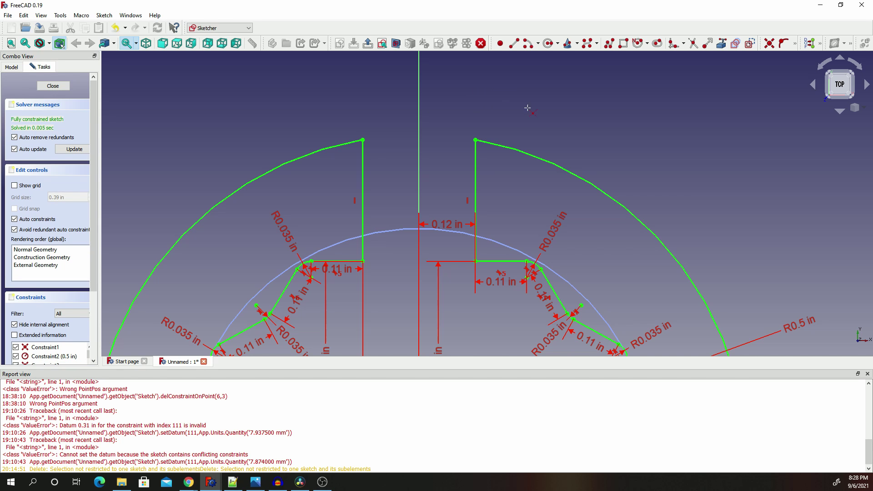
scroll(552, 128, "down", 5)
scroll(569, 206, "up", 3)
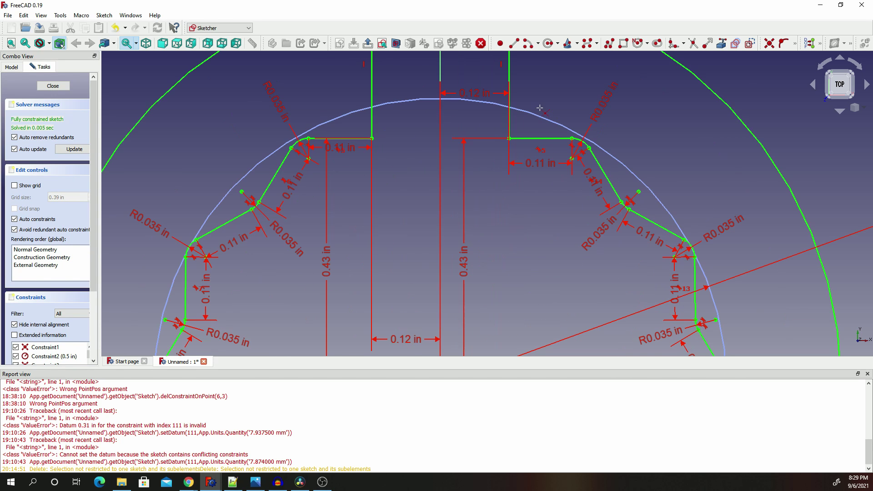
scroll(592, 254, "down", 6)
scroll(544, 282, "up", 8)
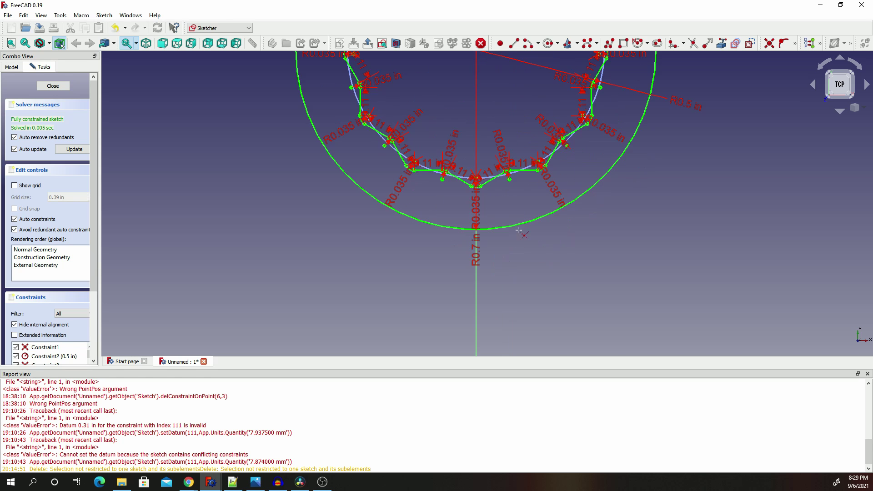
scroll(549, 156, "down", 5)
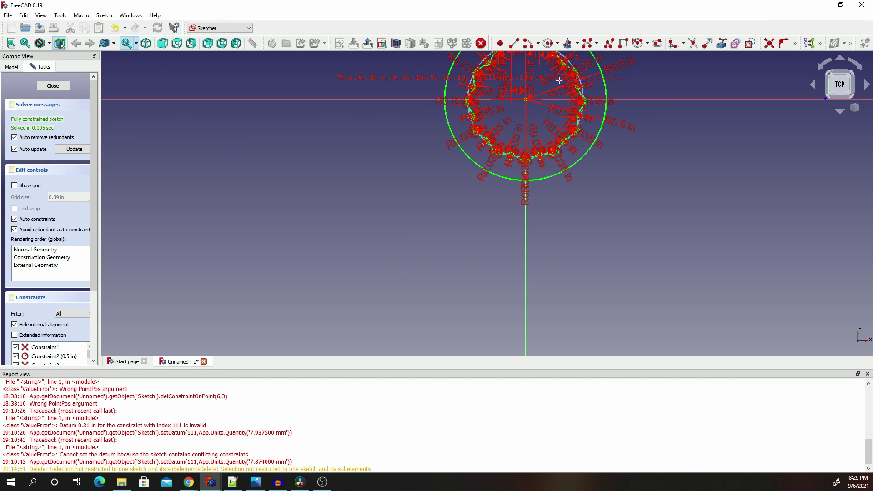
scroll(559, 80, "down", 4)
scroll(552, 150, "up", 3)
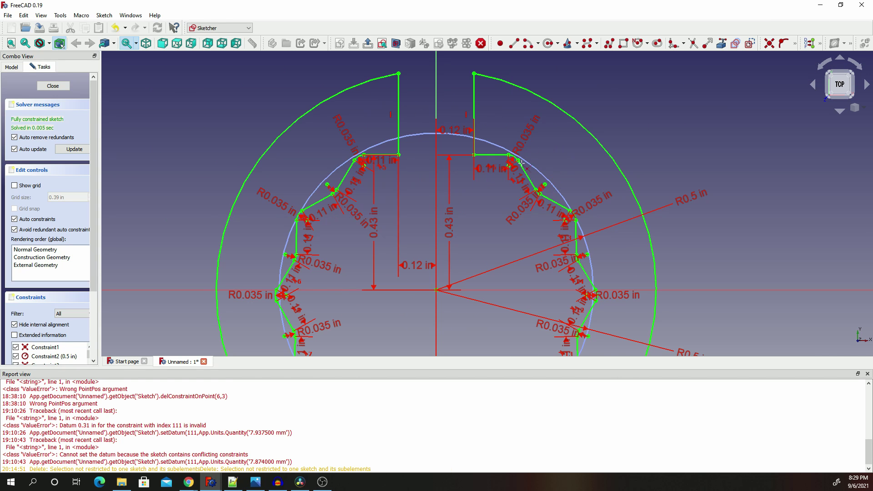
scroll(425, 129, "down", 3)
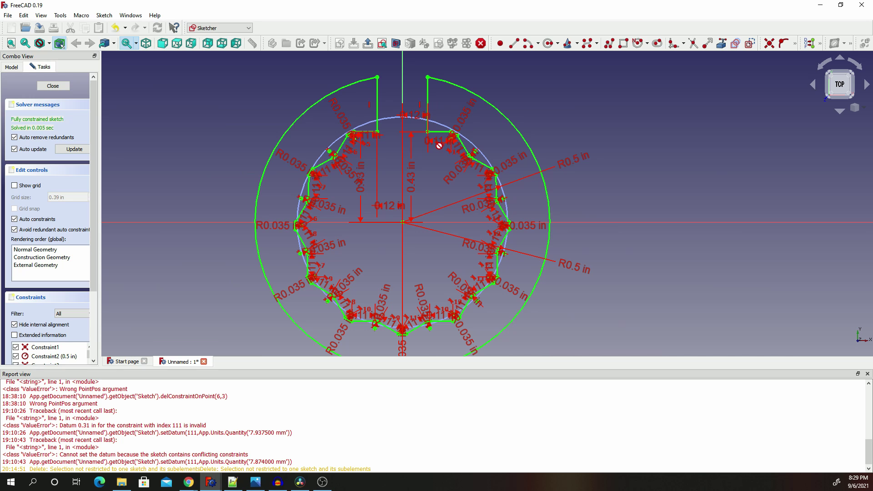
scroll(421, 136, "down", 3)
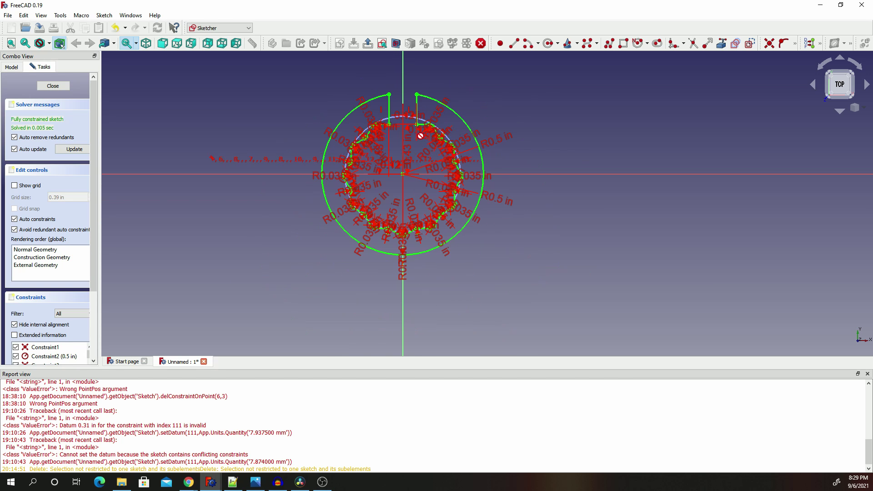
scroll(410, 304, "down", 2)
scroll(418, 268, "up", 8)
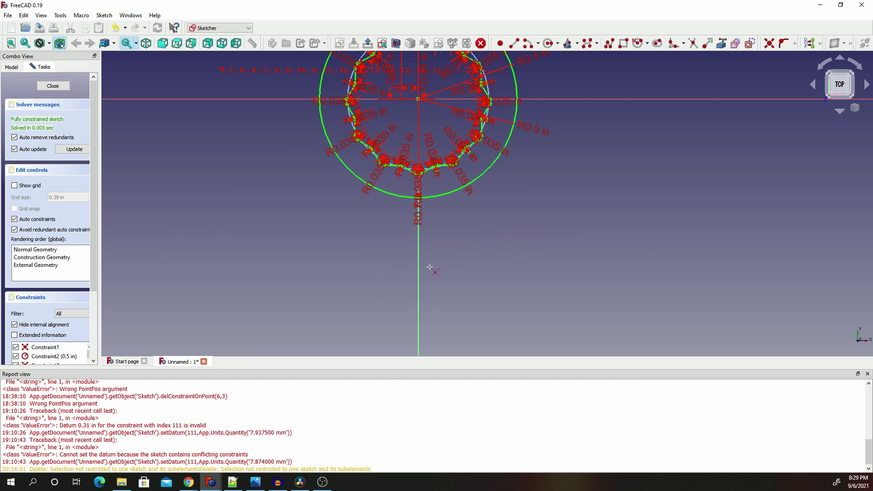
scroll(413, 191, "down", 6)
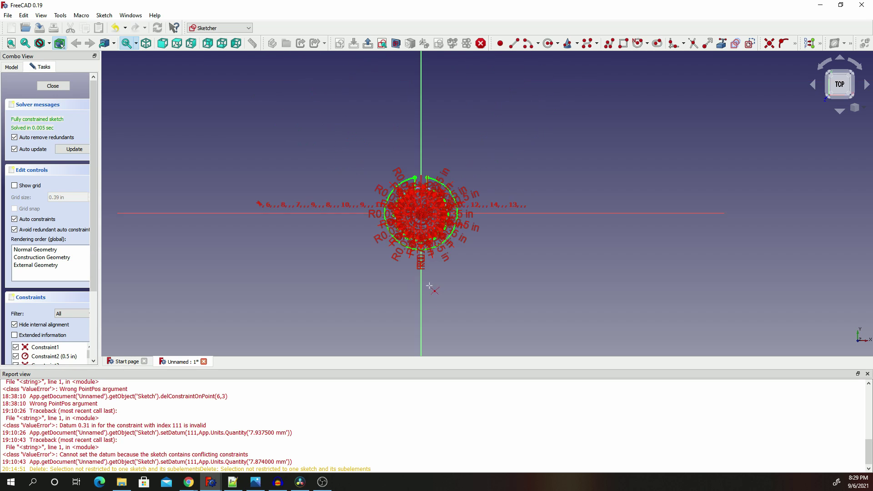
scroll(427, 273, "up", 2)
scroll(427, 273, "up", 2)
scroll(427, 273, "down", 3)
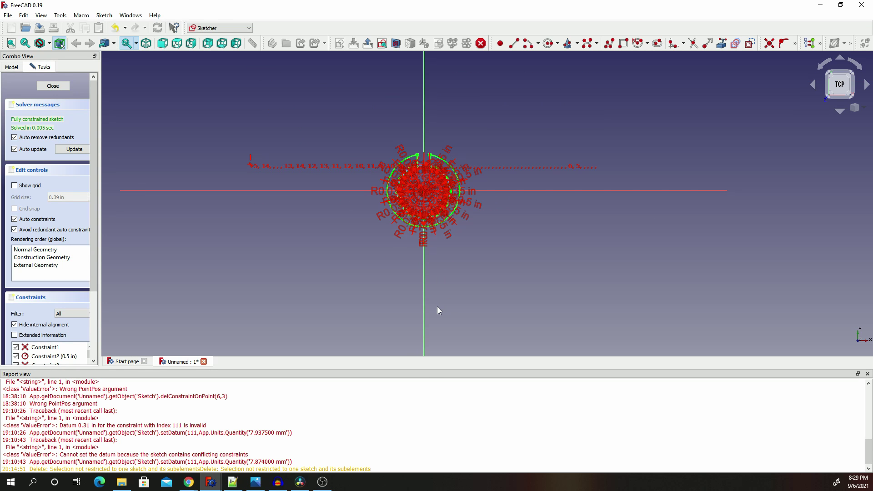
mouse_move(437, 307)
middle_mouse_down()
mouse_move(454, 268)
mouse_move(524, 246)
middle_mouse_up()
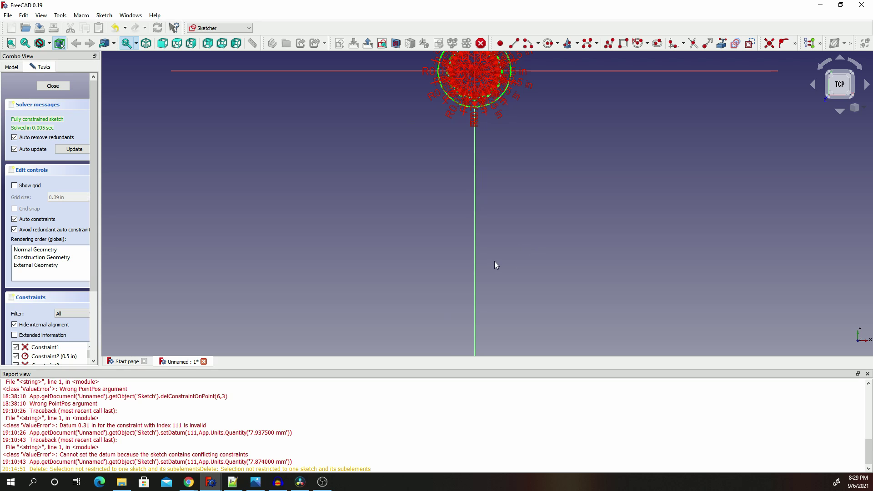
scroll(497, 262, "down", 2)
scroll(500, 261, "up", 3)
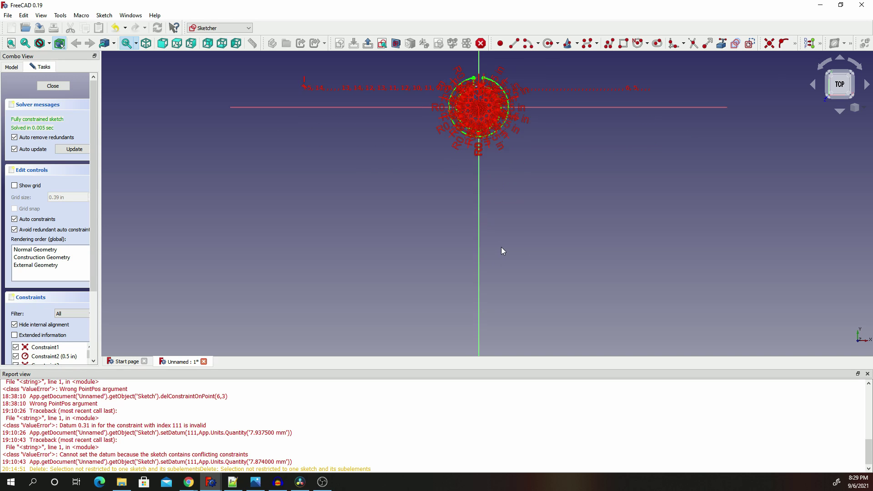
- Draw a circle centred on the vertical axis below the ring and pick it for a radius constraint
left_click(551, 46)
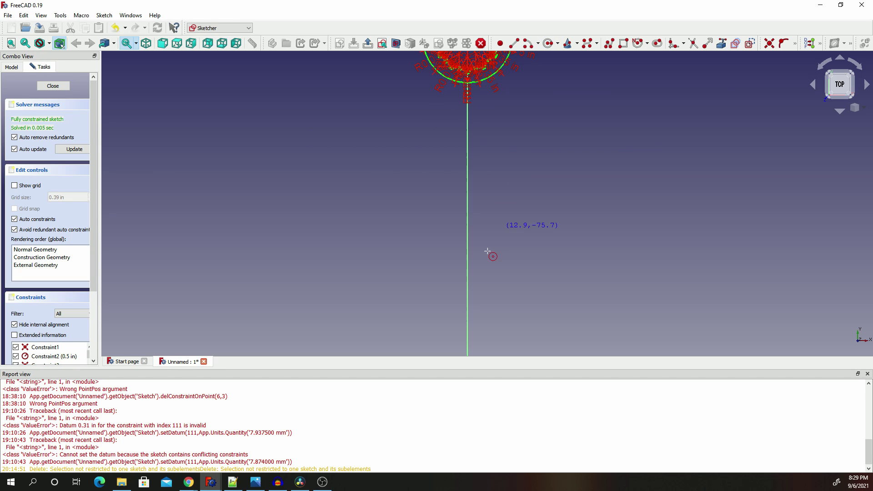
left_click(467, 262)
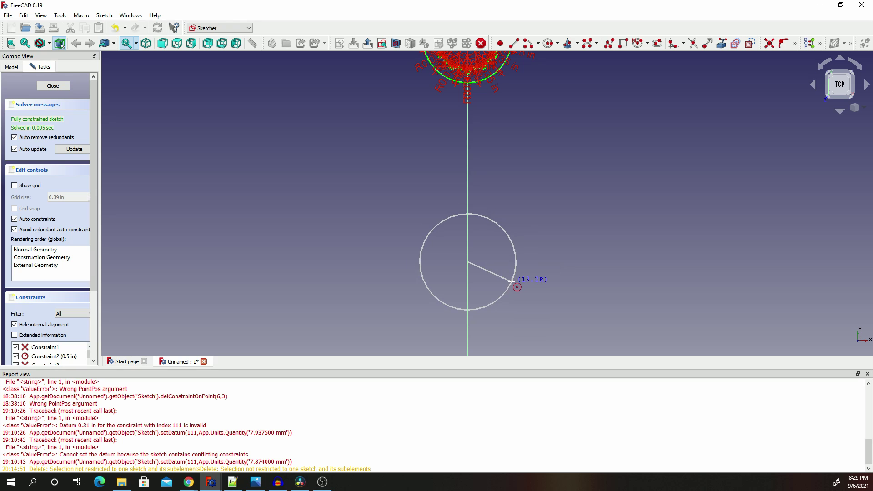
left_click(512, 281)
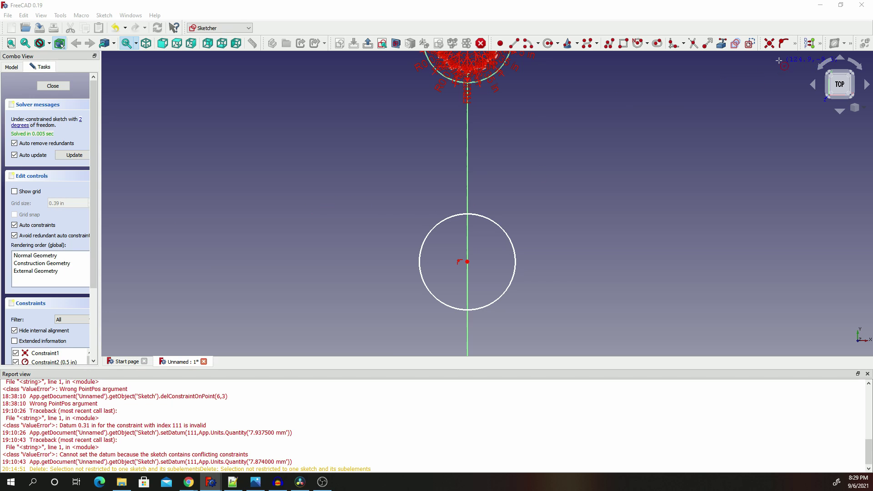
left_click(796, 44)
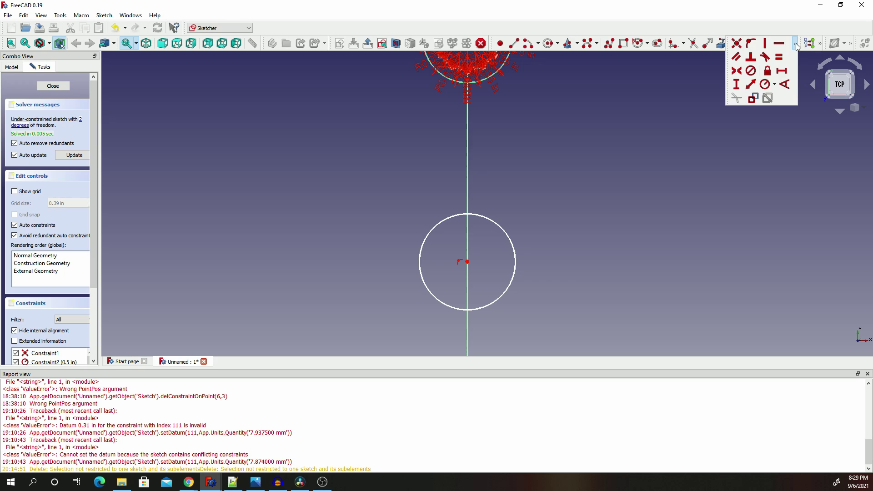
left_click(769, 87)
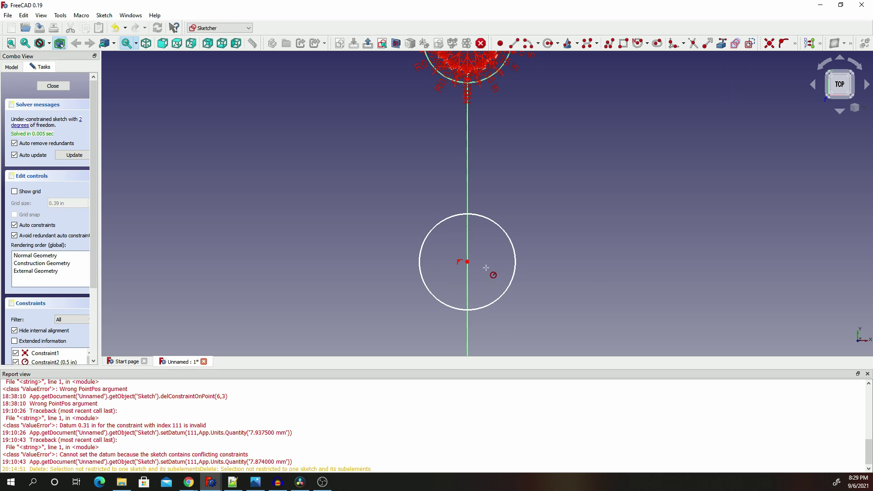
left_click(516, 260)
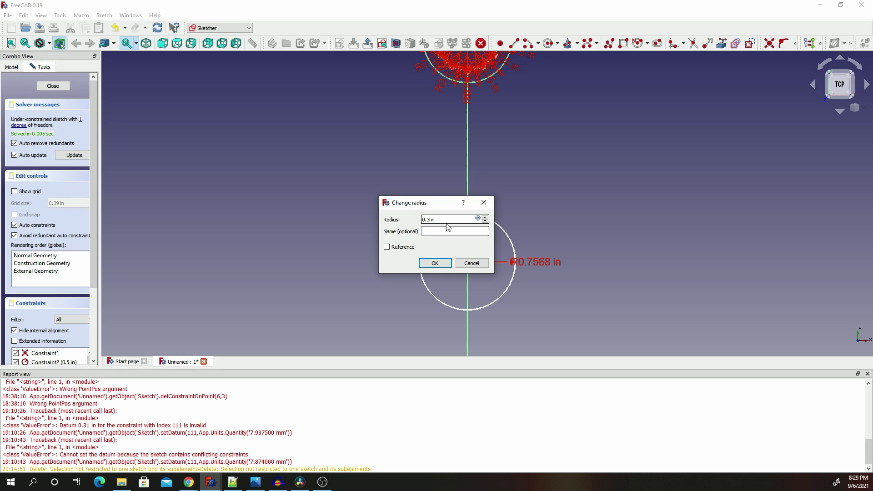
- Confirm the lower circle's 0.3125 in radius and recentre the view on the ring
left_click(436, 262)
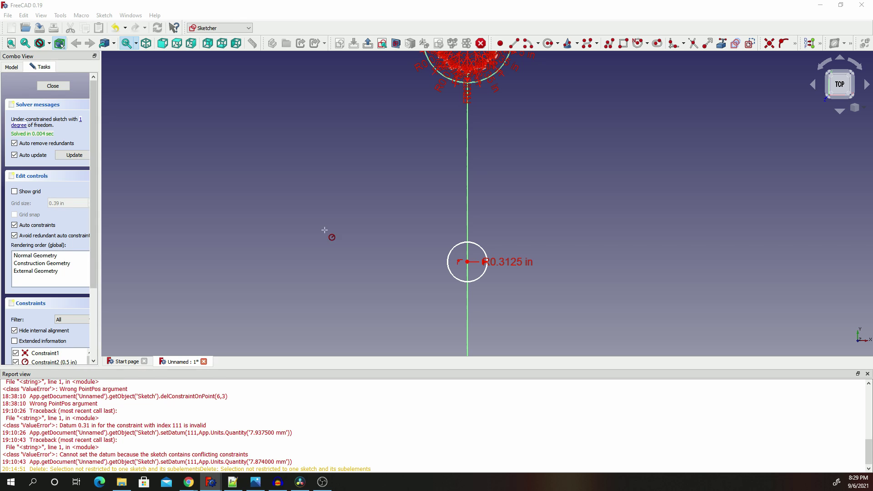
scroll(493, 78, "up", 5)
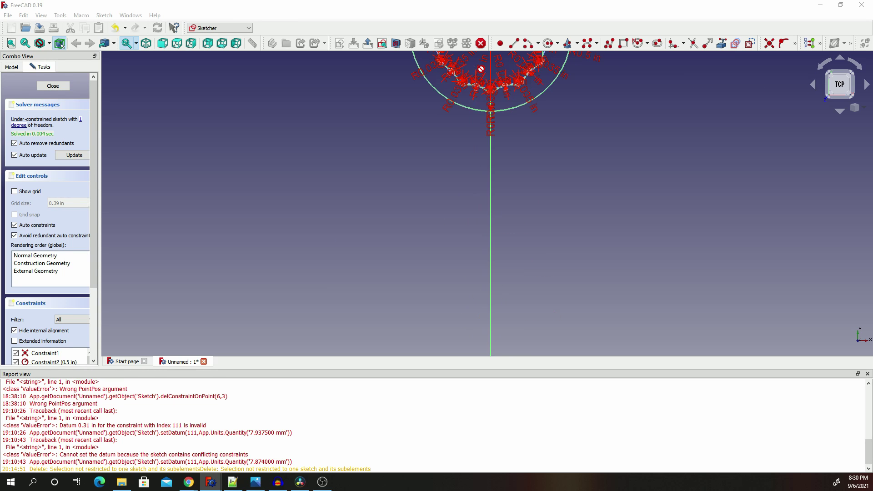
scroll(536, 110, "down", 4)
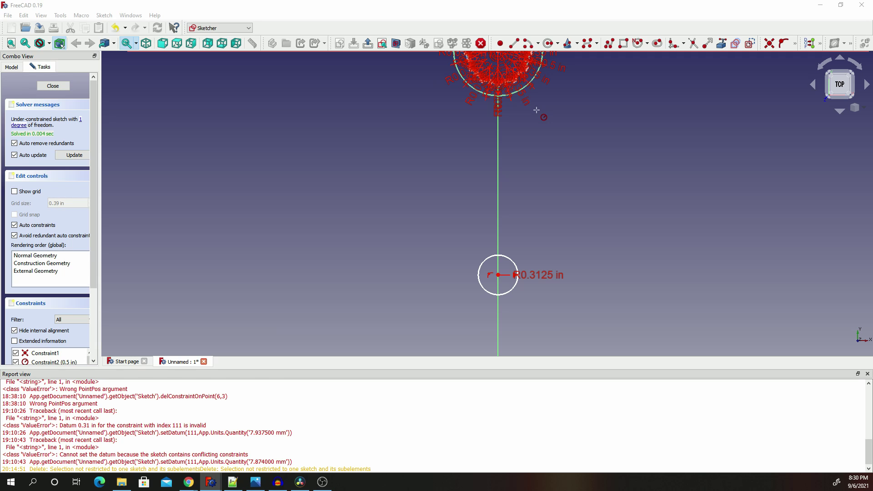
right_click(605, 139)
left_click(582, 121)
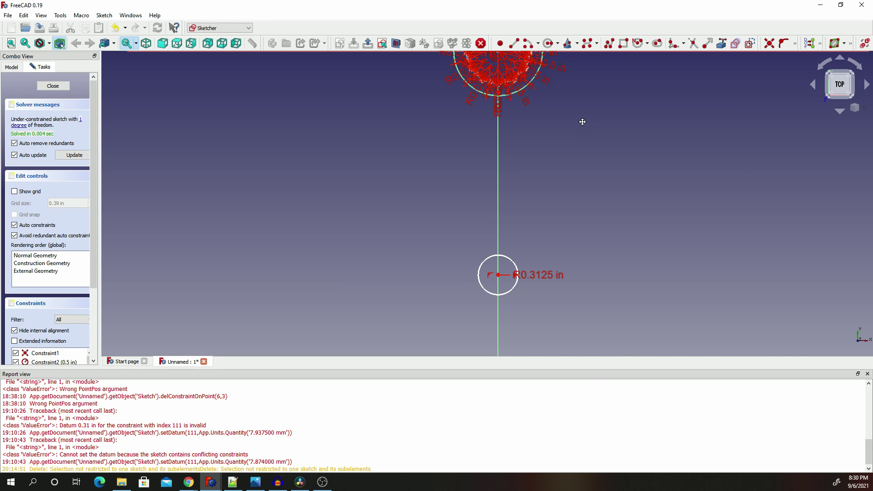
middle_click_drag(582, 121, 569, 205)
scroll(477, 153, "up", 3)
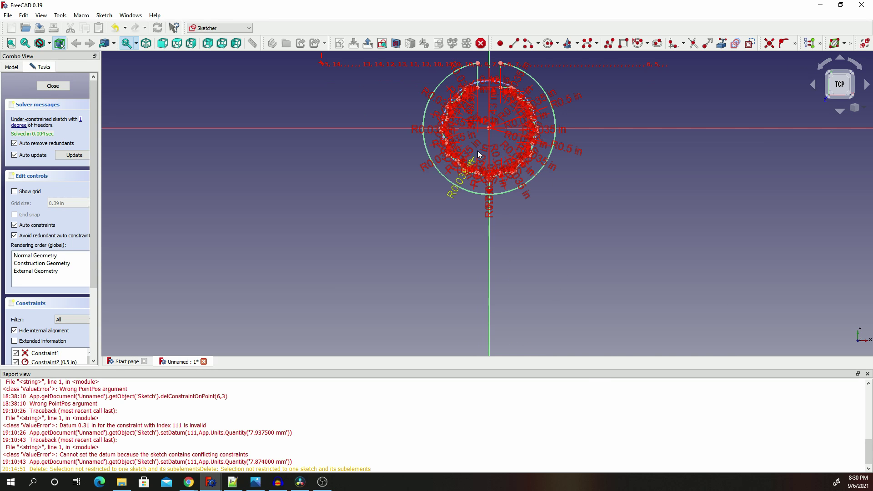
left_click(794, 49)
scroll(490, 285, "down", 5)
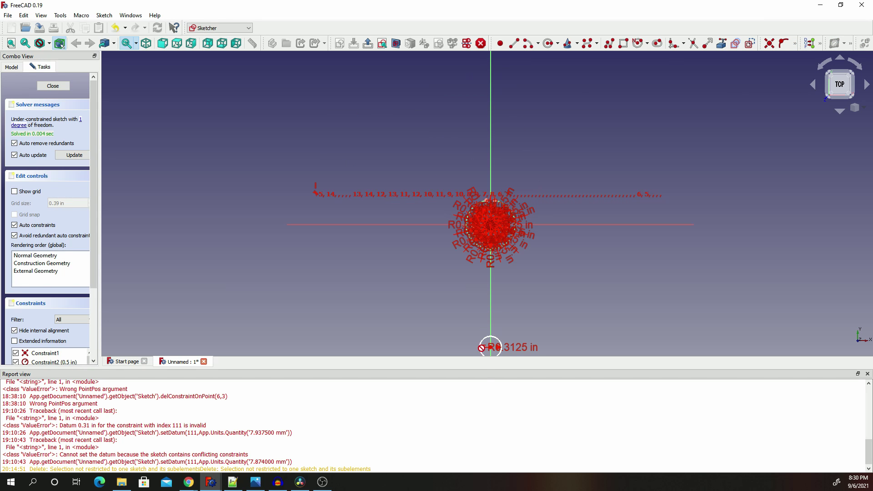
scroll(490, 348, "up", 4)
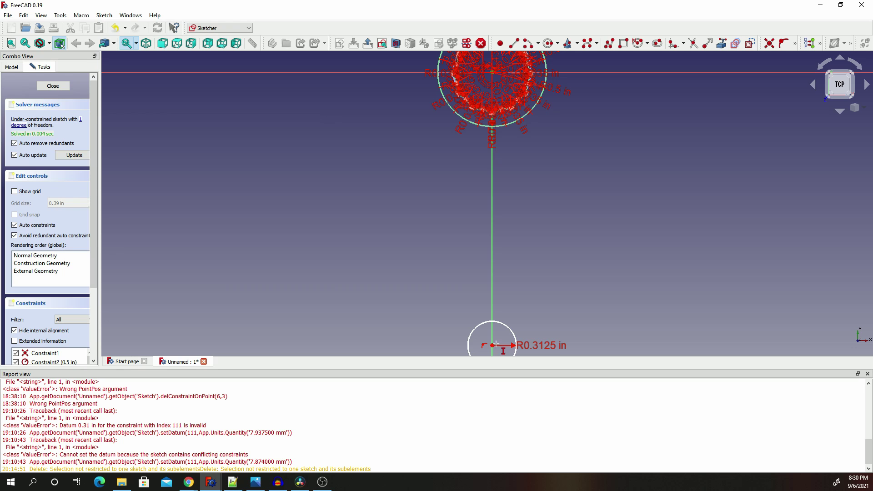
- Set the small circle's centre 4.625 in vertically from the ring's centre
left_click(492, 346)
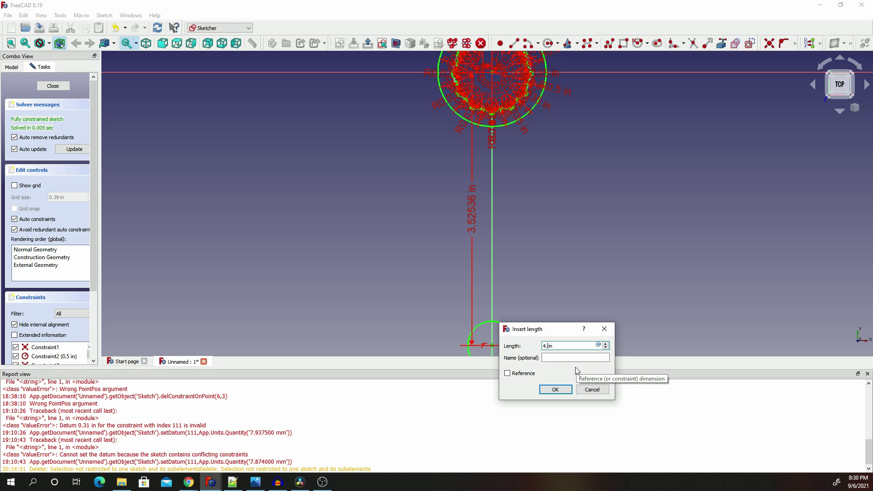
left_click(568, 391)
scroll(556, 251, "down", 3)
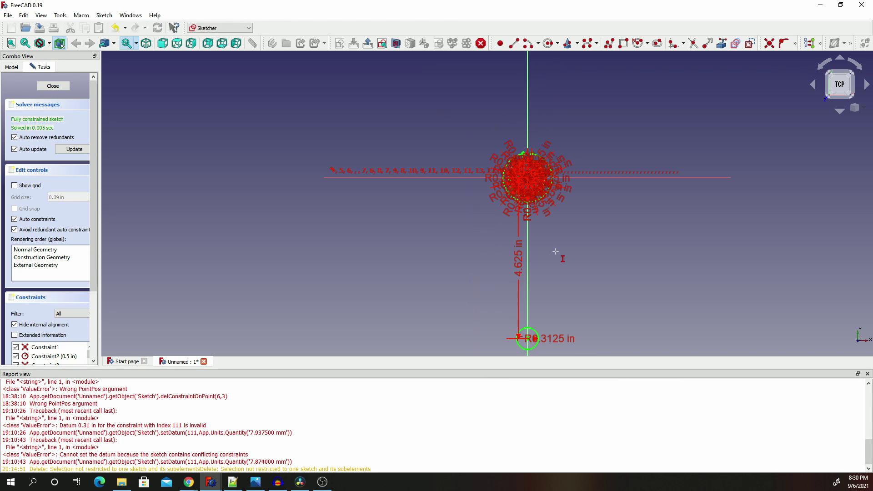
scroll(556, 251, "down", 1)
scroll(555, 252, "up", 4)
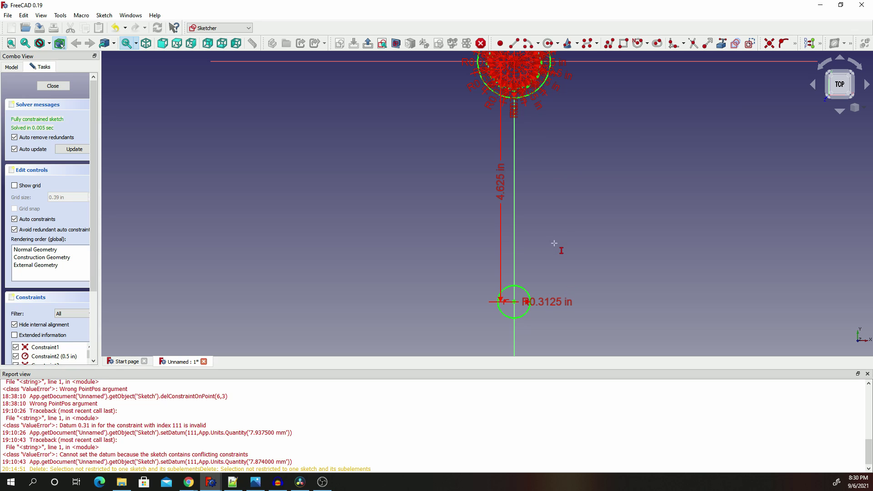
scroll(556, 241, "down", 1)
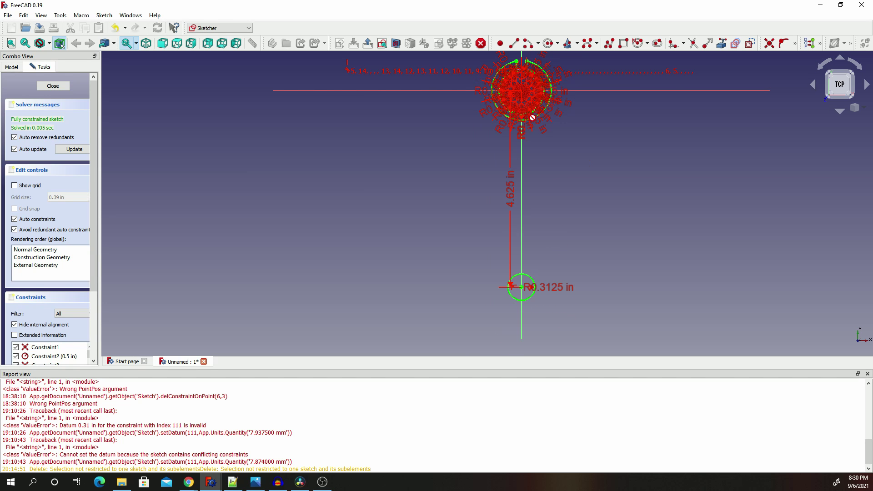
scroll(532, 117, "up", 2)
scroll(546, 124, "down", 3)
scroll(532, 144, "up", 3)
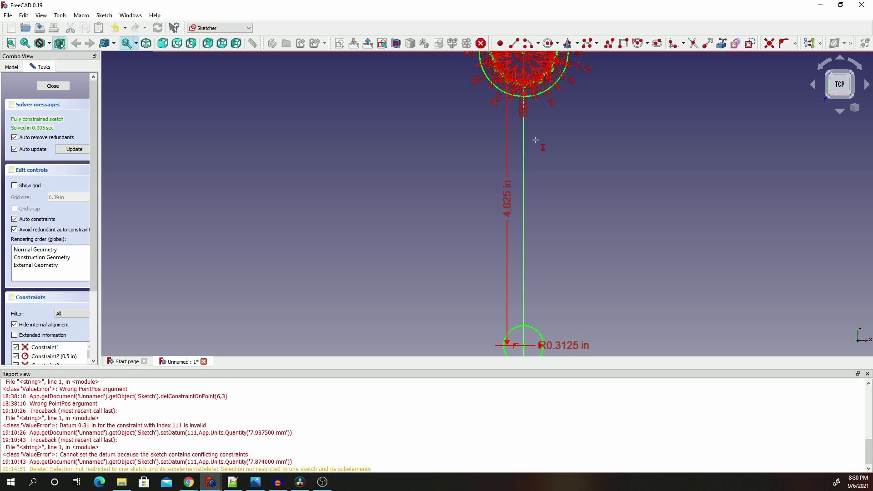
- Draw the left vertical slot line from beside the small circle up toward the ring
left_click(514, 44)
left_click(488, 352)
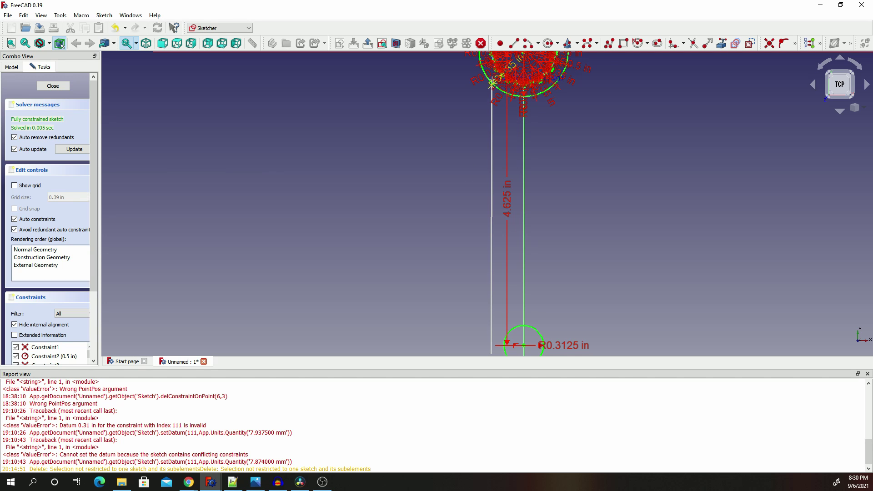
scroll(490, 78, "up", 5)
scroll(497, 82, "up", 3)
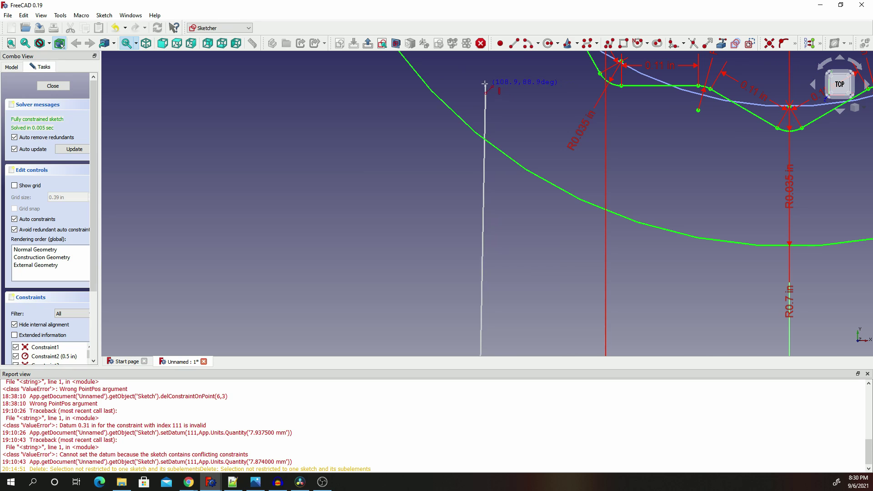
left_click(434, 64)
scroll(456, 111, "down", 10)
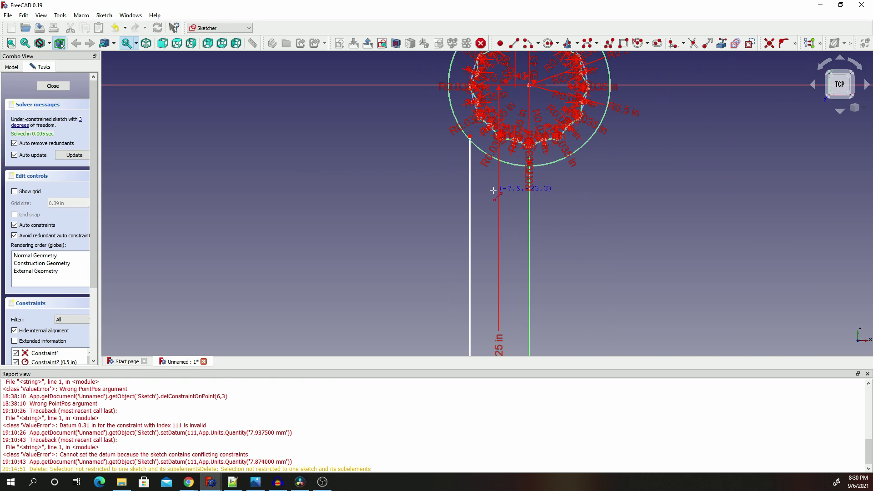
scroll(519, 326, "up", 5)
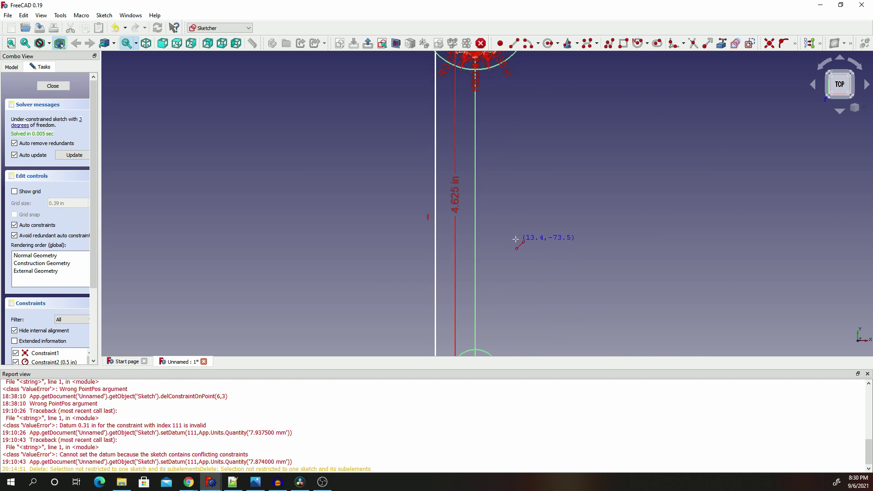
scroll(505, 230, "down", 5)
scroll(505, 274, "up", 5)
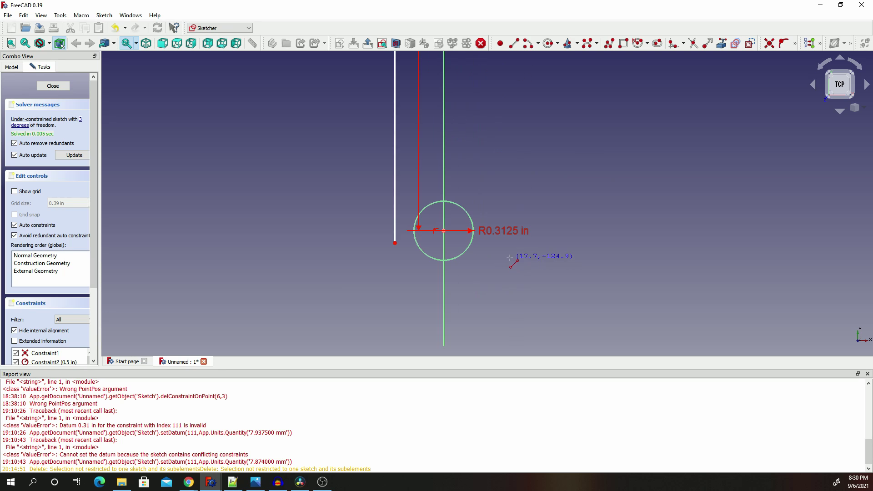
- Start a right-hand line beside the circle, then cancel the unfinished attempt
left_click(482, 252)
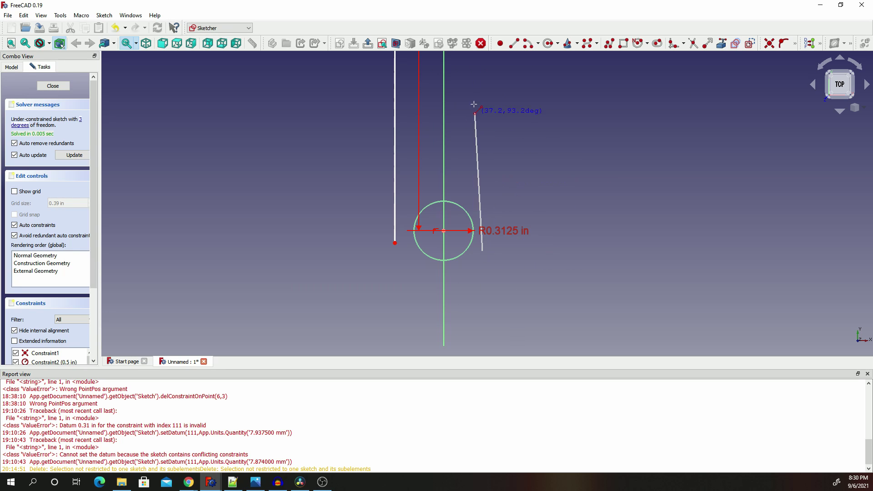
scroll(476, 51, "up", 1)
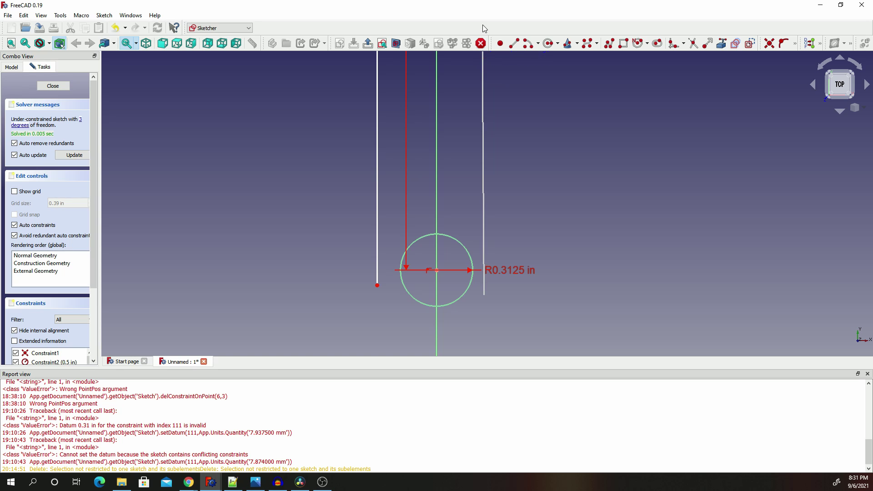
scroll(495, 81, "down", 2)
scroll(493, 80, "up", 3)
scroll(464, 107, "up", 3)
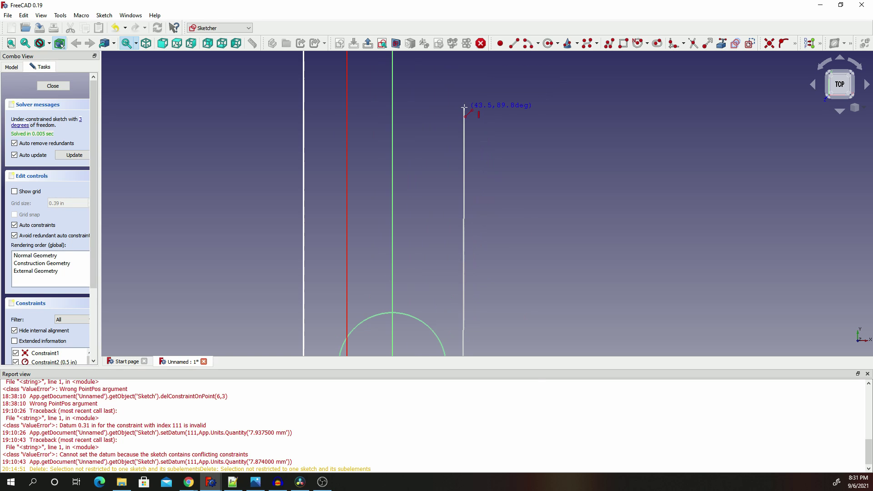
scroll(427, 81, "down", 6)
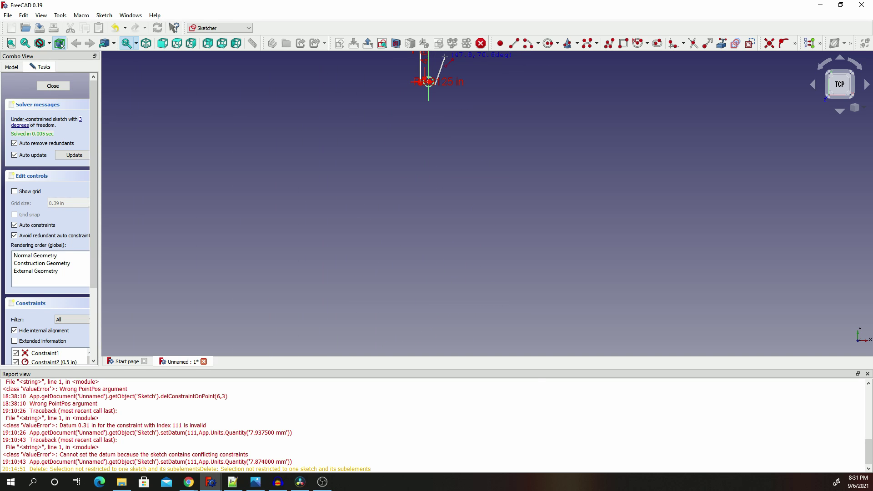
middle_click_drag(432, 55, 447, 207)
right_click(447, 208)
left_click(500, 188)
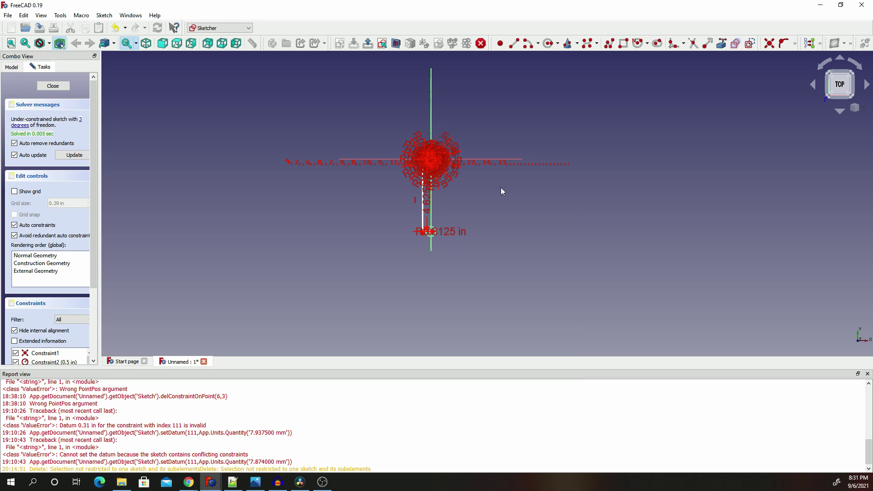
scroll(418, 195, "up", 5)
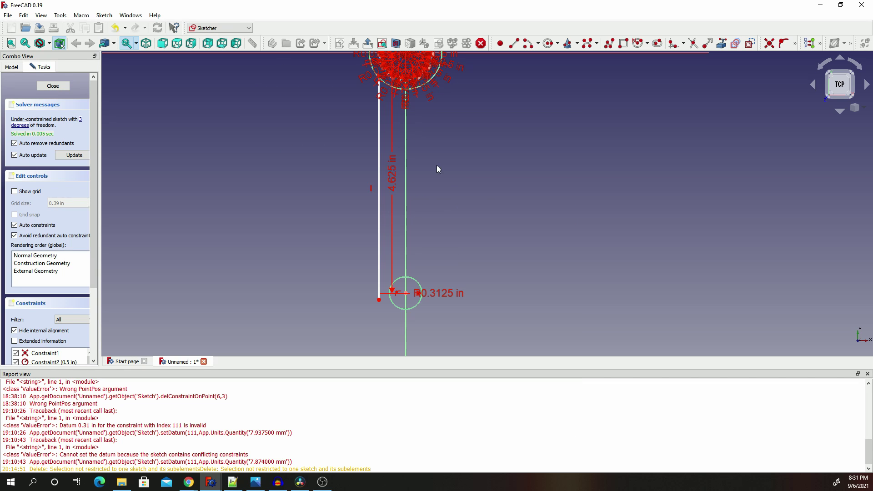
- Draw the right vertical slot line from beside the small circle up toward the ring
left_click(514, 43)
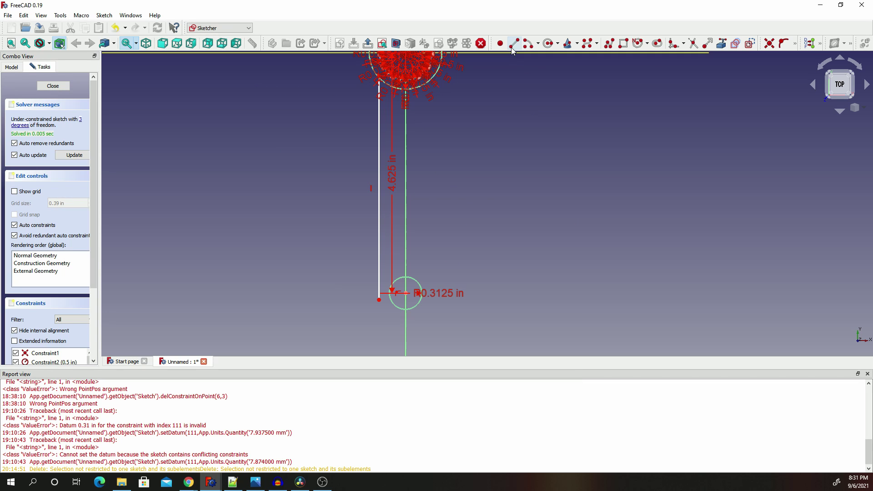
left_click(429, 311)
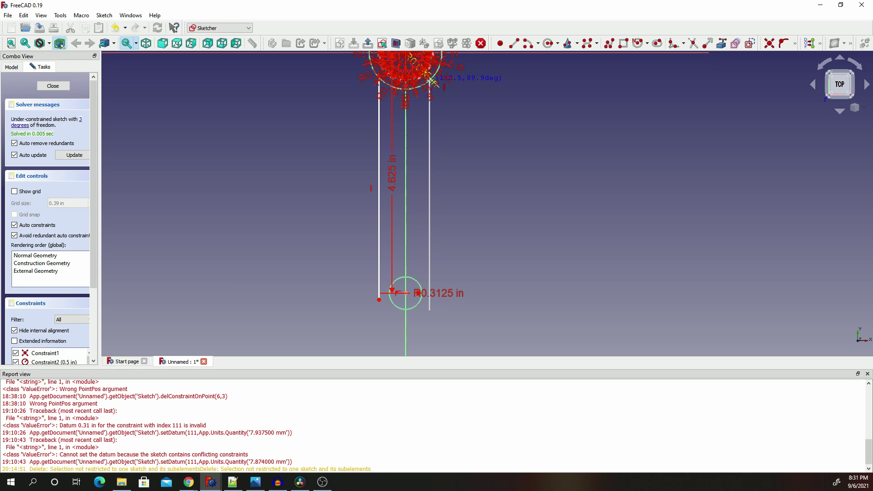
scroll(431, 79, "up", 5)
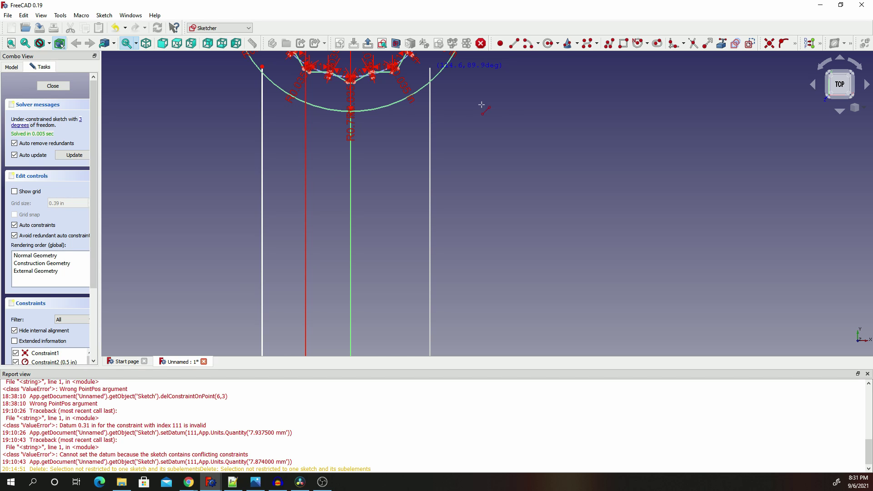
scroll(479, 127, "down", 5)
left_click(468, 313)
scroll(473, 311, "up", 5)
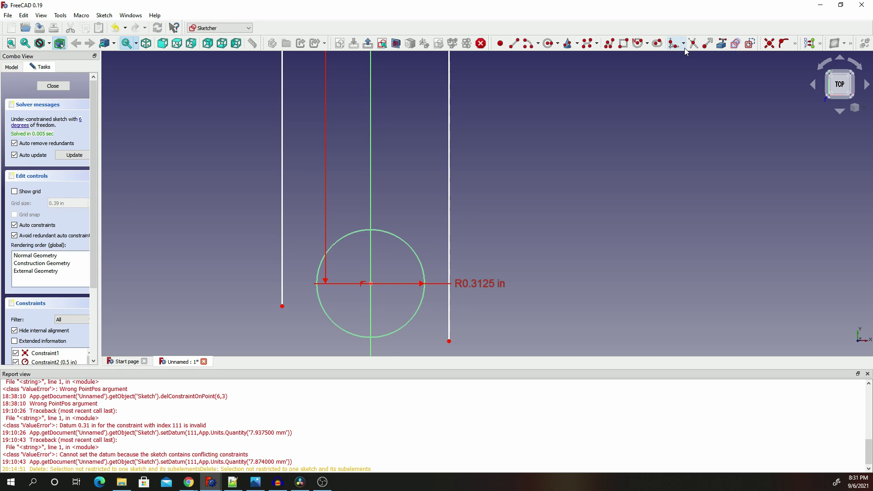
- Make both handle lines tangent to the small circle and trim the right line's tail below it
left_click(796, 44)
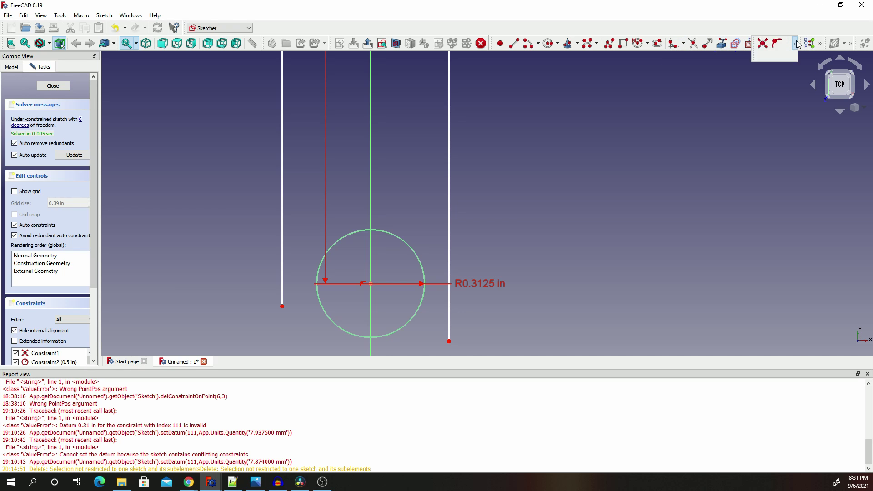
left_click(764, 57)
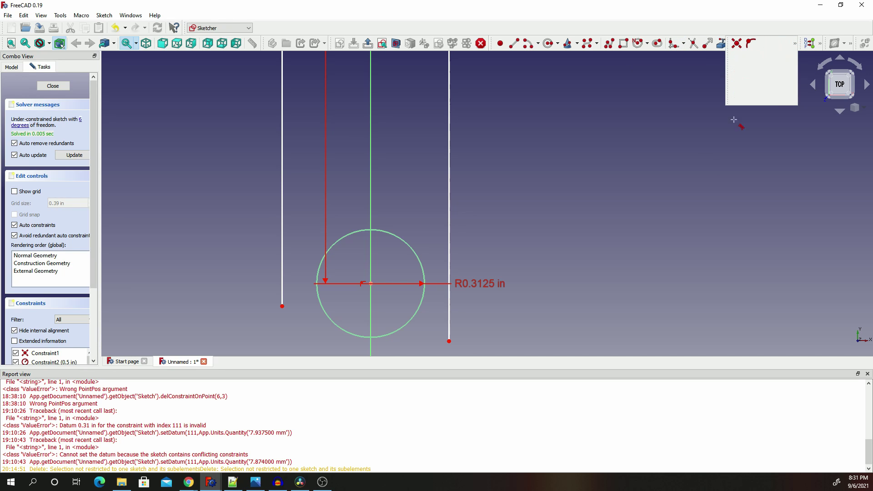
left_click(328, 318)
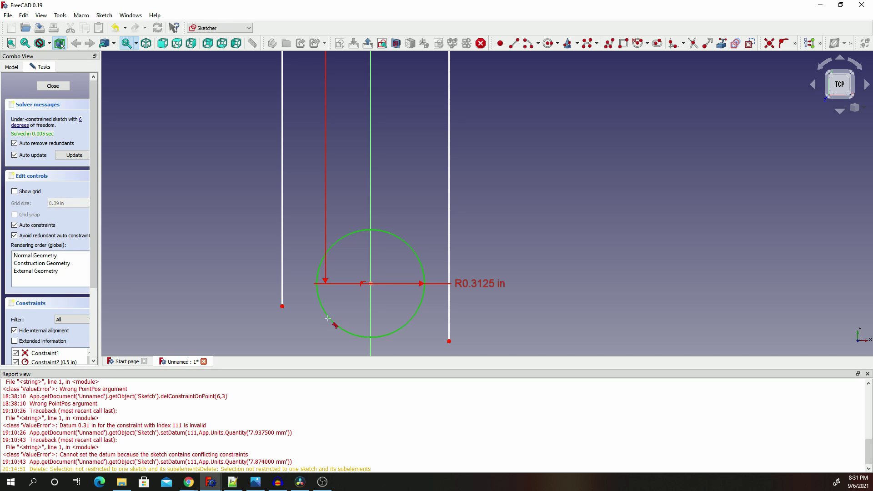
left_click(282, 281)
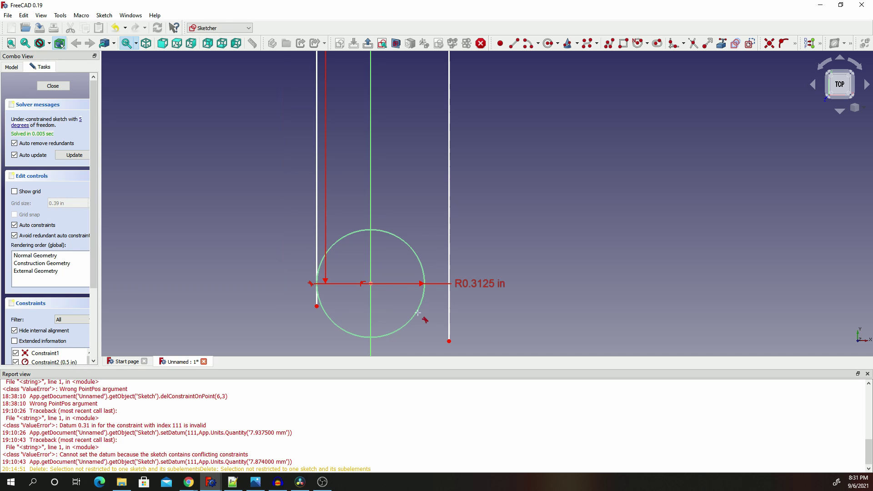
left_click(425, 296)
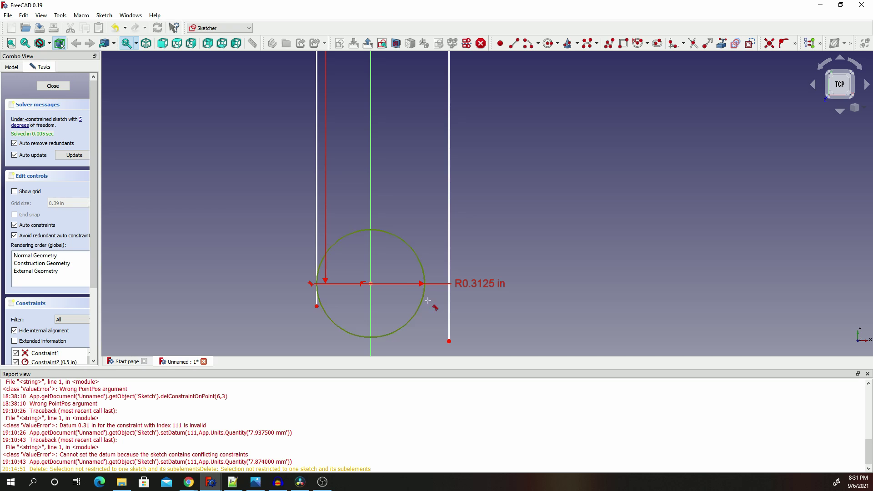
left_click(450, 310)
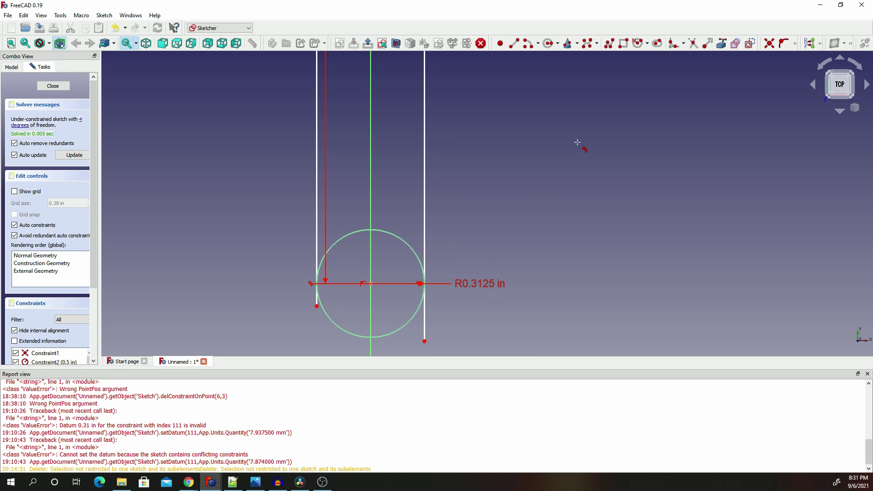
left_click(692, 43)
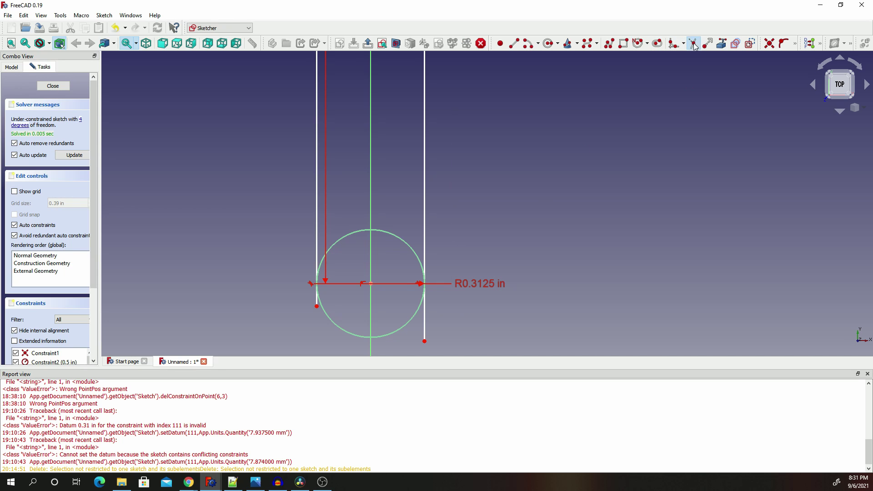
left_click(426, 328)
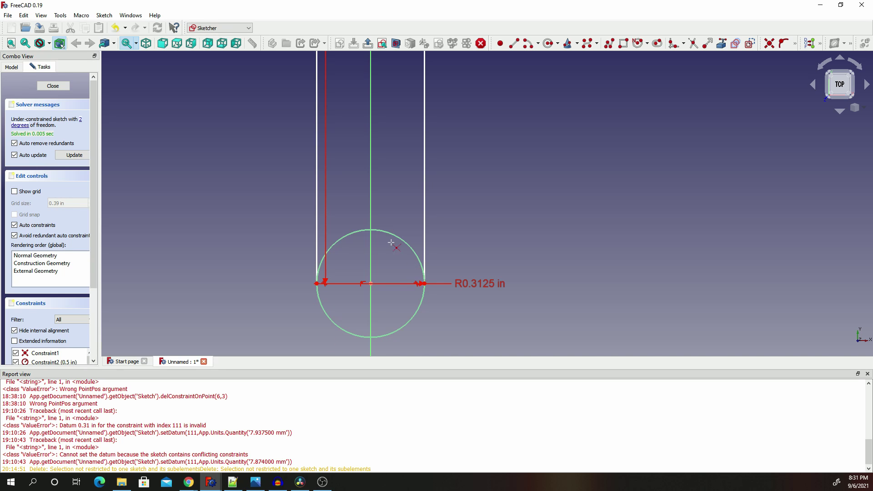
scroll(348, 139, "down", 7)
scroll(321, 86, "up", 10)
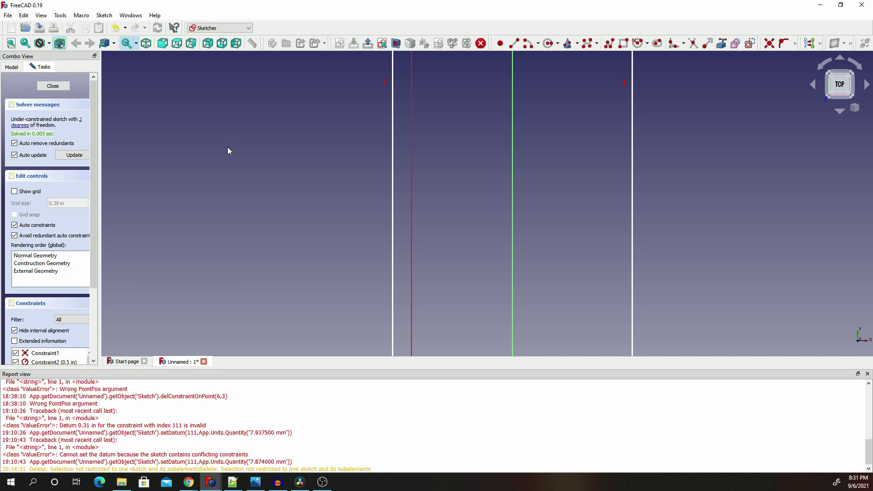
middle_click_drag(509, 145, 460, 174)
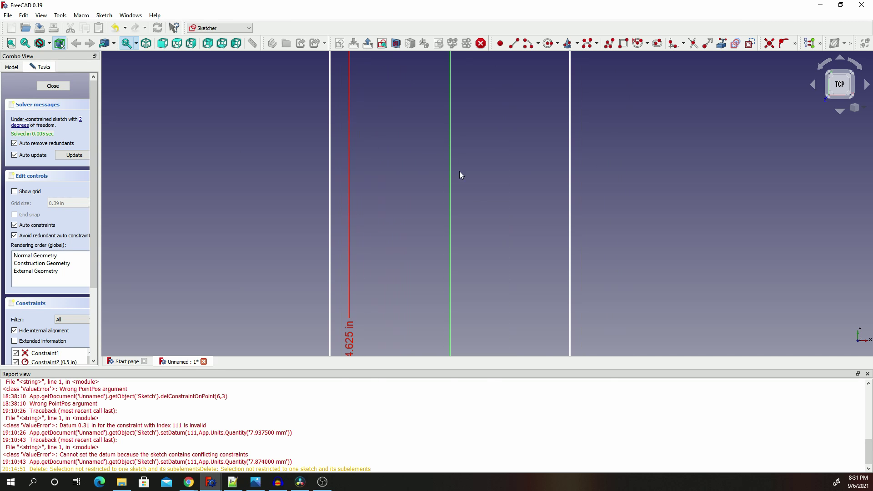
mouse_move(395, 111)
middle_mouse_down()
mouse_move(389, 171)
mouse_move(526, 296)
mouse_move(459, 249)
mouse_move(409, 230)
mouse_move(571, 312)
mouse_move(563, 294)
mouse_move(481, 328)
mouse_move(419, 339)
mouse_move(438, 296)
mouse_move(545, 337)
mouse_move(583, 288)
mouse_move(695, 197)
mouse_move(696, 170)
mouse_move(674, 292)
mouse_move(662, 301)
mouse_move(732, 317)
mouse_move(741, 259)
mouse_move(777, 244)
middle_mouse_up()
- Close the report panel and orbit the sketch in isometric to inspect the slot lines
right_click(777, 244)
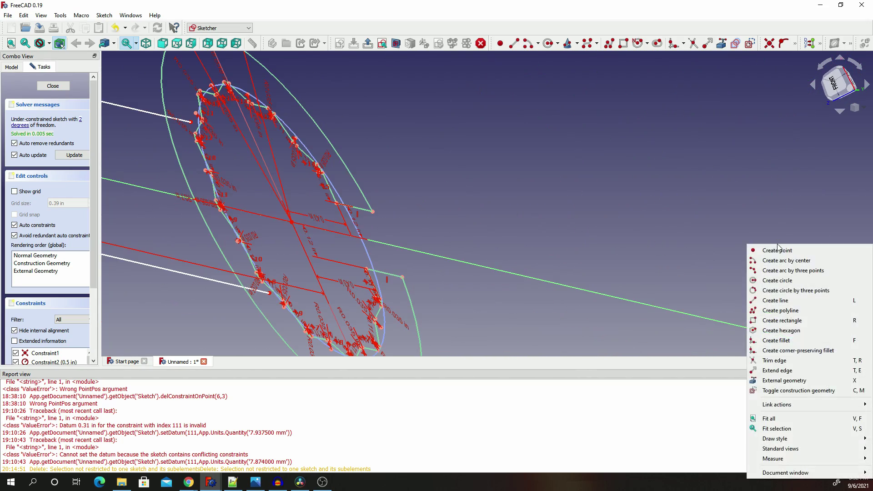
left_click(732, 233)
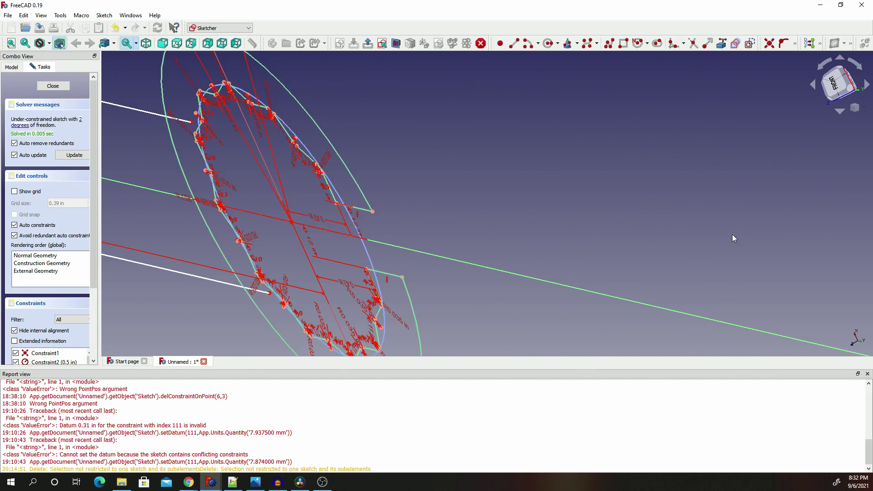
left_click(866, 373)
scroll(382, 318, "down", 5)
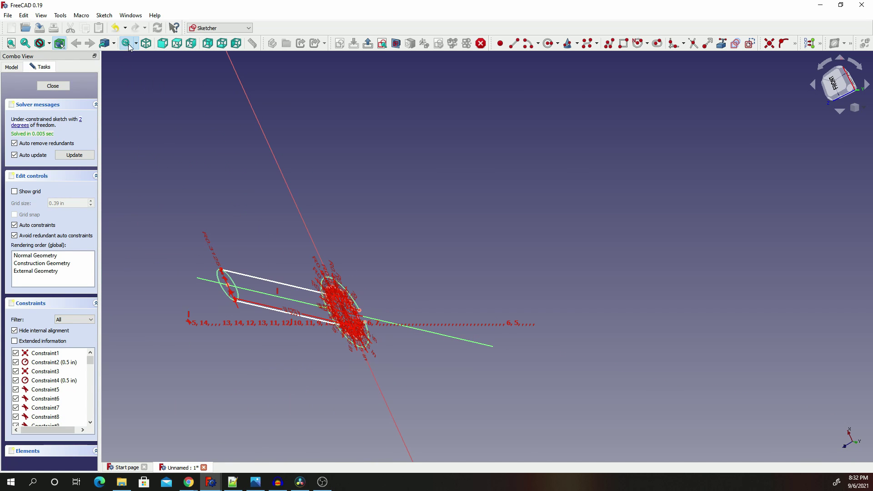
left_click(146, 43)
scroll(460, 132, "up", 3)
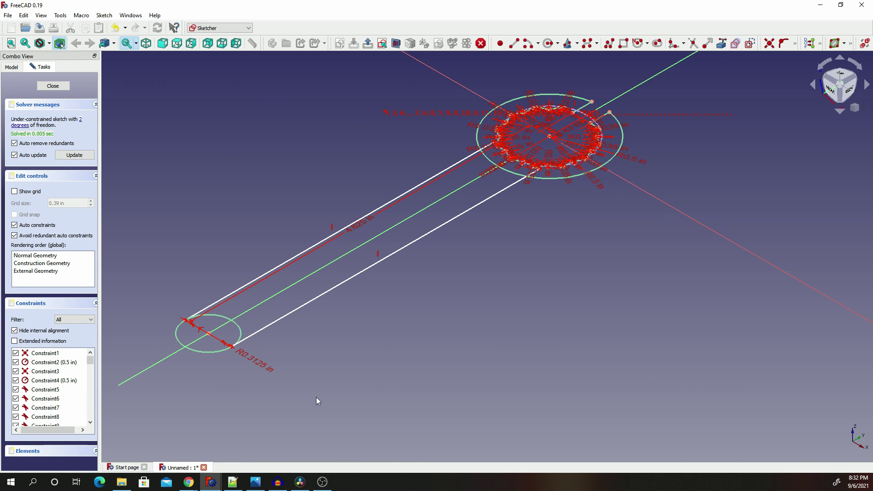
mouse_move(206, 407)
middle_mouse_down()
mouse_move(383, 408)
mouse_move(408, 422)
mouse_move(380, 450)
mouse_move(346, 374)
middle_mouse_up()
scroll(200, 177, "up", 3)
scroll(652, 197, "down", 5)
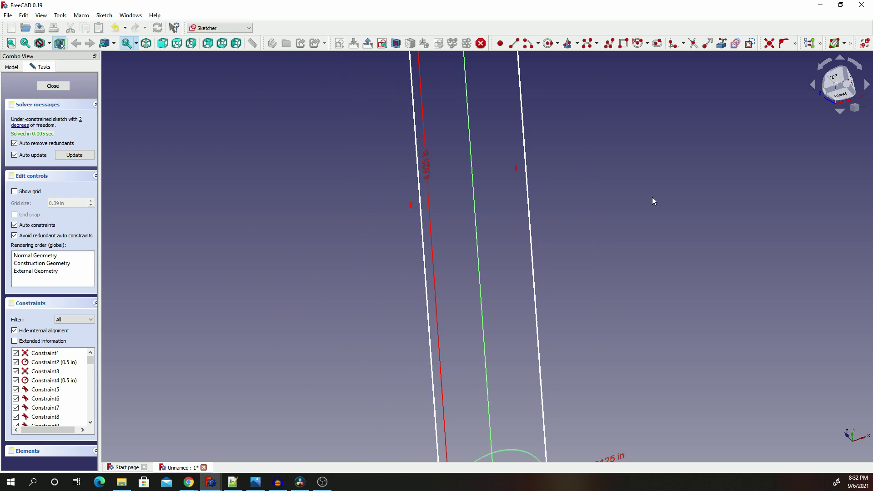
middle_click_drag(729, 188, 689, 331)
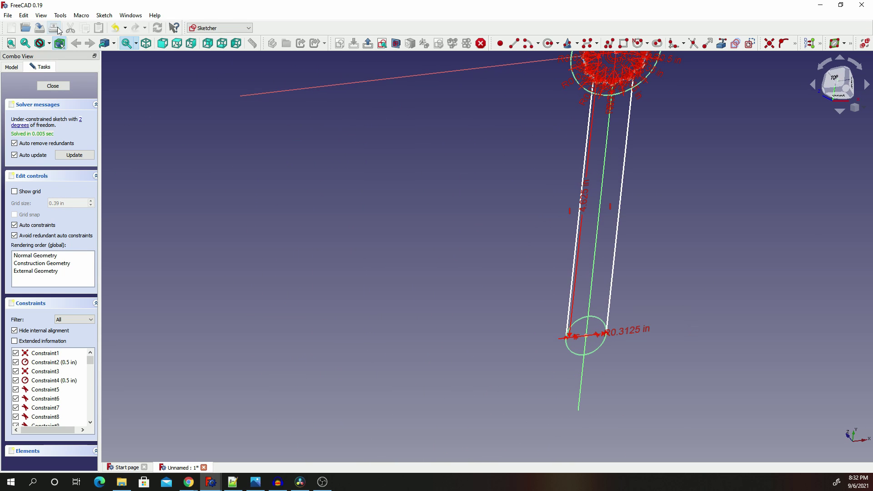
- Return to the top view and bring the small circle at the handle's end into view
left_click(146, 44)
left_click(162, 44)
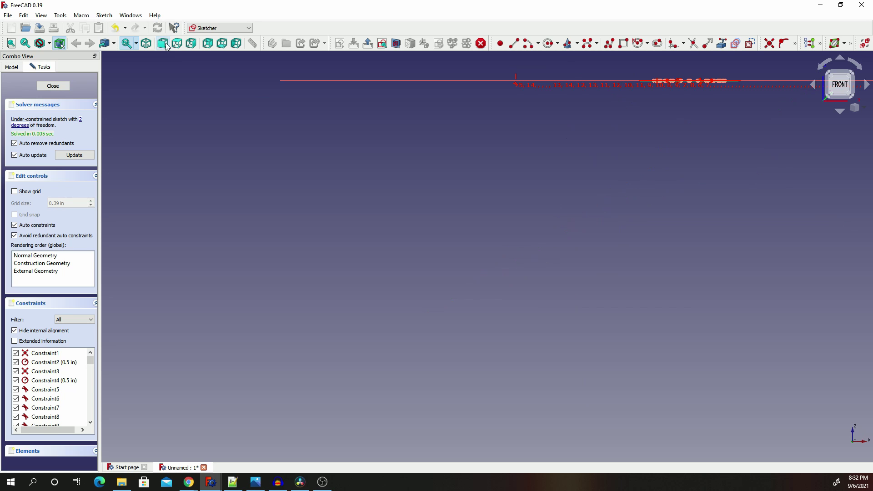
left_click(177, 44)
scroll(694, 127, "up", 5)
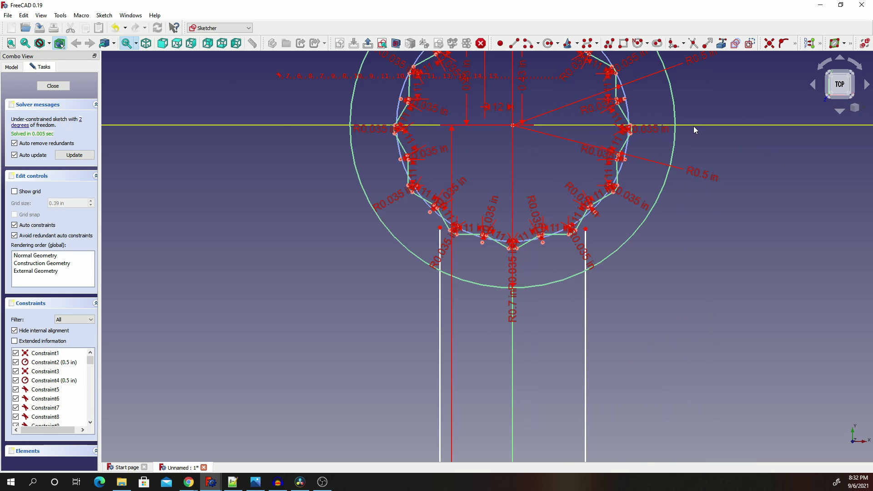
scroll(598, 329, "up", 3)
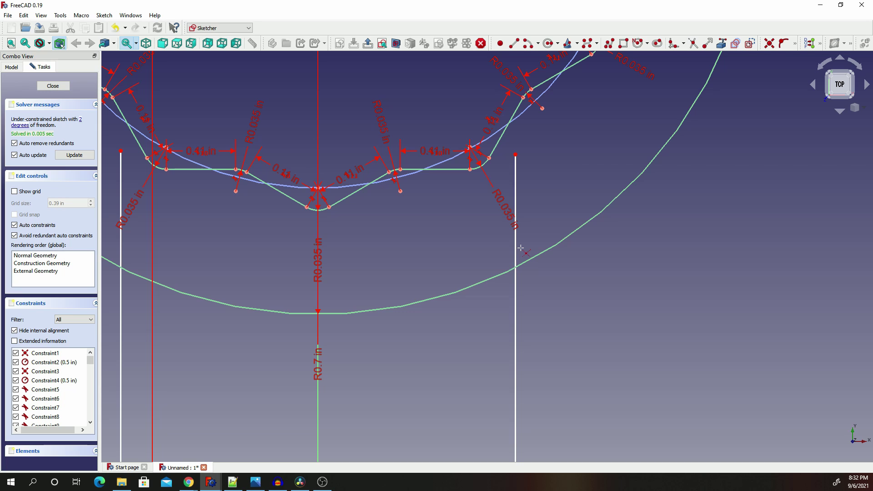
scroll(342, 296, "down", 3)
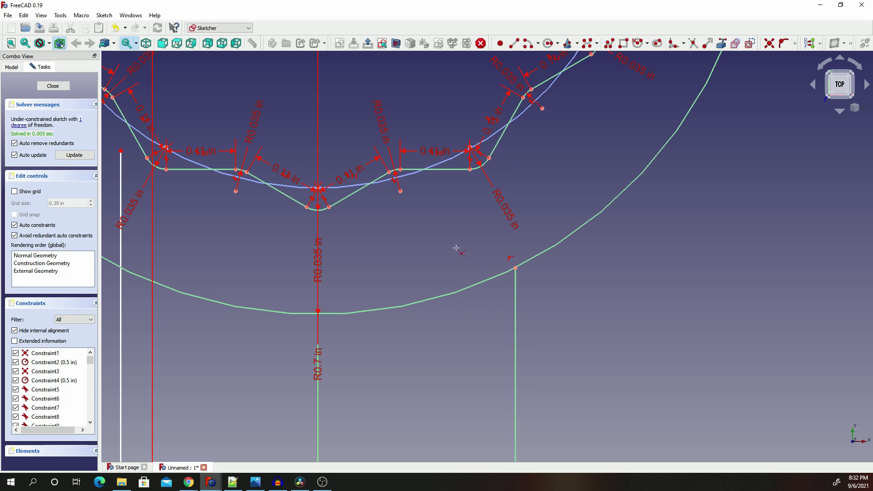
scroll(178, 241, "up", 5)
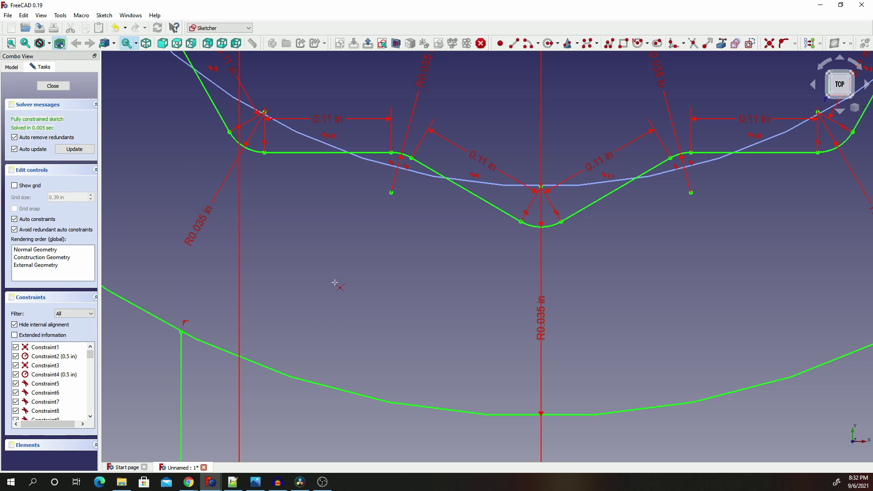
scroll(335, 283, "down", 5)
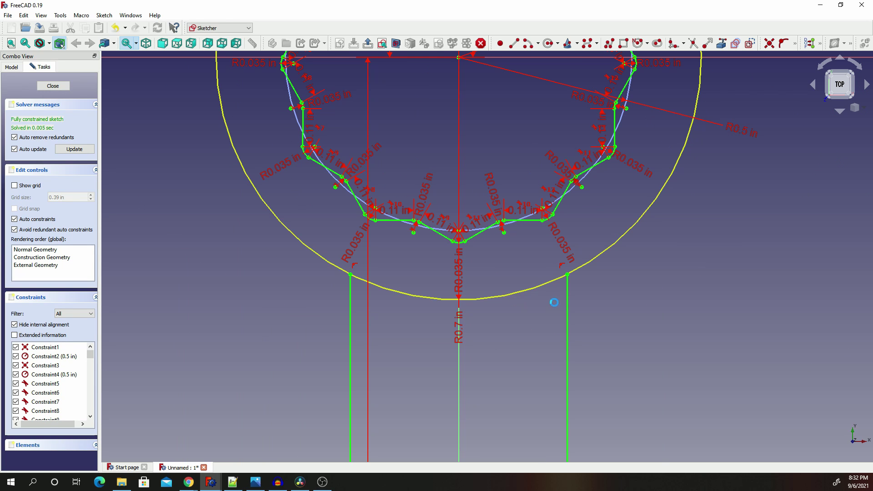
scroll(576, 302, "down", 5)
scroll(579, 418, "up", 3)
scroll(579, 418, "down", 5)
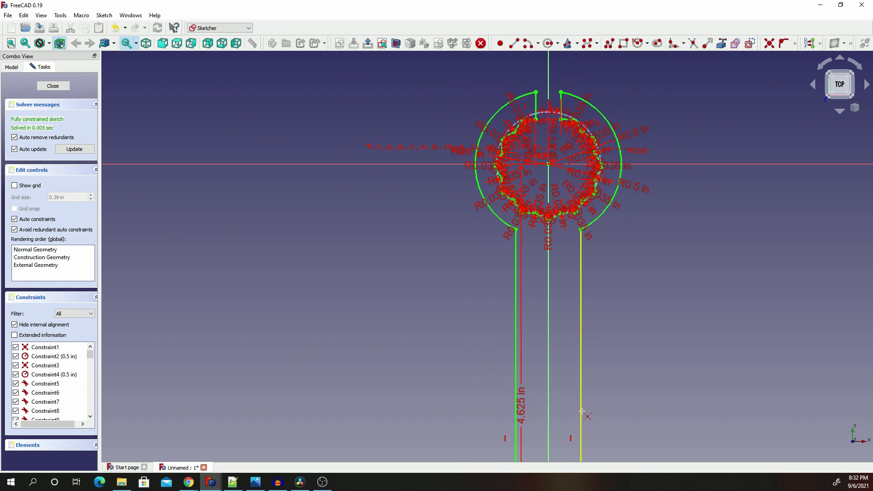
scroll(573, 339, "up", 5)
scroll(574, 338, "down", 4)
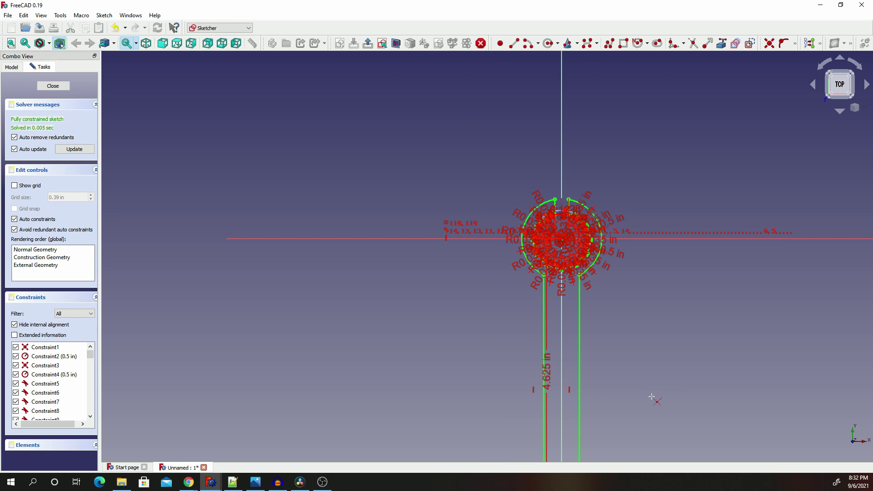
mouse_move(651, 397)
middle_mouse_down()
mouse_move(672, 233)
mouse_move(656, 206)
middle_mouse_up()
- Place two sketch points on and beside the slot-end circle
scroll(570, 306, "up", 5)
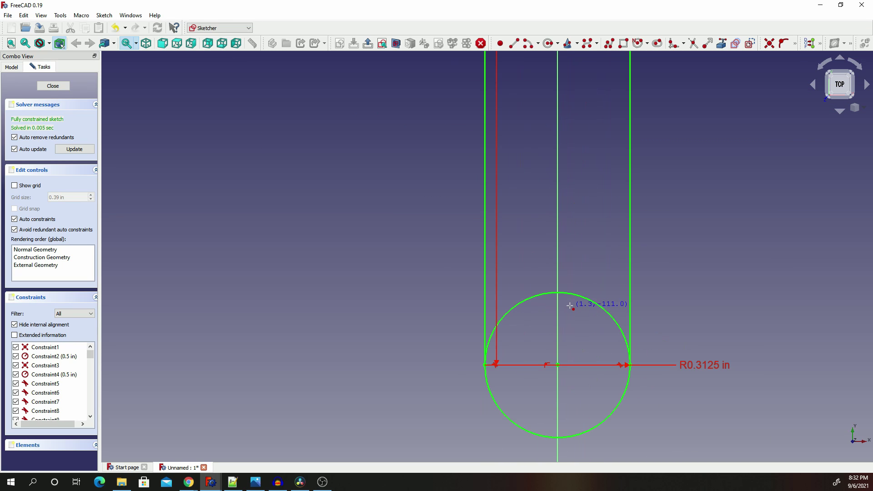
left_click(573, 295)
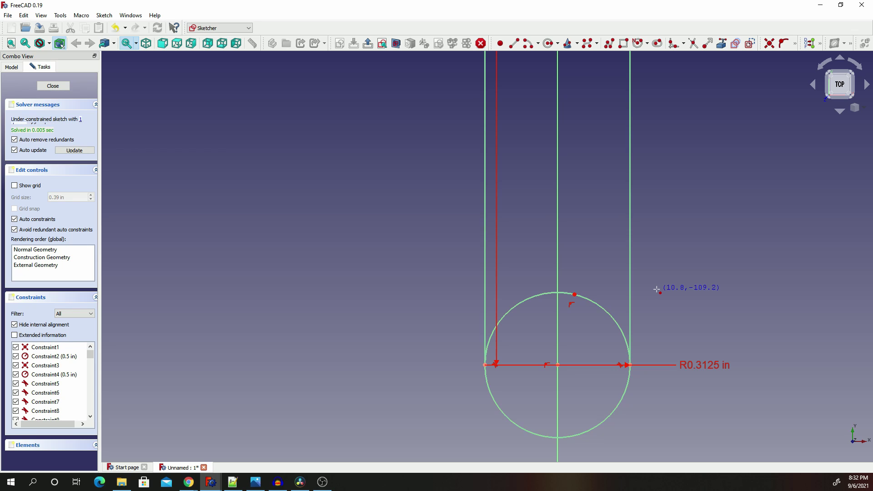
left_click(663, 292)
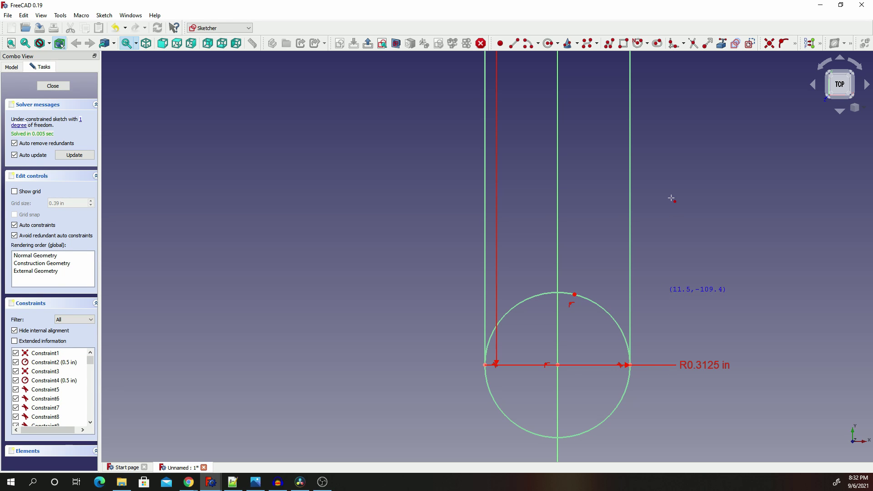
right_click(687, 187)
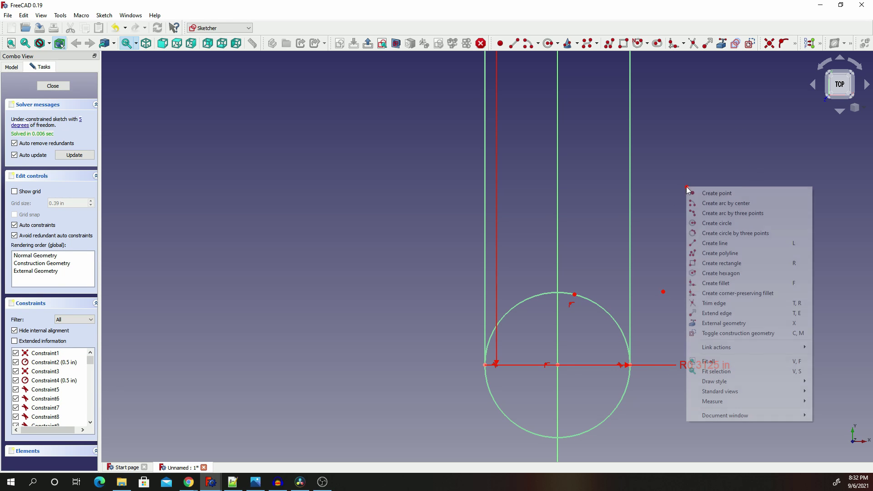
left_click(737, 152)
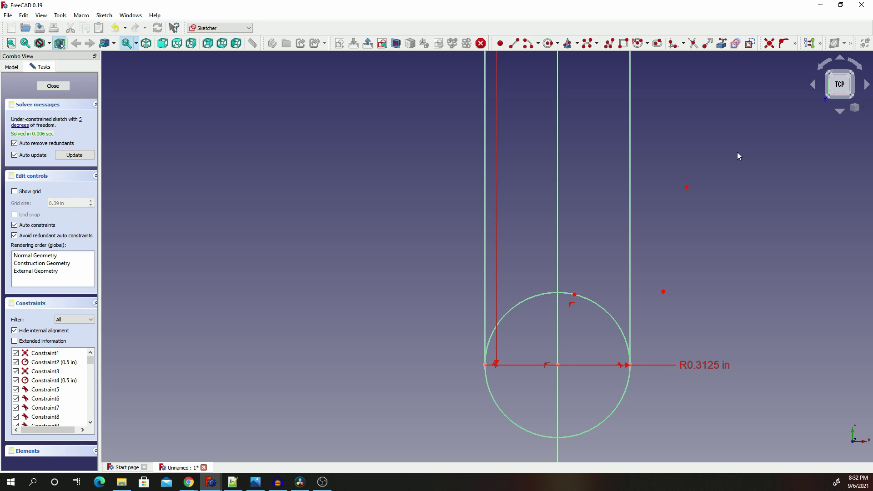
- Undo the stray points so the slot ends in a rounded U again
key("ctrl+z")
key("ctrl+z")
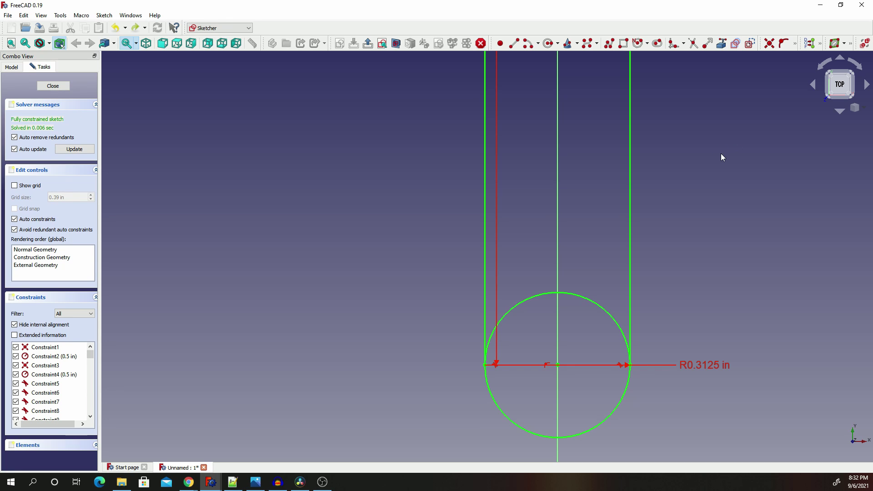
left_click(652, 47)
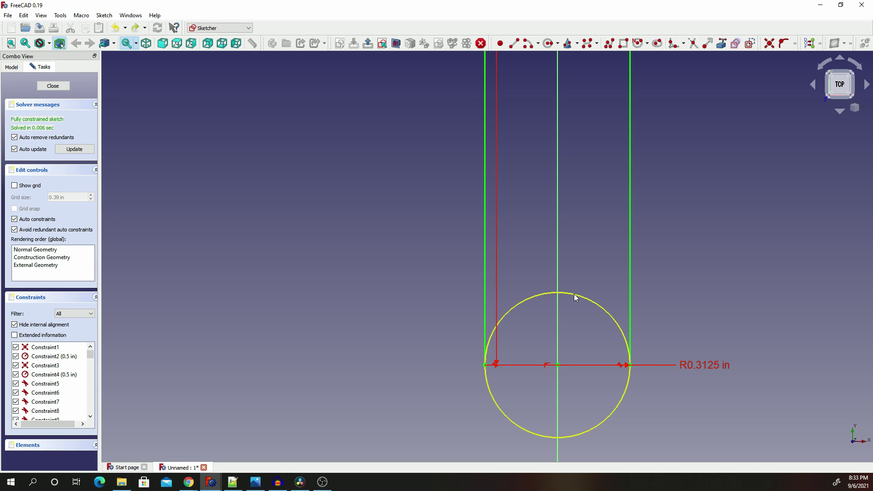
left_click(672, 46)
key("ctrl+y")
- Fillet the right and left corners where the outer ring meets the handle lines
scroll(608, 255, "down", 5)
scroll(598, 100, "down", 3)
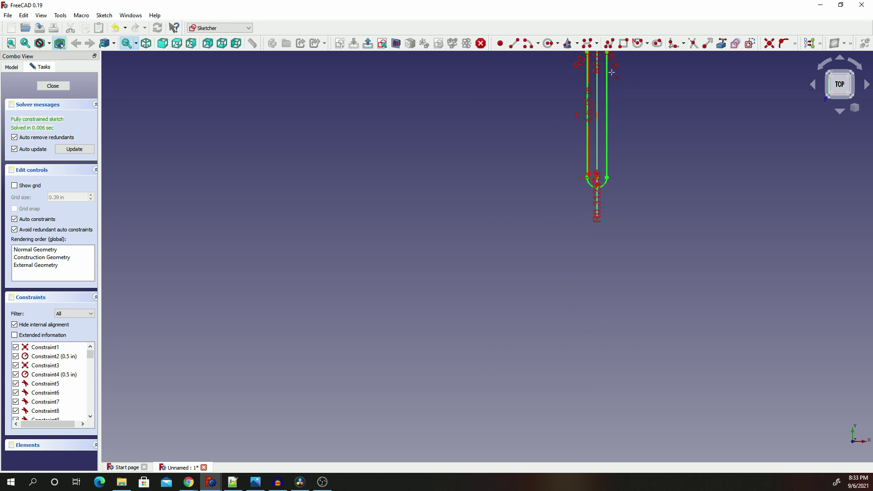
scroll(542, 57, "up", 3)
scroll(542, 57, "up", 3)
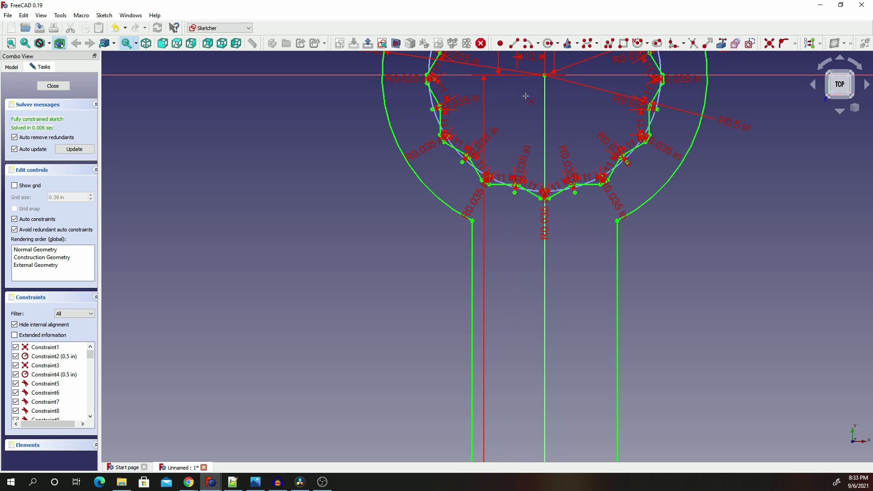
scroll(555, 61, "down", 3)
scroll(557, 63, "up", 3)
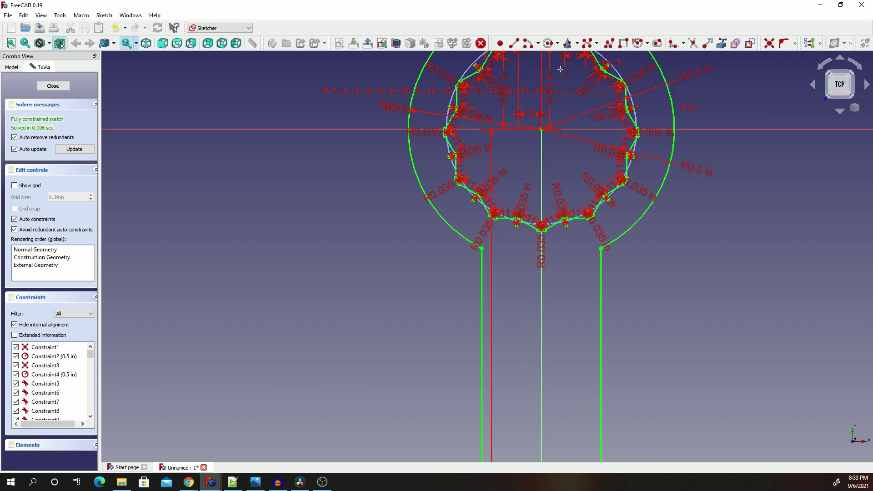
scroll(544, 97, "down", 3)
scroll(544, 97, "up", 2)
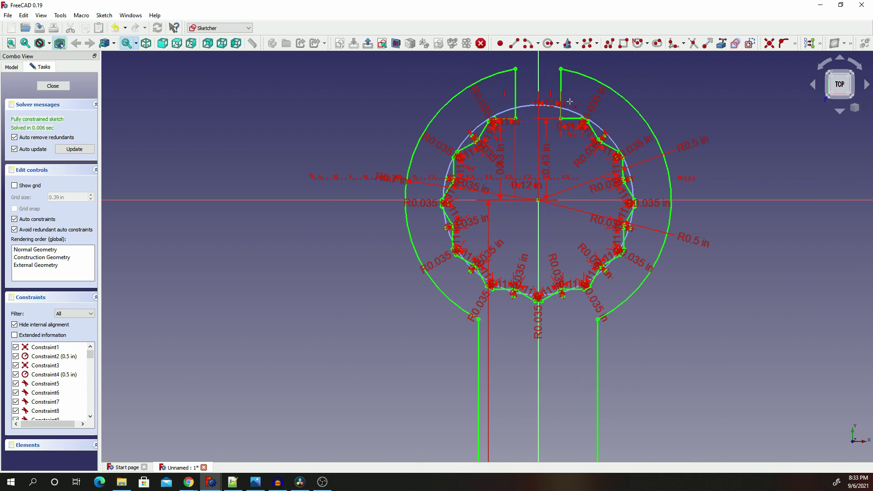
scroll(620, 354, "up", 3)
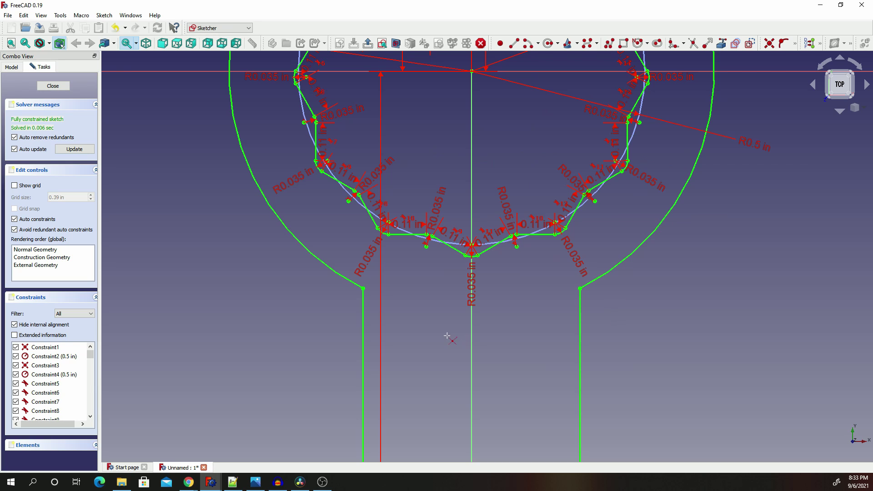
scroll(446, 332, "up", 1)
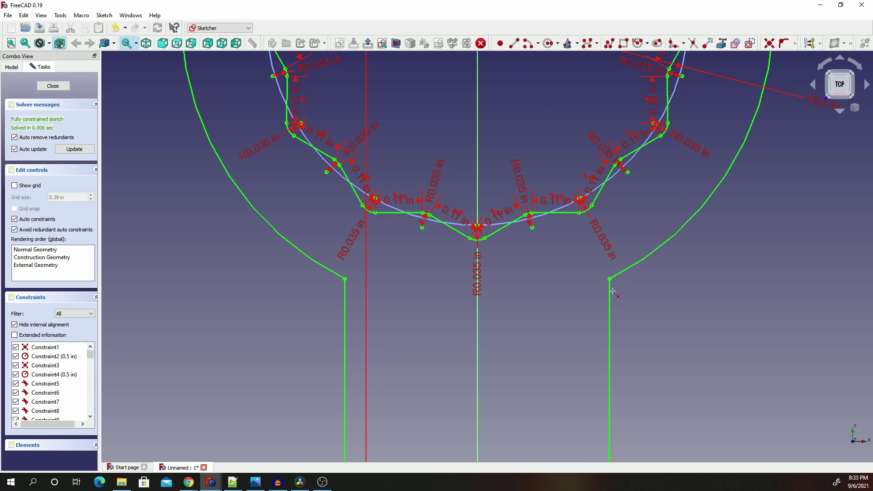
left_click(673, 42)
left_click(645, 264)
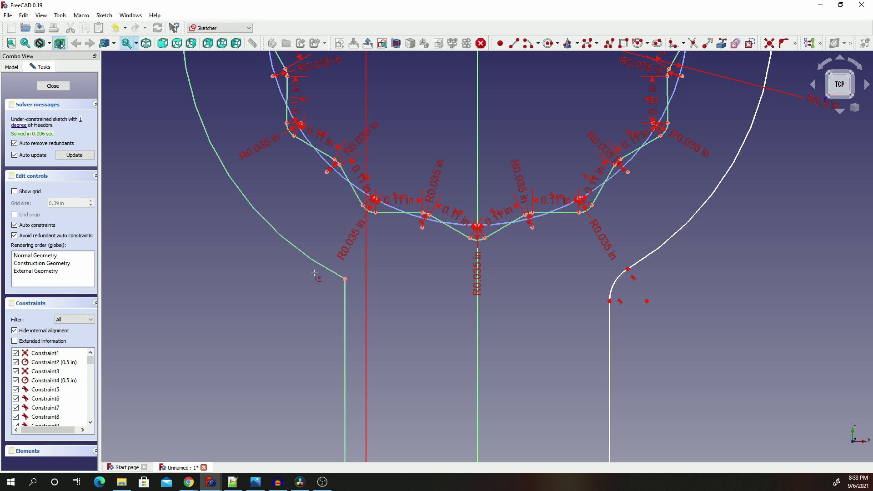
left_click(327, 268)
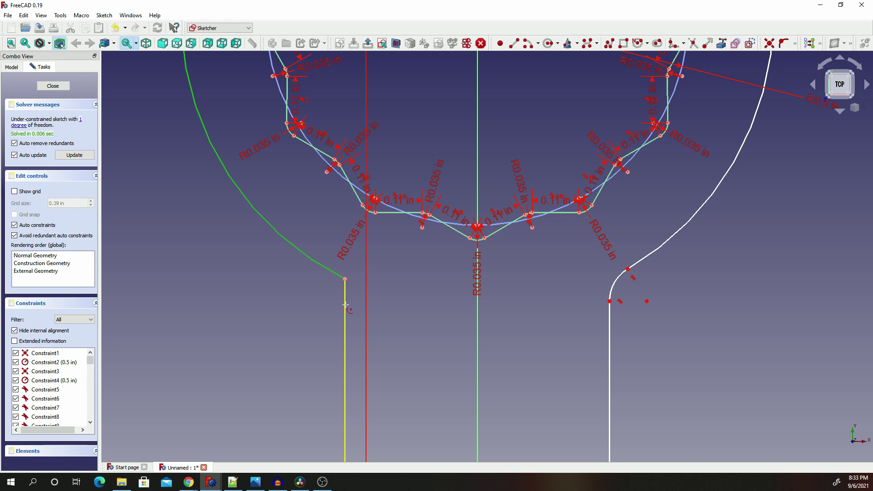
left_click(345, 304)
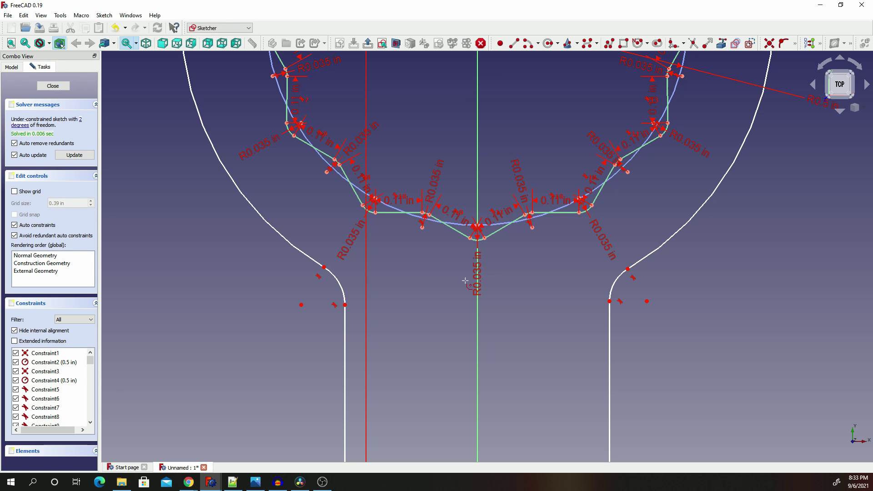
- Constrain both fillet arcs to a 0.025 in radius
left_click(794, 43)
left_click(783, 87)
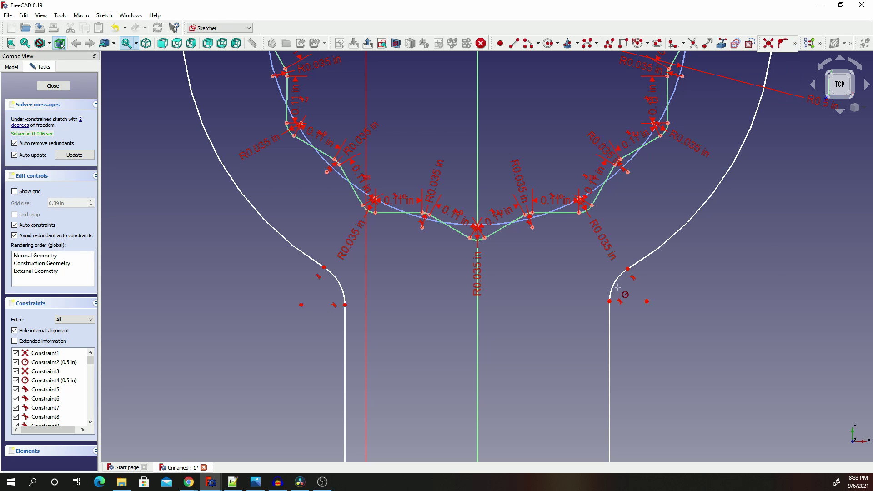
left_click(616, 286)
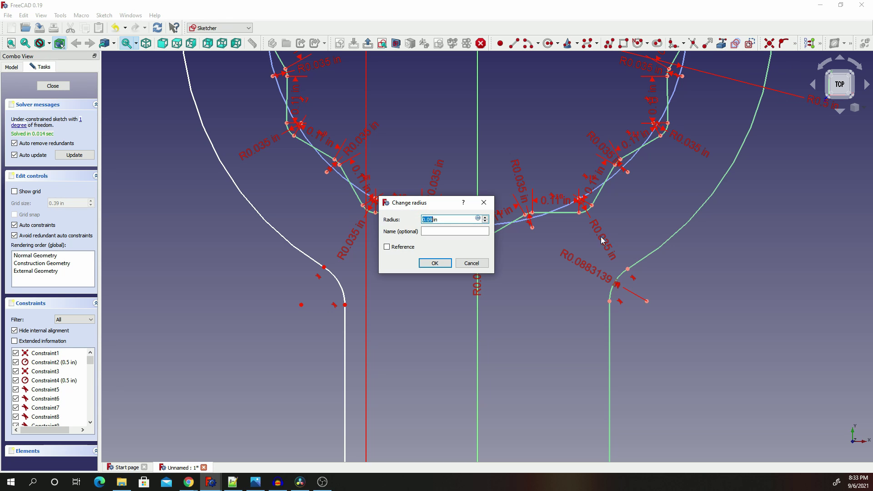
type("0")
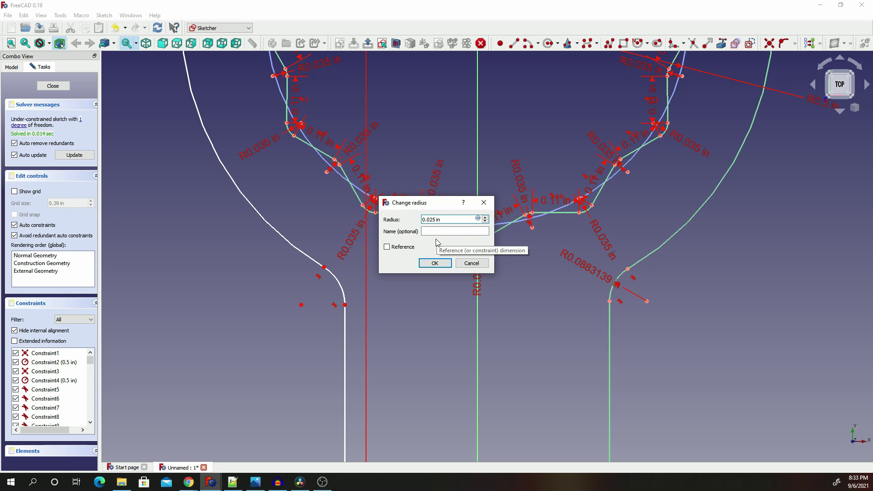
left_click(434, 264)
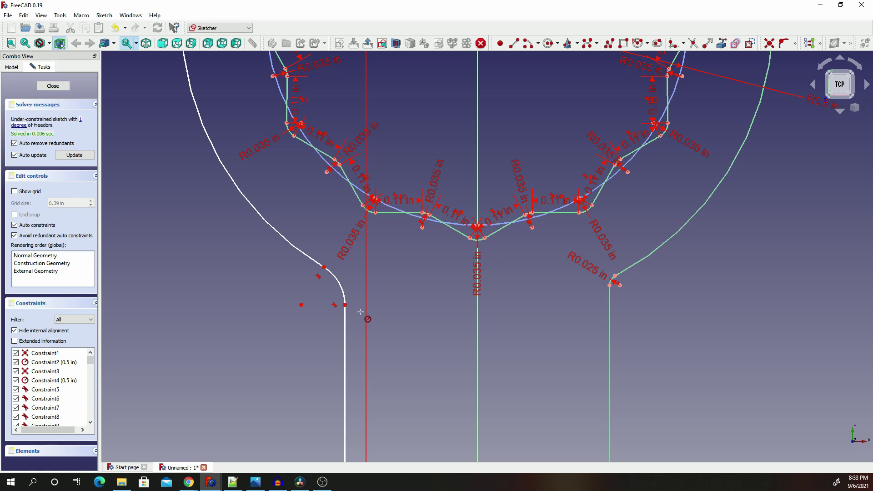
right_click(338, 288)
key("shift+r")
type("0.025")
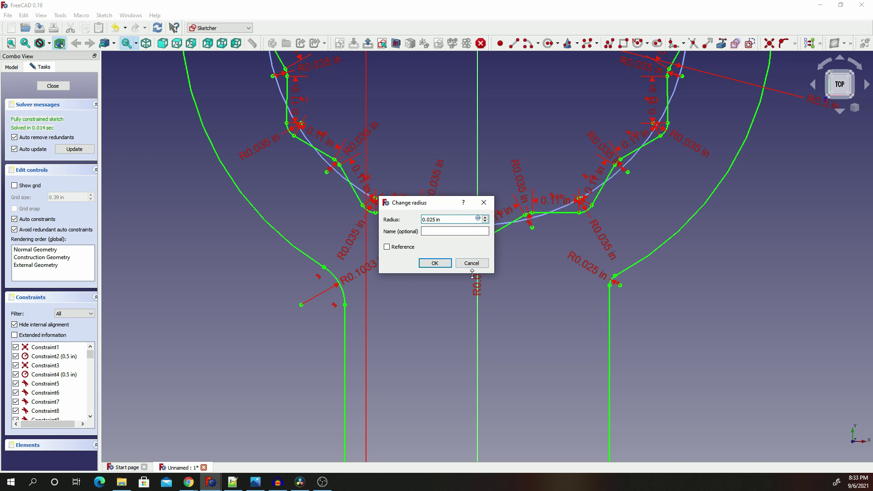
left_click(441, 263)
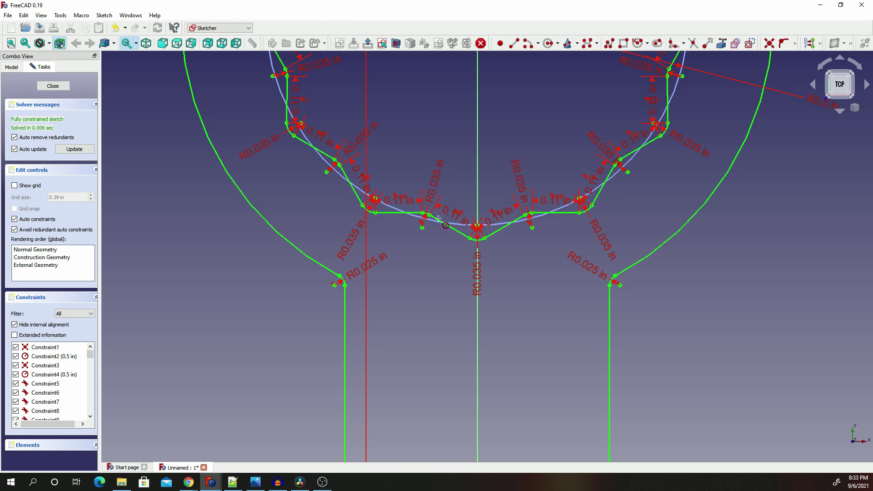
- Zoom out and pan down the handle to show the slot's rounded bottom end
scroll(471, 151, "down", 5)
scroll(471, 150, "up", 5)
scroll(387, 164, "down", 6)
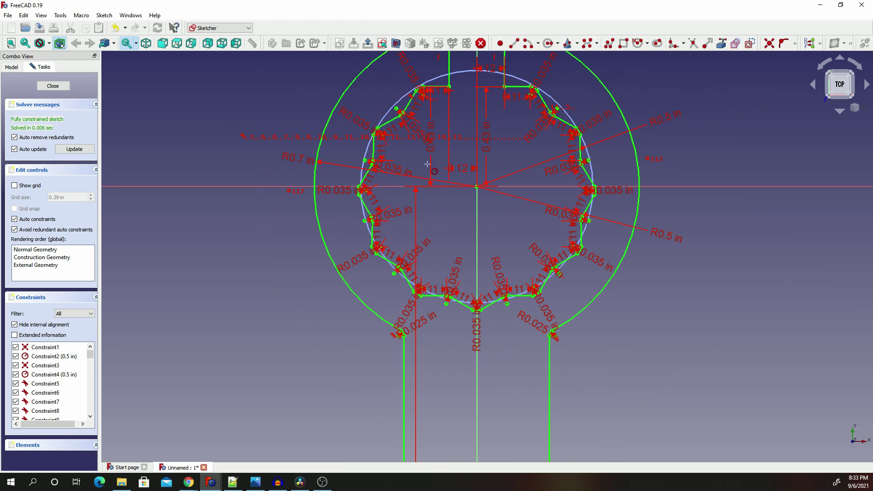
scroll(478, 72, "up", 3)
scroll(479, 71, "up", 3)
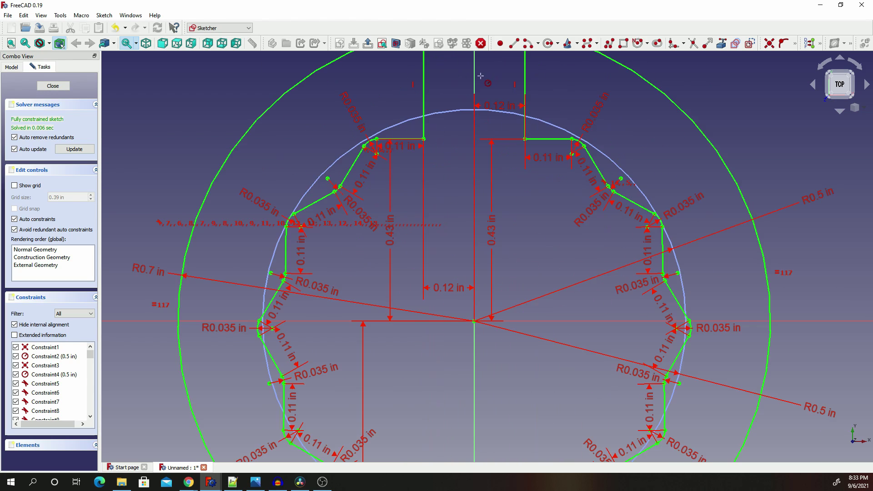
scroll(470, 162, "down", 5)
scroll(504, 259, "up", 1)
scroll(504, 259, "up", 1)
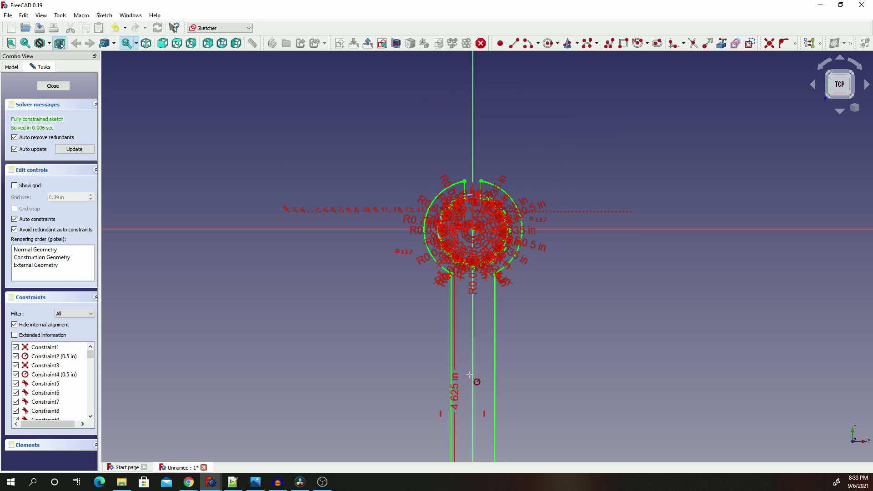
scroll(450, 402, "up", 3)
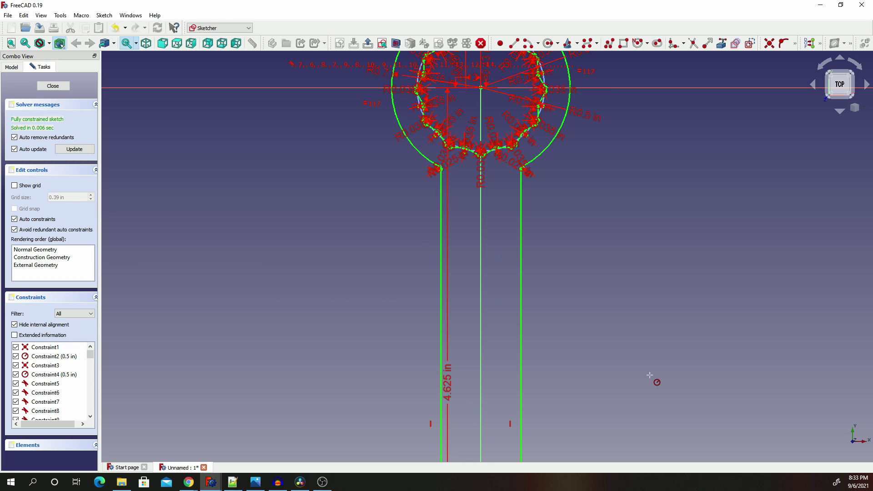
middle_click_drag(588, 325, 599, 169)
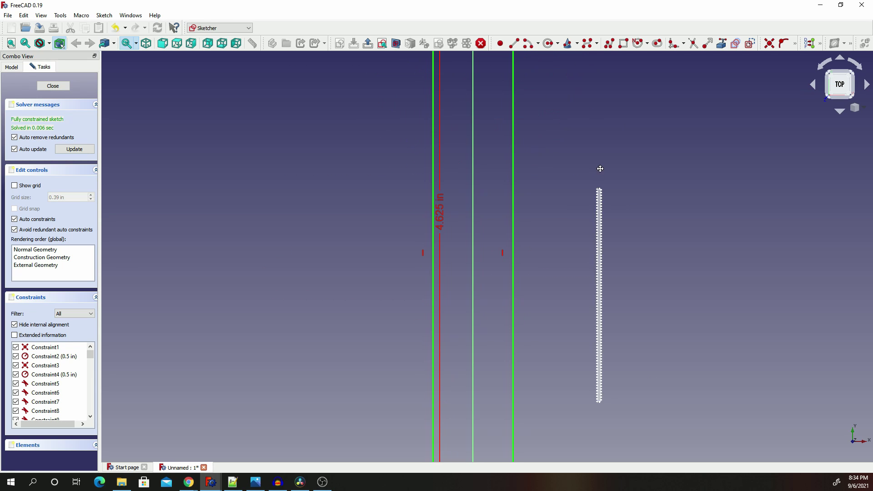
scroll(604, 219, "down", 3)
scroll(622, 141, "up", 3)
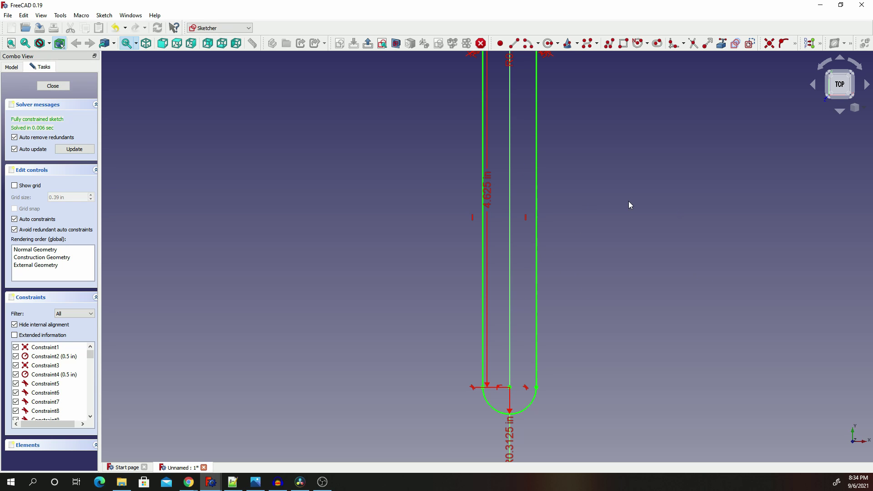
- Draw a circle centred on the slot's bottom arc and constrain its radius to 0.125 in
left_click(549, 43)
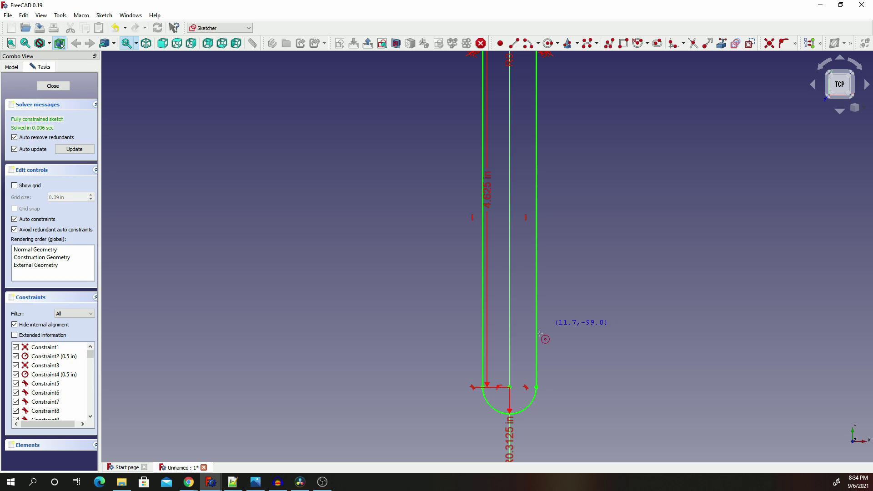
left_click(508, 387)
left_click(513, 369)
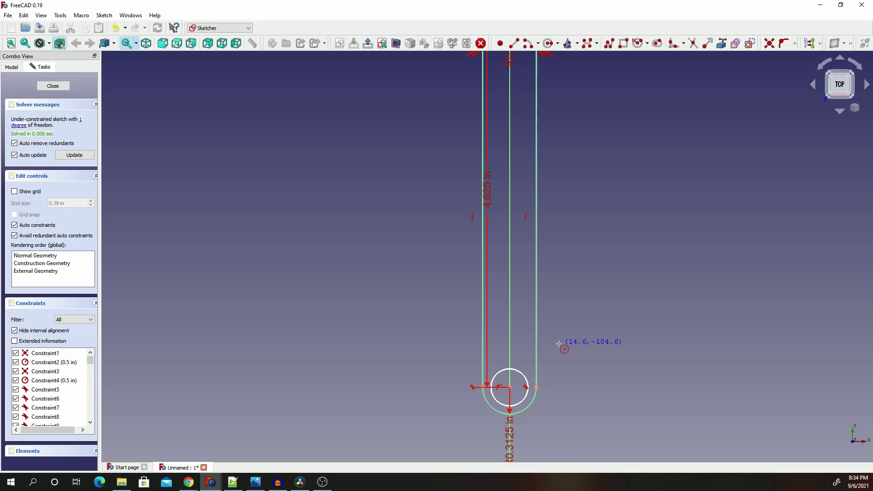
left_click(796, 47)
left_click(752, 84)
left_click(526, 381)
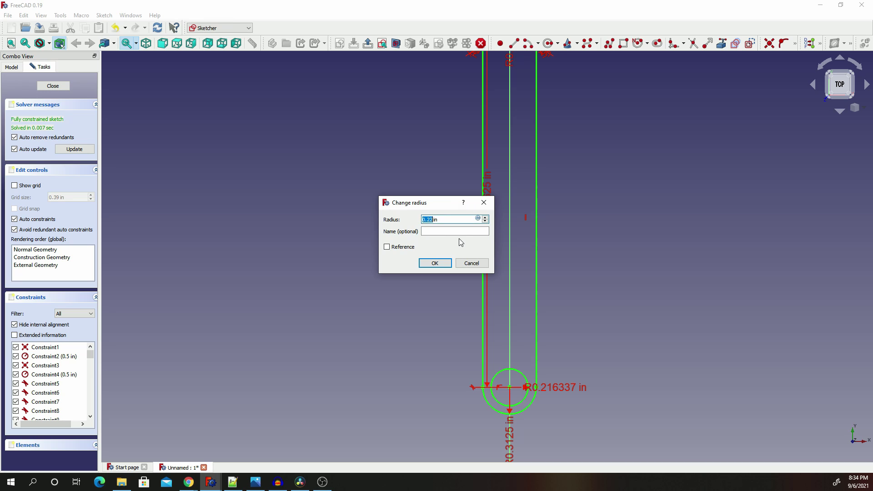
type("0.125")
key("Return")
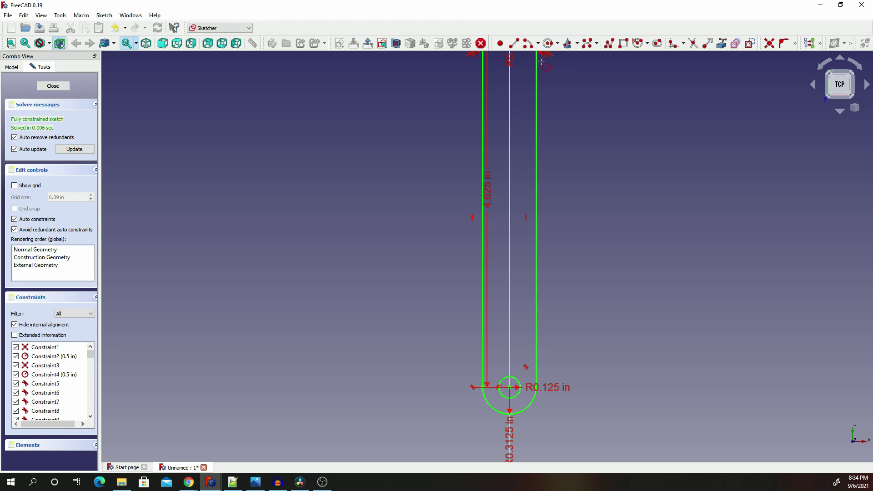
- Draw a second circle on the centre line above and give it a 0.125 in radius
left_click(509, 171)
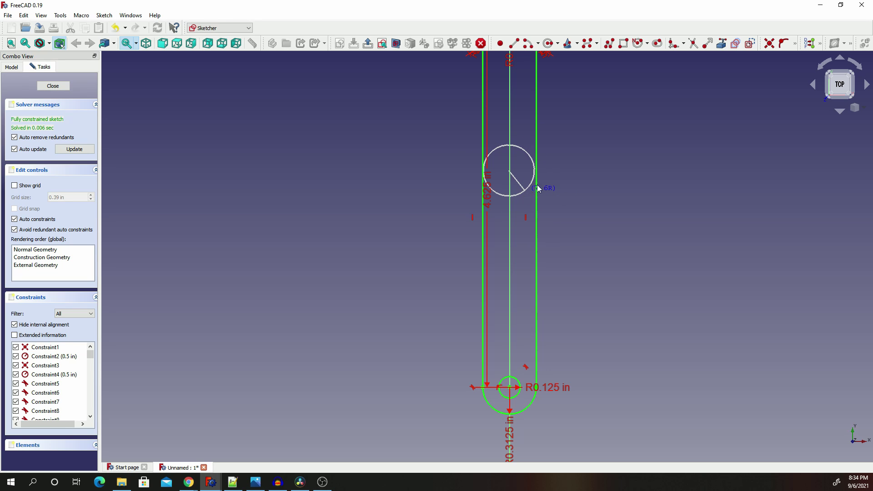
left_click(538, 188)
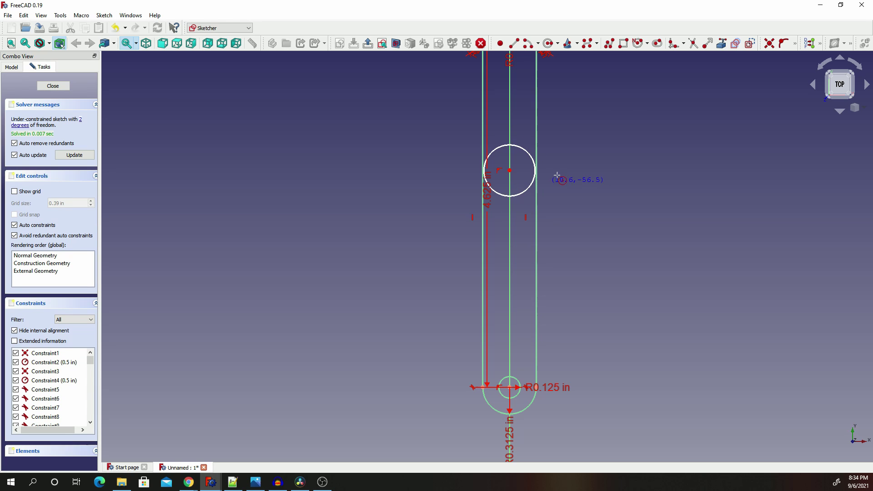
left_click(794, 43)
left_click(767, 72)
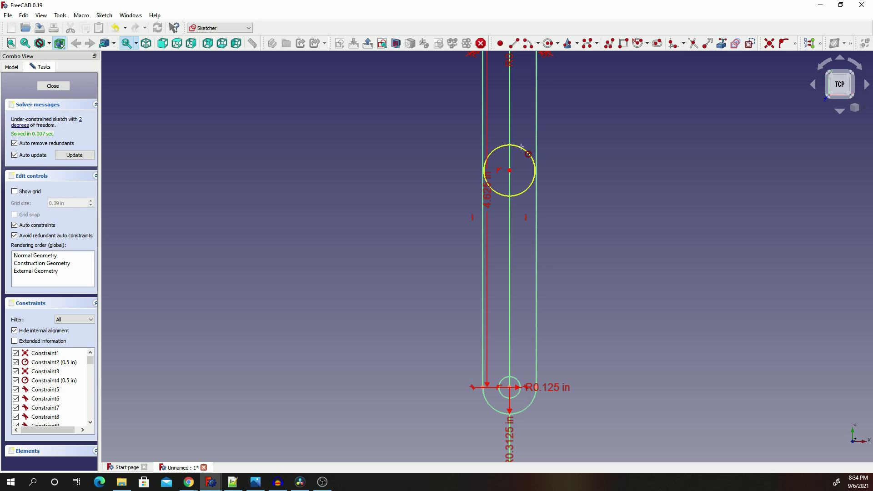
left_click(521, 147)
type("0")
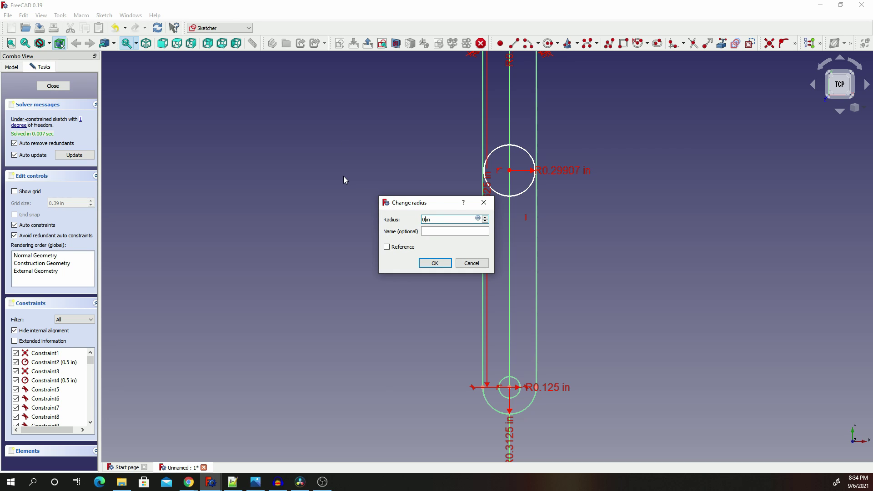
type(".125")
key("Return")
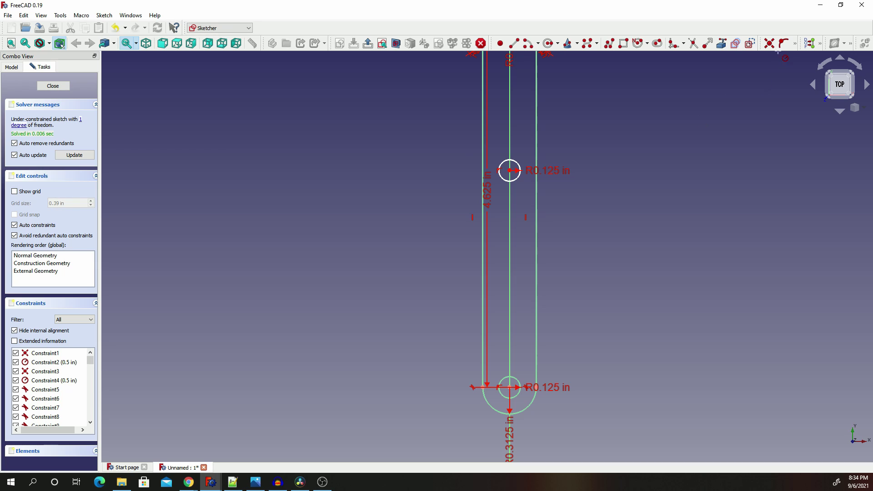
- Set the vertical distance between the two circle centres to 2.5 in
left_click(795, 43)
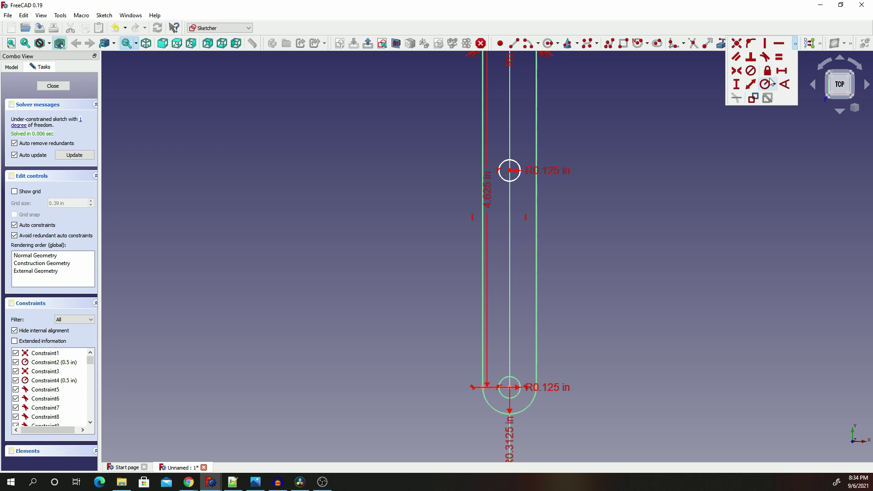
left_click(737, 85)
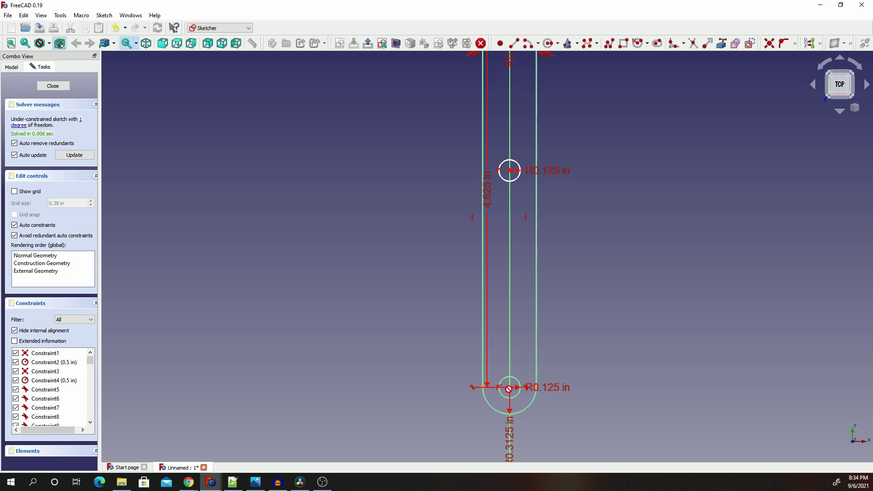
left_click(509, 387)
left_click(509, 170)
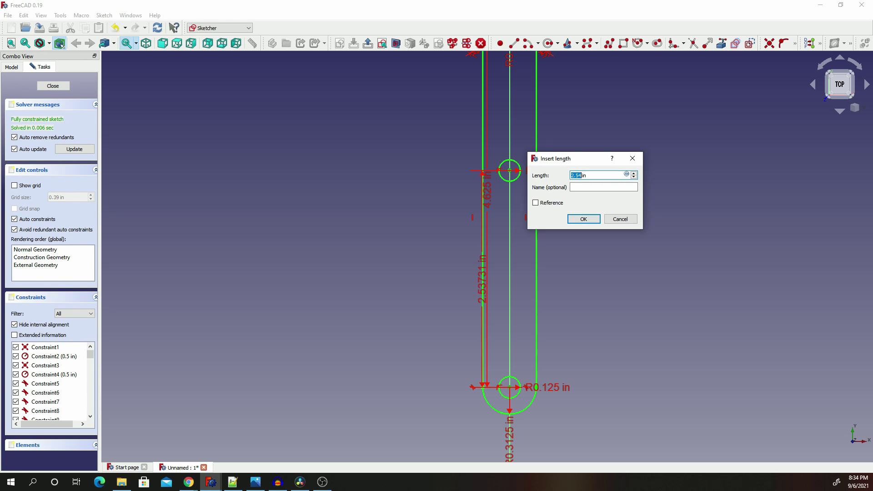
type("2.5")
key("Return")
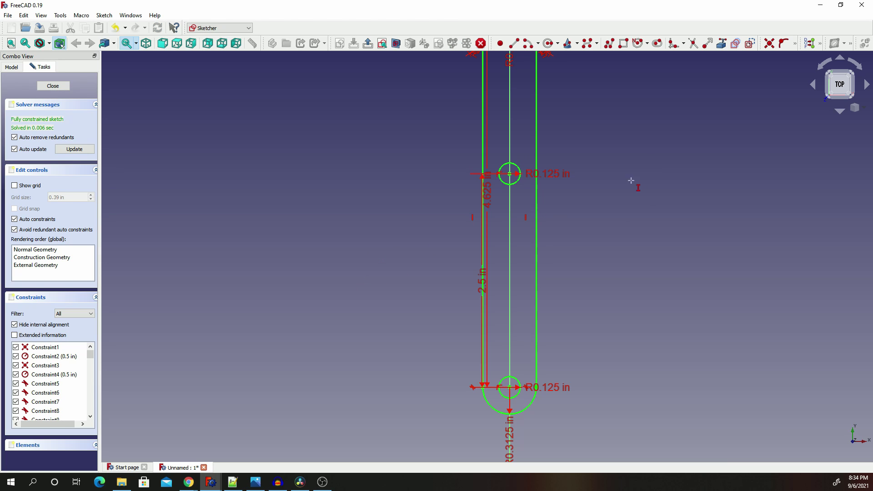
- Move both radius labels and the 2.5 in and 4.625 in dimensions clear of the slot
left_click_drag(546, 174, 686, 155)
left_click_drag(547, 394, 712, 377)
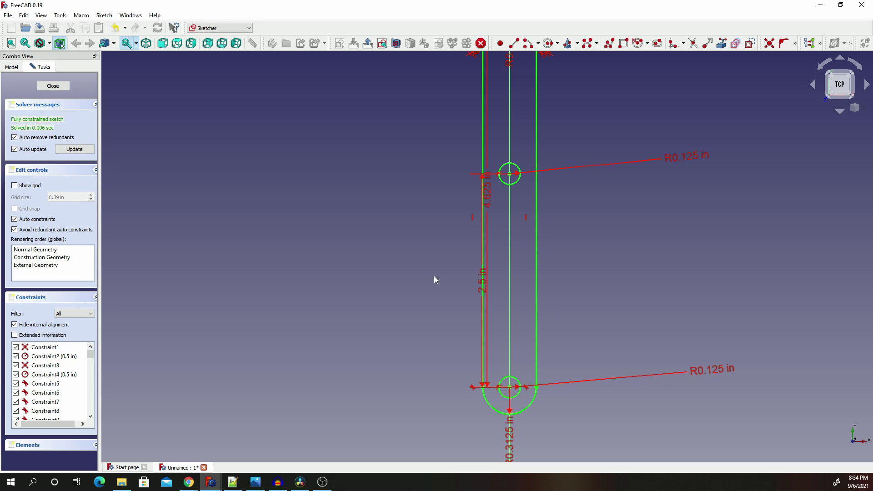
left_click_drag(483, 282, 379, 282)
left_click_drag(488, 199, 417, 194)
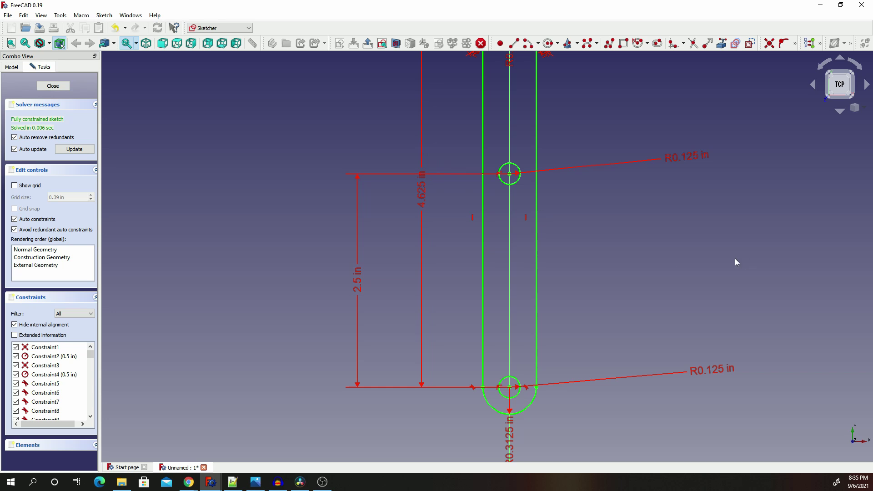
scroll(586, 191, "down", 4)
scroll(596, 121, "up", 4)
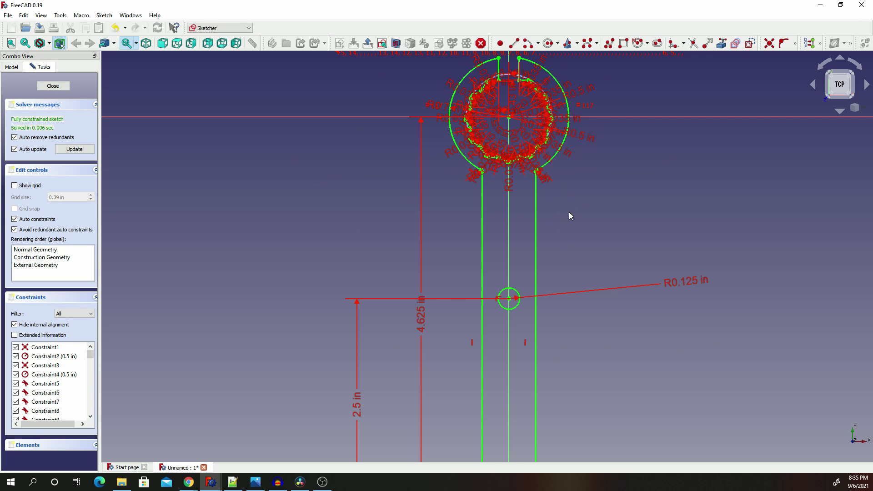
scroll(545, 364, "down", 4)
scroll(541, 437, "up", 4)
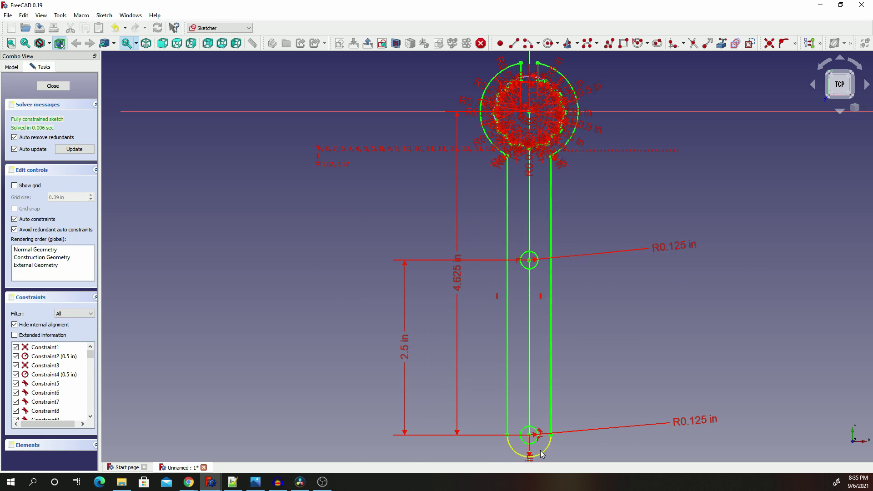
scroll(545, 431, "up", 1)
- Draw the right and left vertical slot lines from the lower end up to the top circle
left_click(513, 43)
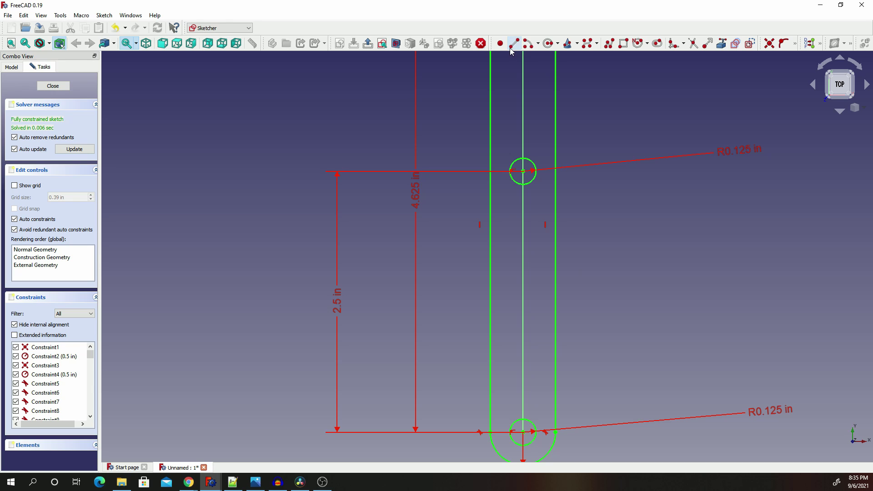
left_click(543, 443)
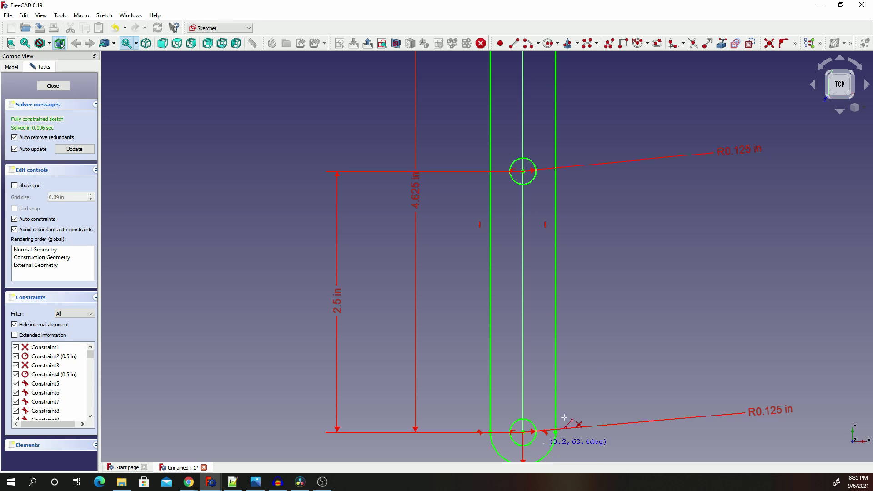
left_click(544, 133)
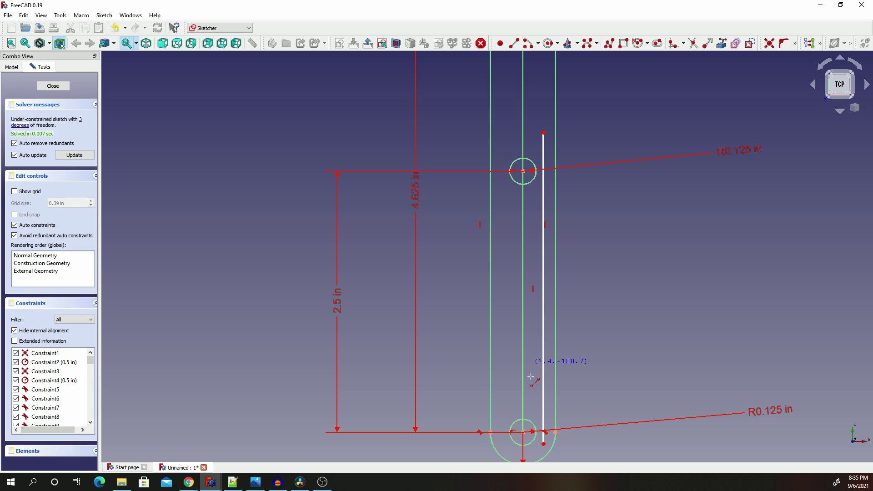
left_click(501, 447)
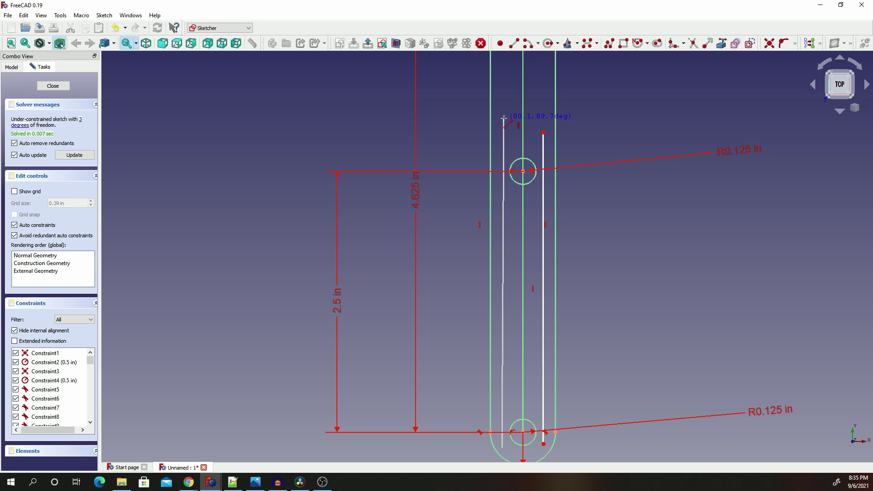
left_click(502, 117)
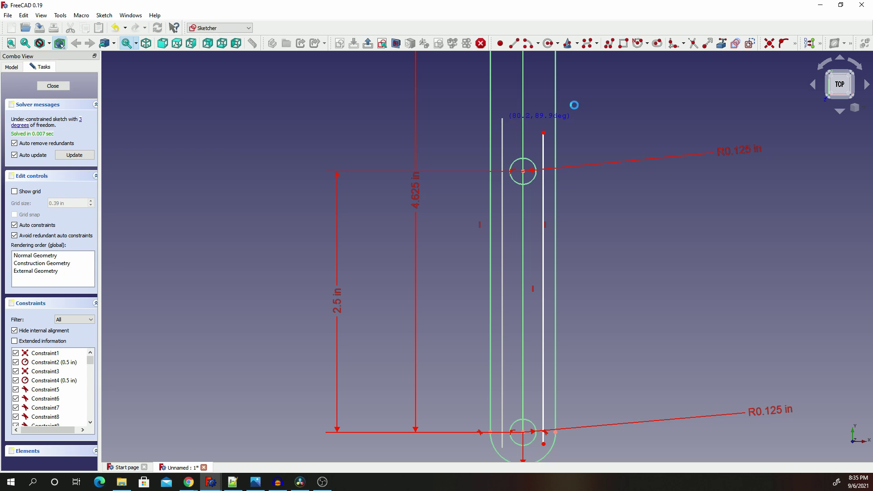
- Make the right and left slot lines tangent to the top circle
left_click(795, 44)
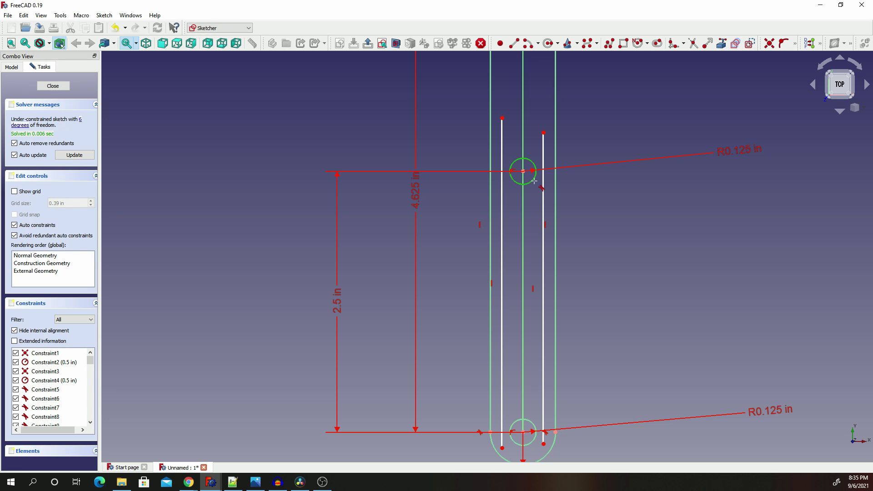
left_click(543, 195)
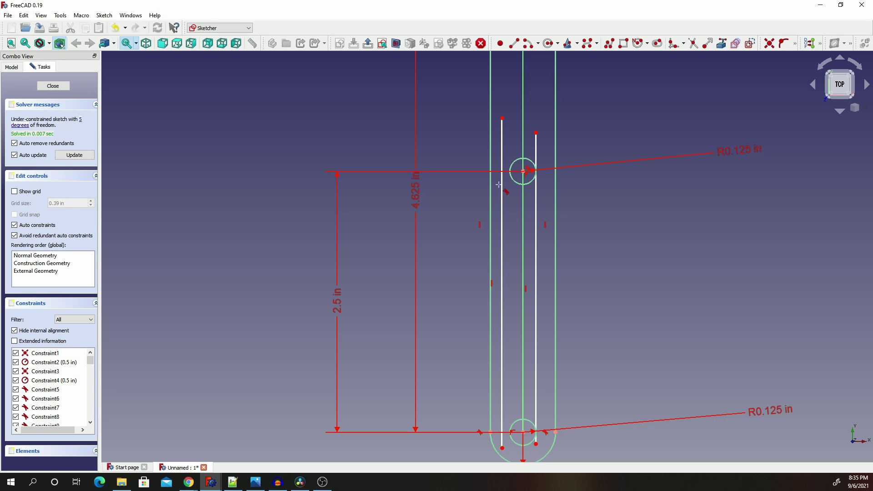
left_click(502, 190)
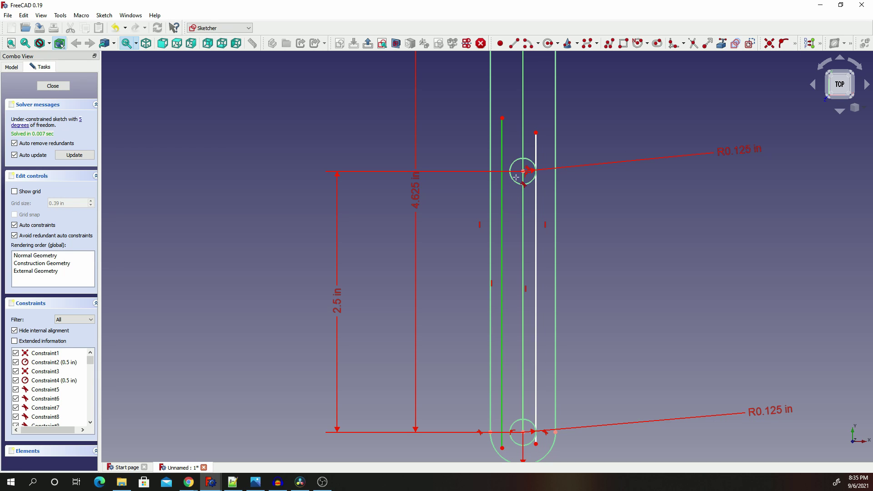
left_click(520, 223)
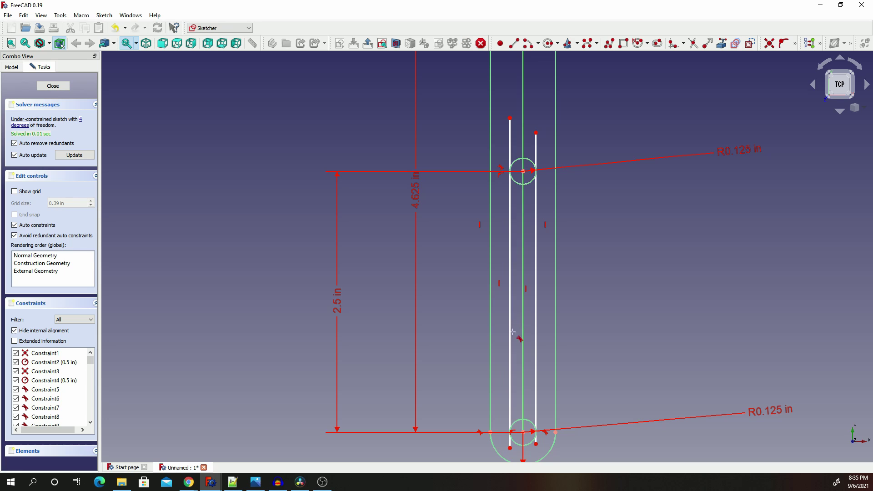
left_click(509, 443)
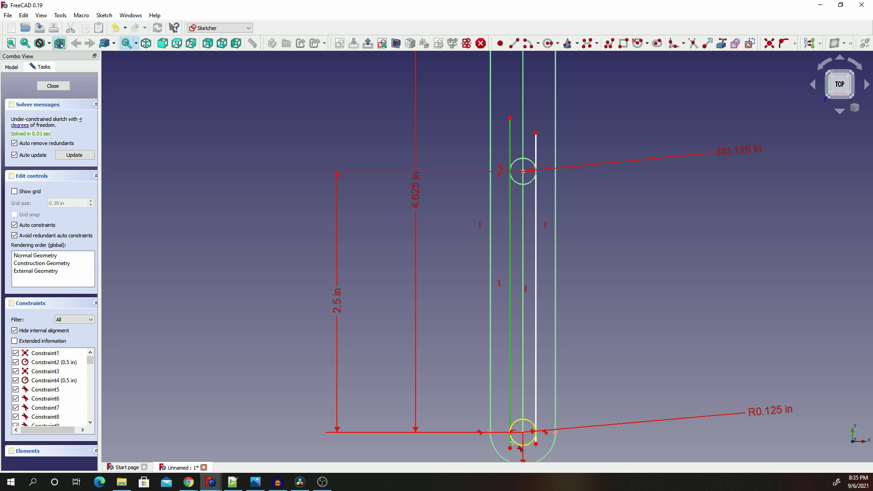
left_click(527, 444)
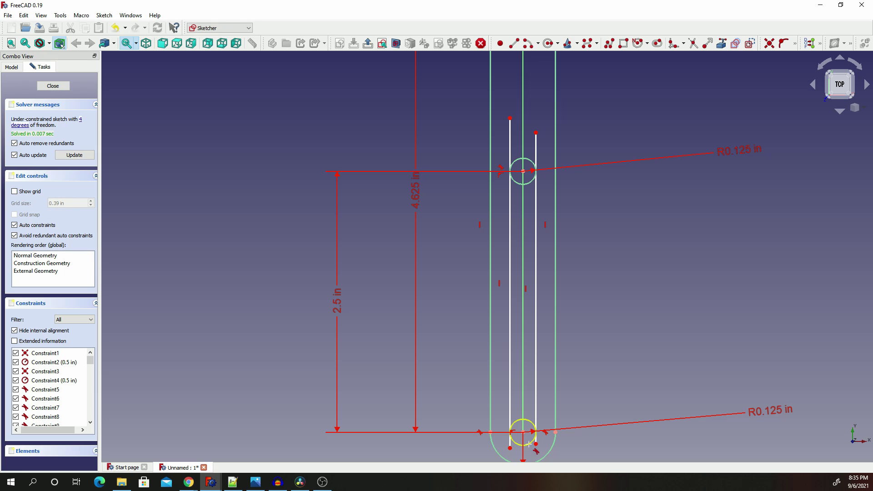
left_click(528, 444)
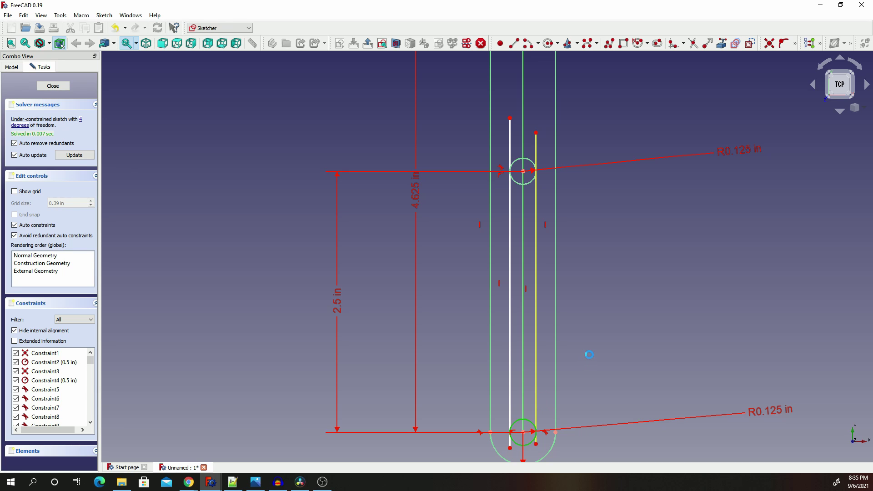
- Trim the line stubs beyond both circles and the top circle's inner arc
key("t")
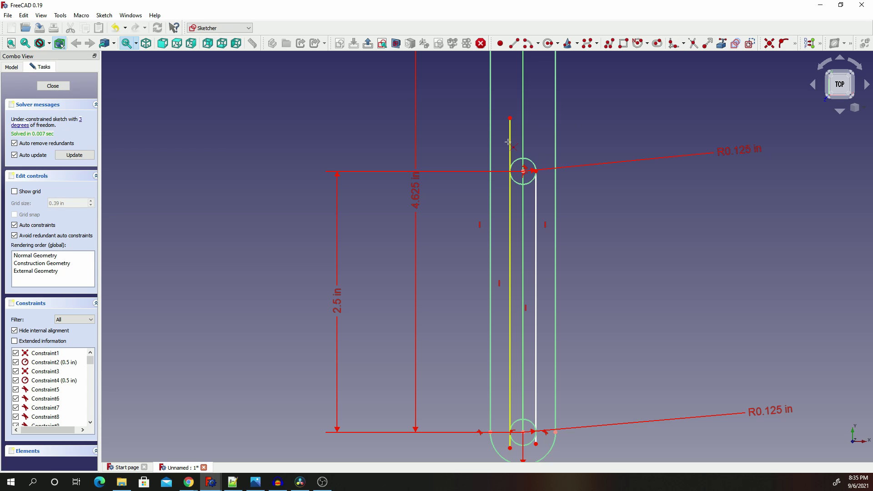
left_click(510, 143)
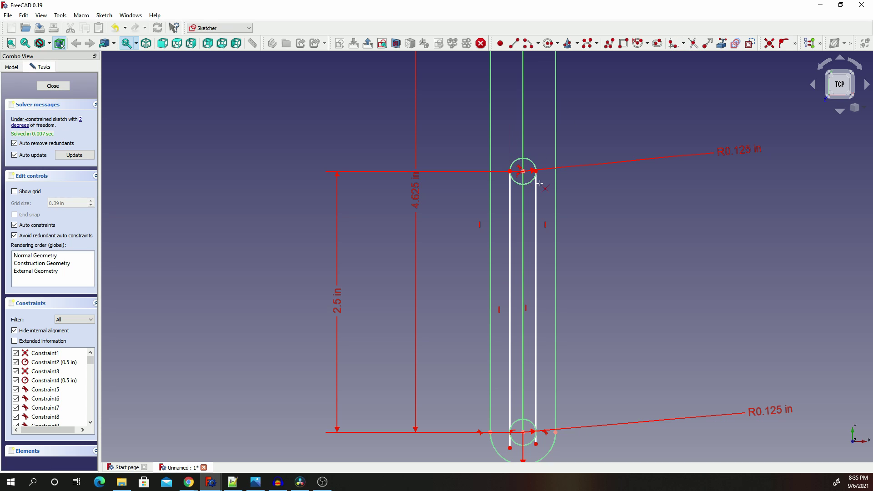
left_click(543, 443)
left_click(546, 425)
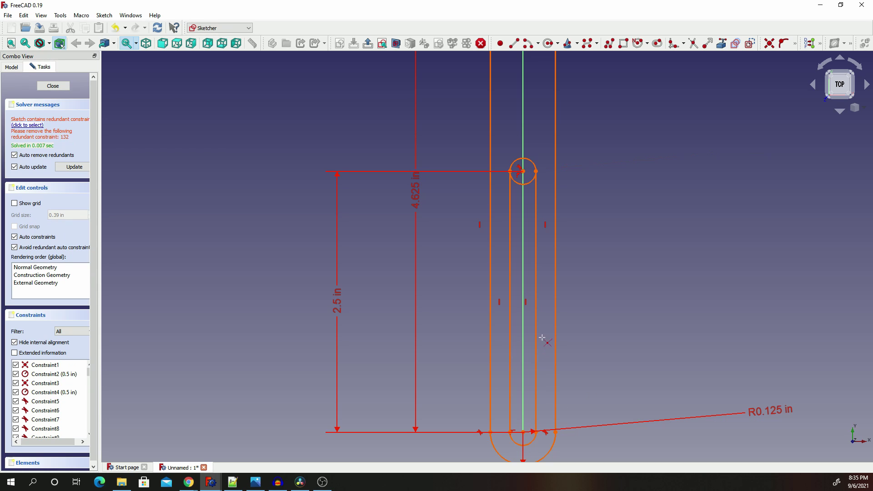
left_click(518, 187)
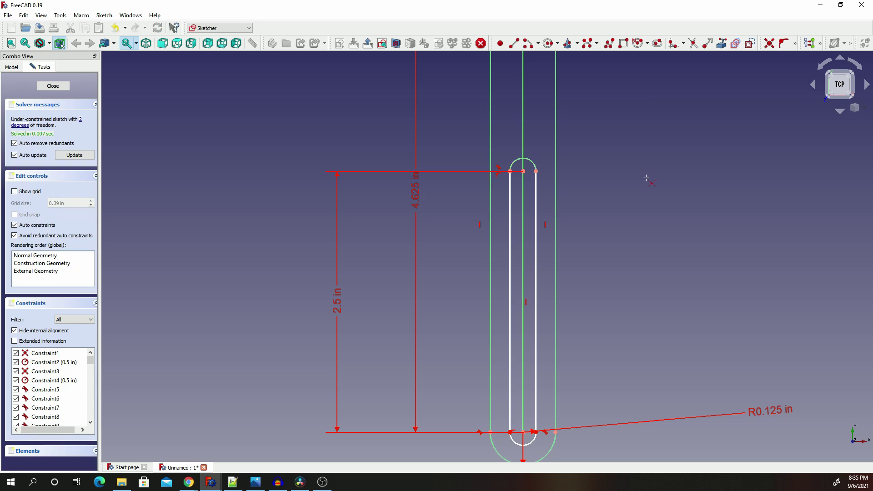
left_click(795, 44)
- Constrain the vertical length of each slot side line to 2.5 in
left_click(736, 84)
left_click(537, 293)
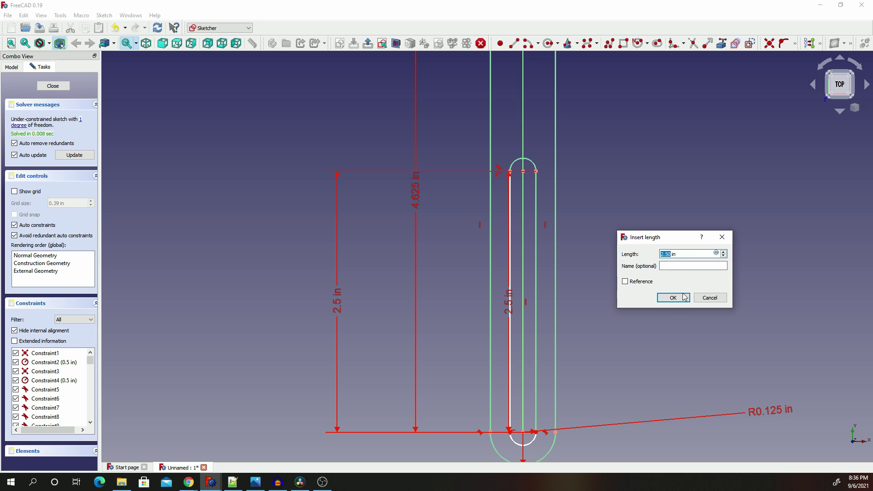
left_click(680, 298)
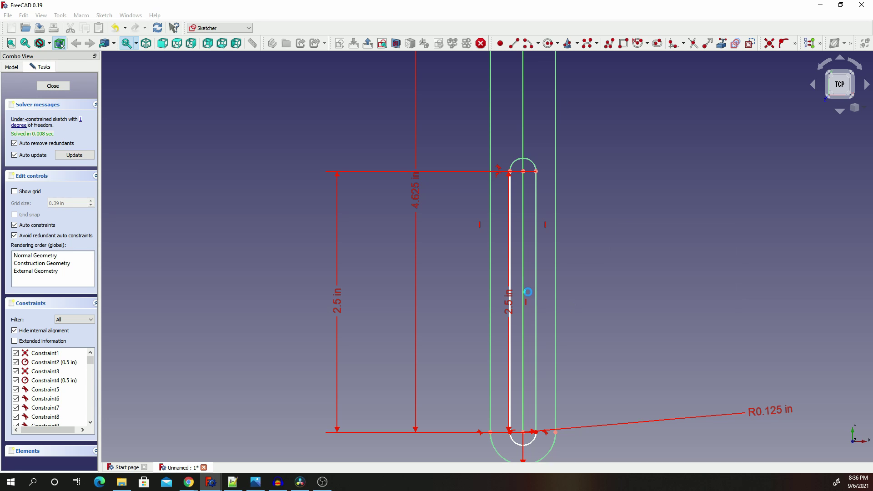
left_click(509, 320)
left_click(607, 332)
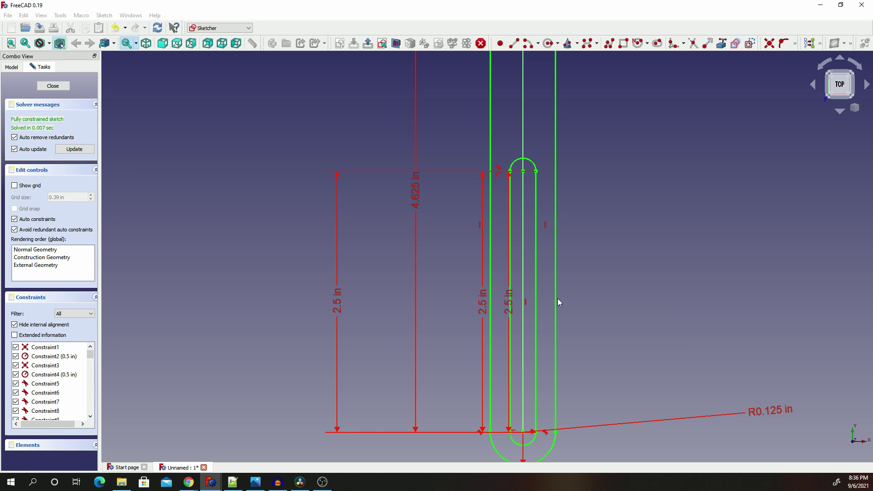
right_click(621, 276)
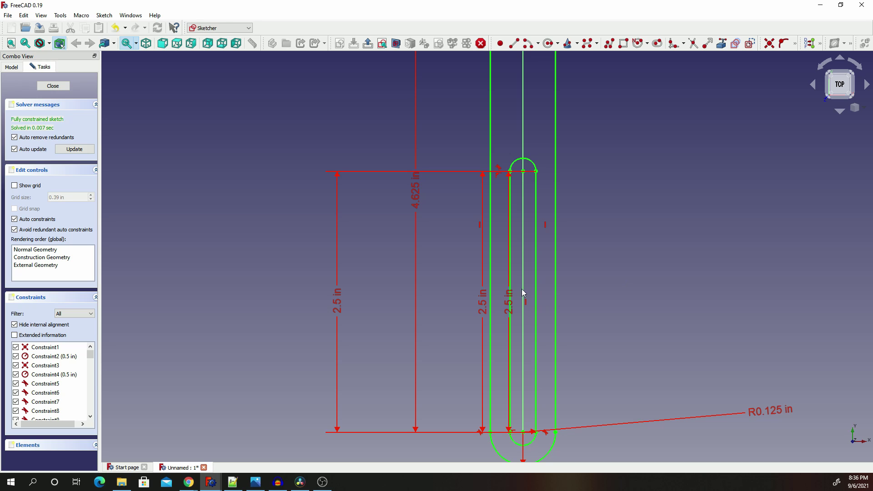
- Spread the 2.5 in and 4.625 in dimensions out clear of the slot
left_click_drag(509, 303, 704, 293)
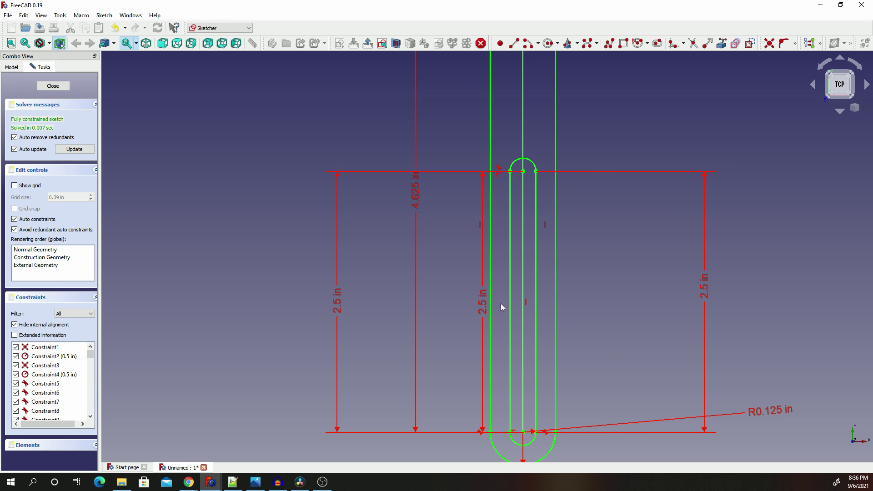
left_click_drag(482, 306, 449, 302)
mouse_move(414, 197)
left_mouse_down()
mouse_move(418, 230)
mouse_move(398, 234)
left_mouse_up()
scroll(651, 266, "down", 4)
scroll(638, 99, "up", 8)
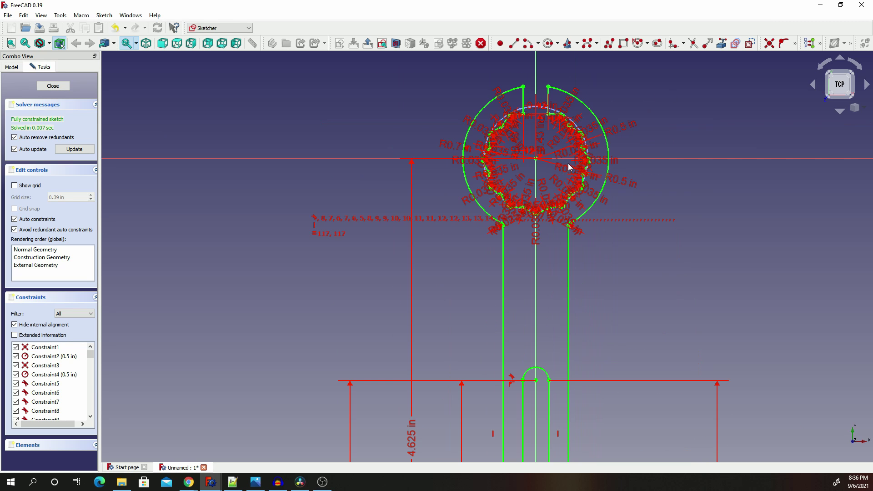
scroll(516, 110, "down", 5)
scroll(537, 164, "down", 3)
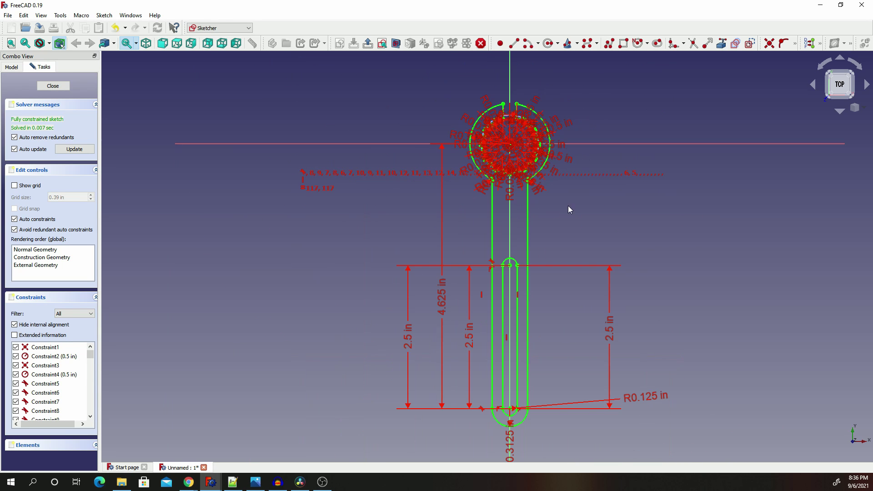
scroll(485, 113, "up", 6)
scroll(484, 113, "down", 6)
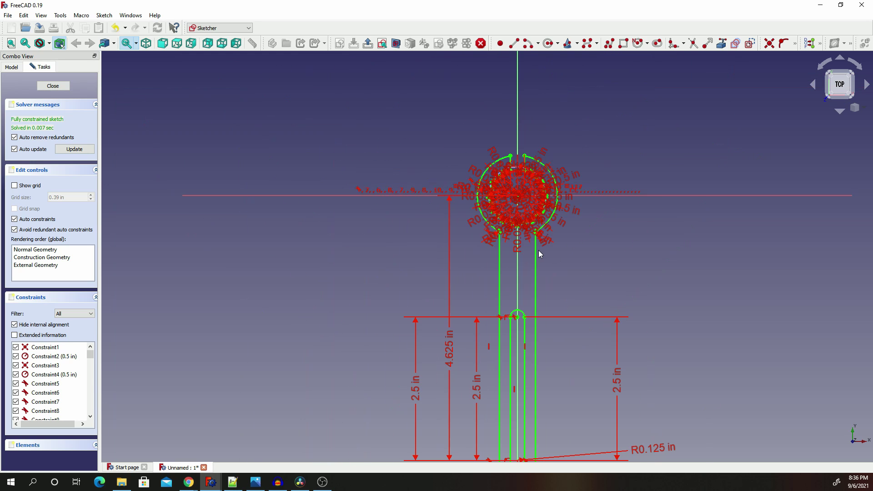
scroll(514, 335, "down", 1)
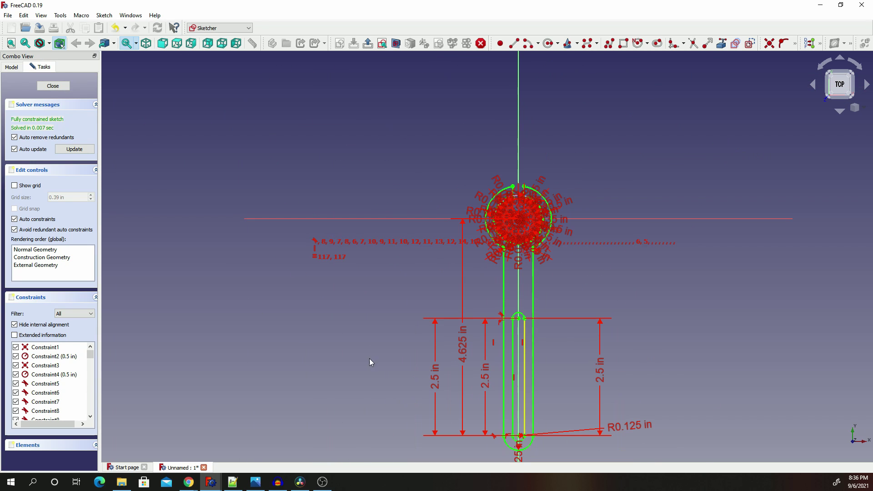
- Close the wrench sketch and look over the finished outline in Part Design
left_click(53, 86)
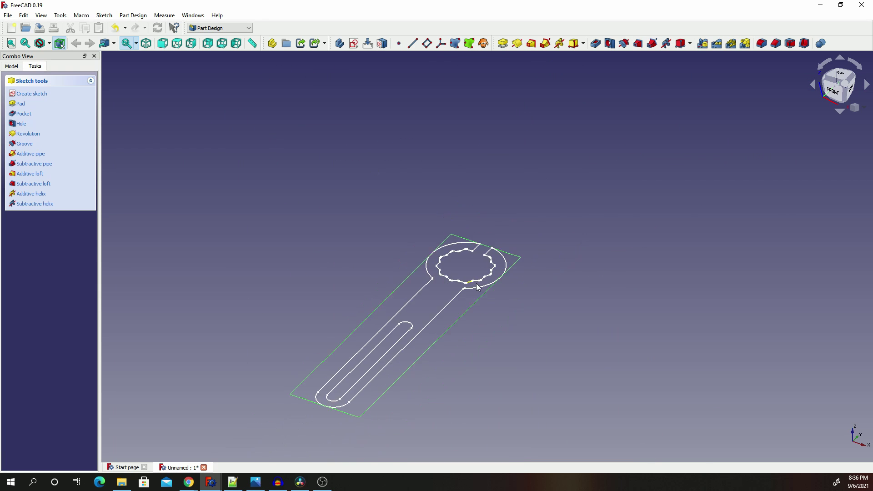
scroll(317, 384, "up", 5)
scroll(750, 184, "down", 5)
scroll(795, 116, "up", 4)
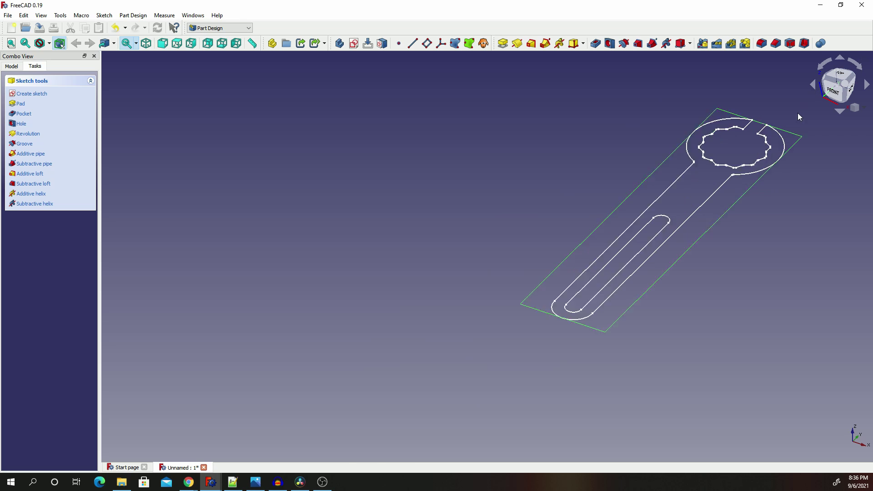
scroll(781, 140, "down", 3)
scroll(756, 259, "up", 3)
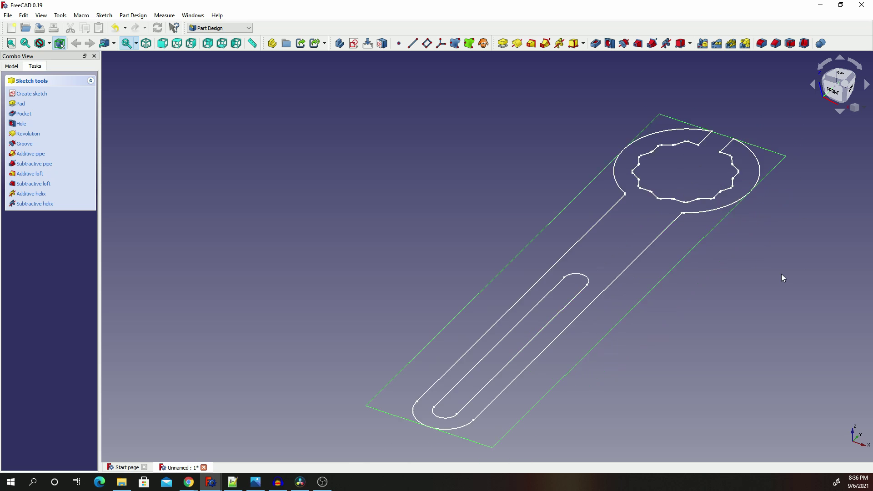
scroll(732, 264, "down", 2)
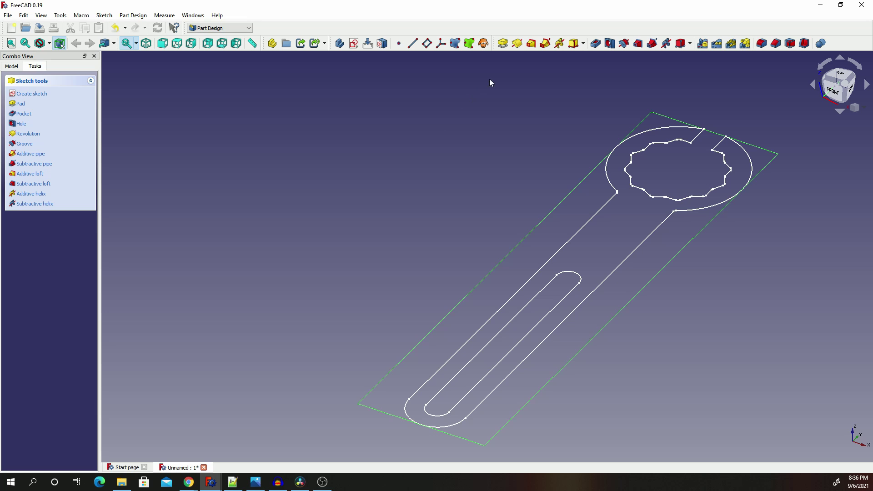
- Pad the wrench sketch and begin replacing the pad length with 0.25 in
left_click(502, 44)
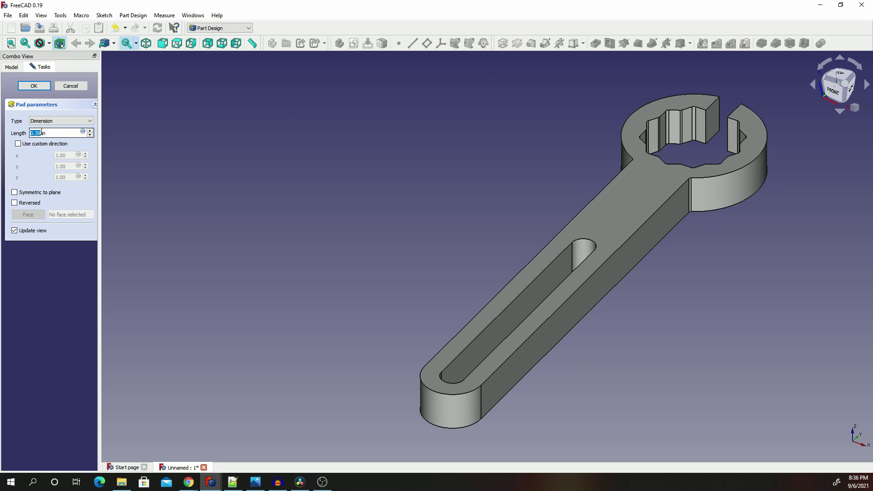
left_click(47, 133)
left_click_drag(47, 133, 7, 135)
type("0")
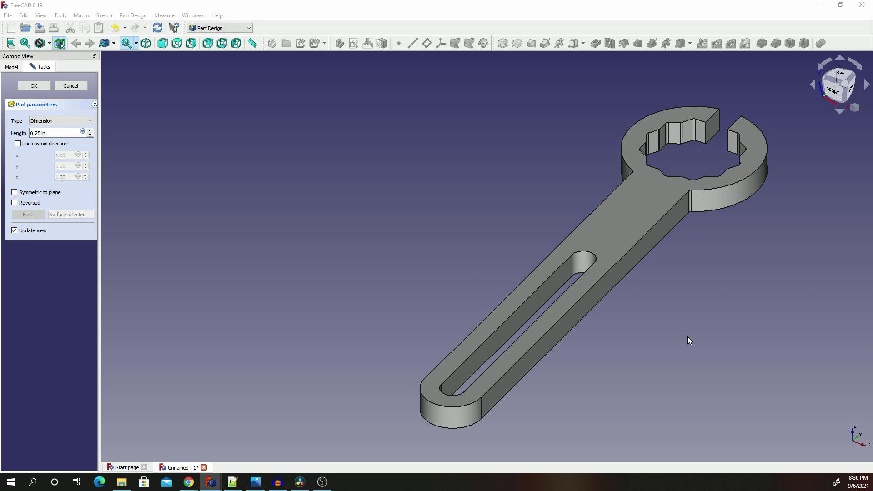
scroll(653, 293, "down", 2)
scroll(705, 250, "up", 3)
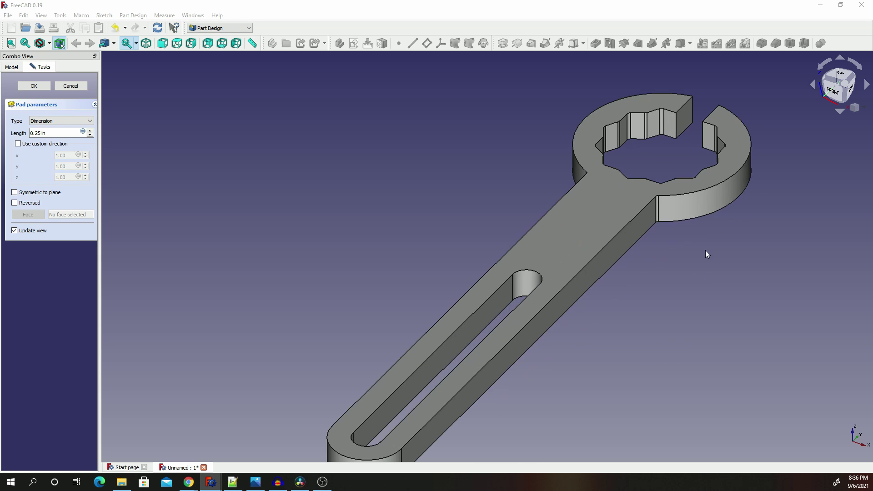
scroll(695, 194, "down", 2)
scroll(695, 194, "down", 1)
scroll(680, 240, "down", 2)
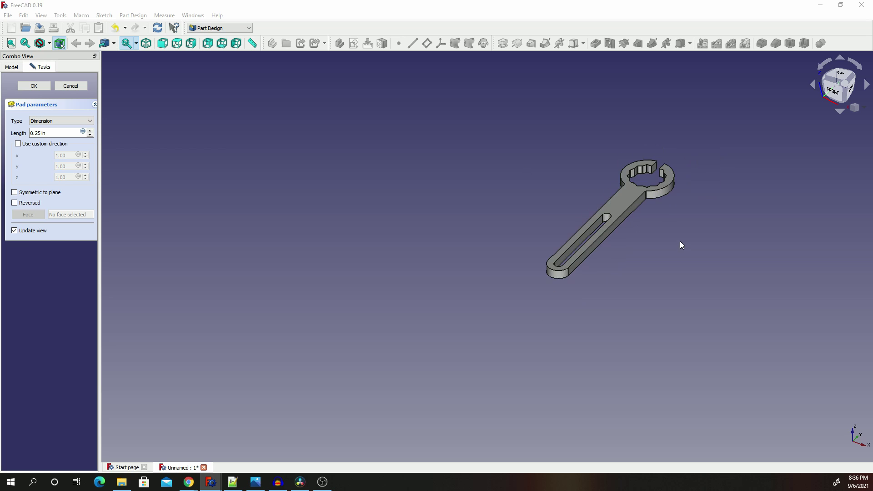
scroll(672, 168, "up", 3)
scroll(672, 168, "up", 3)
scroll(514, 173, "down", 3)
mouse_move(514, 173)
middle_mouse_down()
mouse_move(511, 190)
mouse_move(676, 204)
mouse_move(812, 162)
mouse_move(859, 191)
mouse_move(637, 288)
mouse_move(461, 231)
mouse_move(485, 155)
mouse_move(466, 164)
mouse_move(652, 132)
mouse_move(675, 146)
mouse_move(665, 155)
mouse_move(505, 162)
middle_mouse_up()
scroll(675, 146, "up", 5)
scroll(454, 154, "up", 3)
scroll(438, 159, "down", 8)
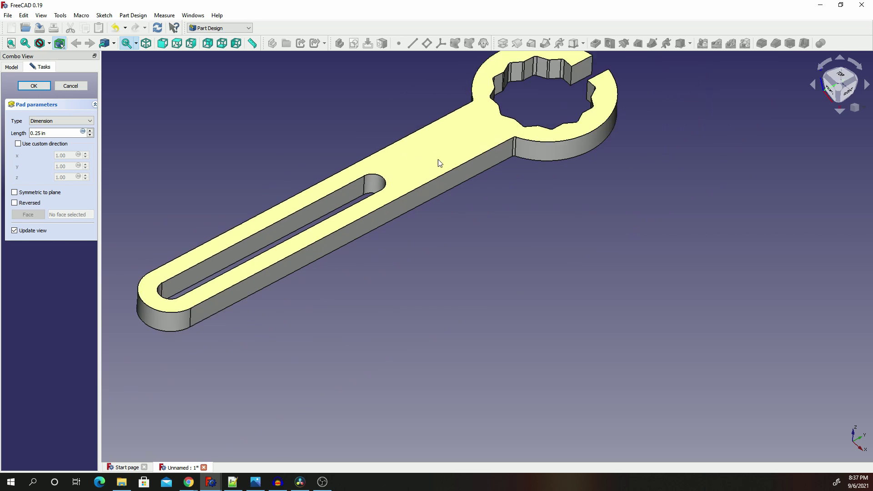
scroll(457, 64, "up", 4)
scroll(384, 99, "down", 2)
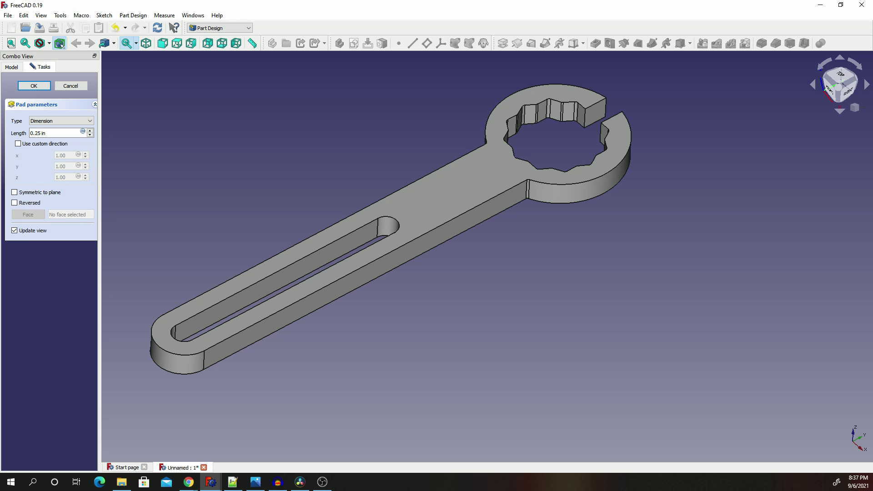
key("alt+Tab")
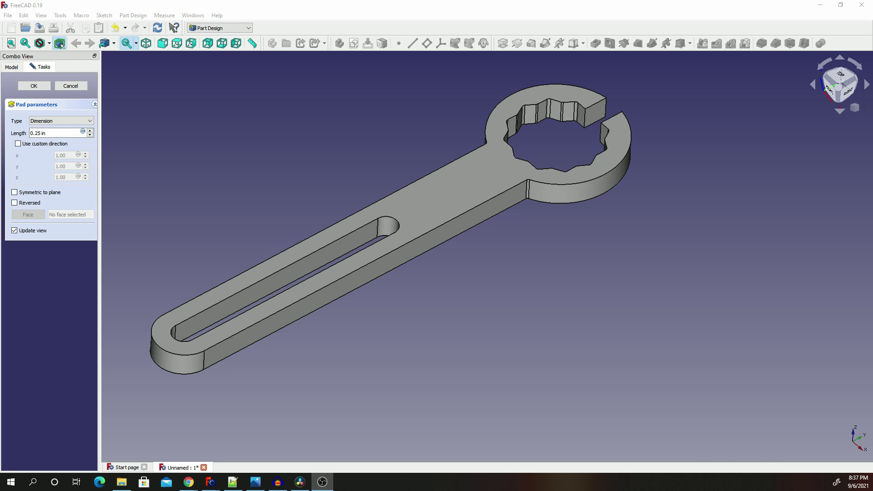